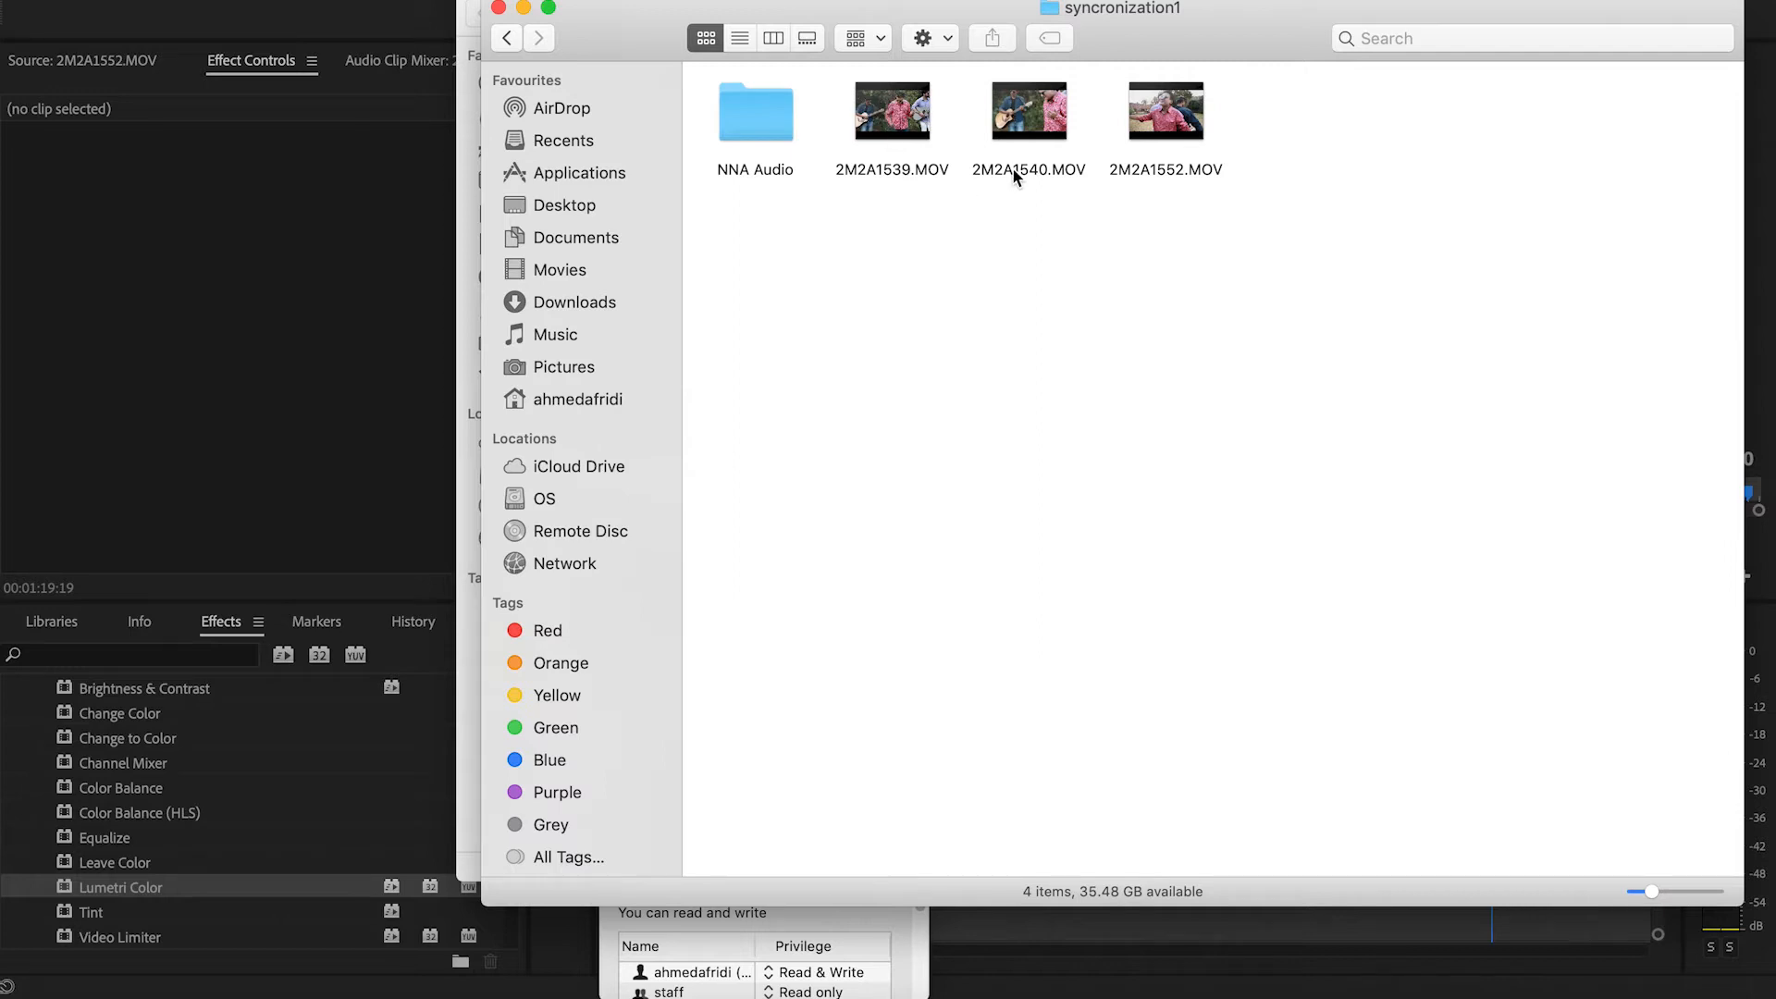
Switch to Premiere Pro and show the media items of the first lecture project in place of the effects list
{"action": "left_click", "coordinate": [404, 312]}
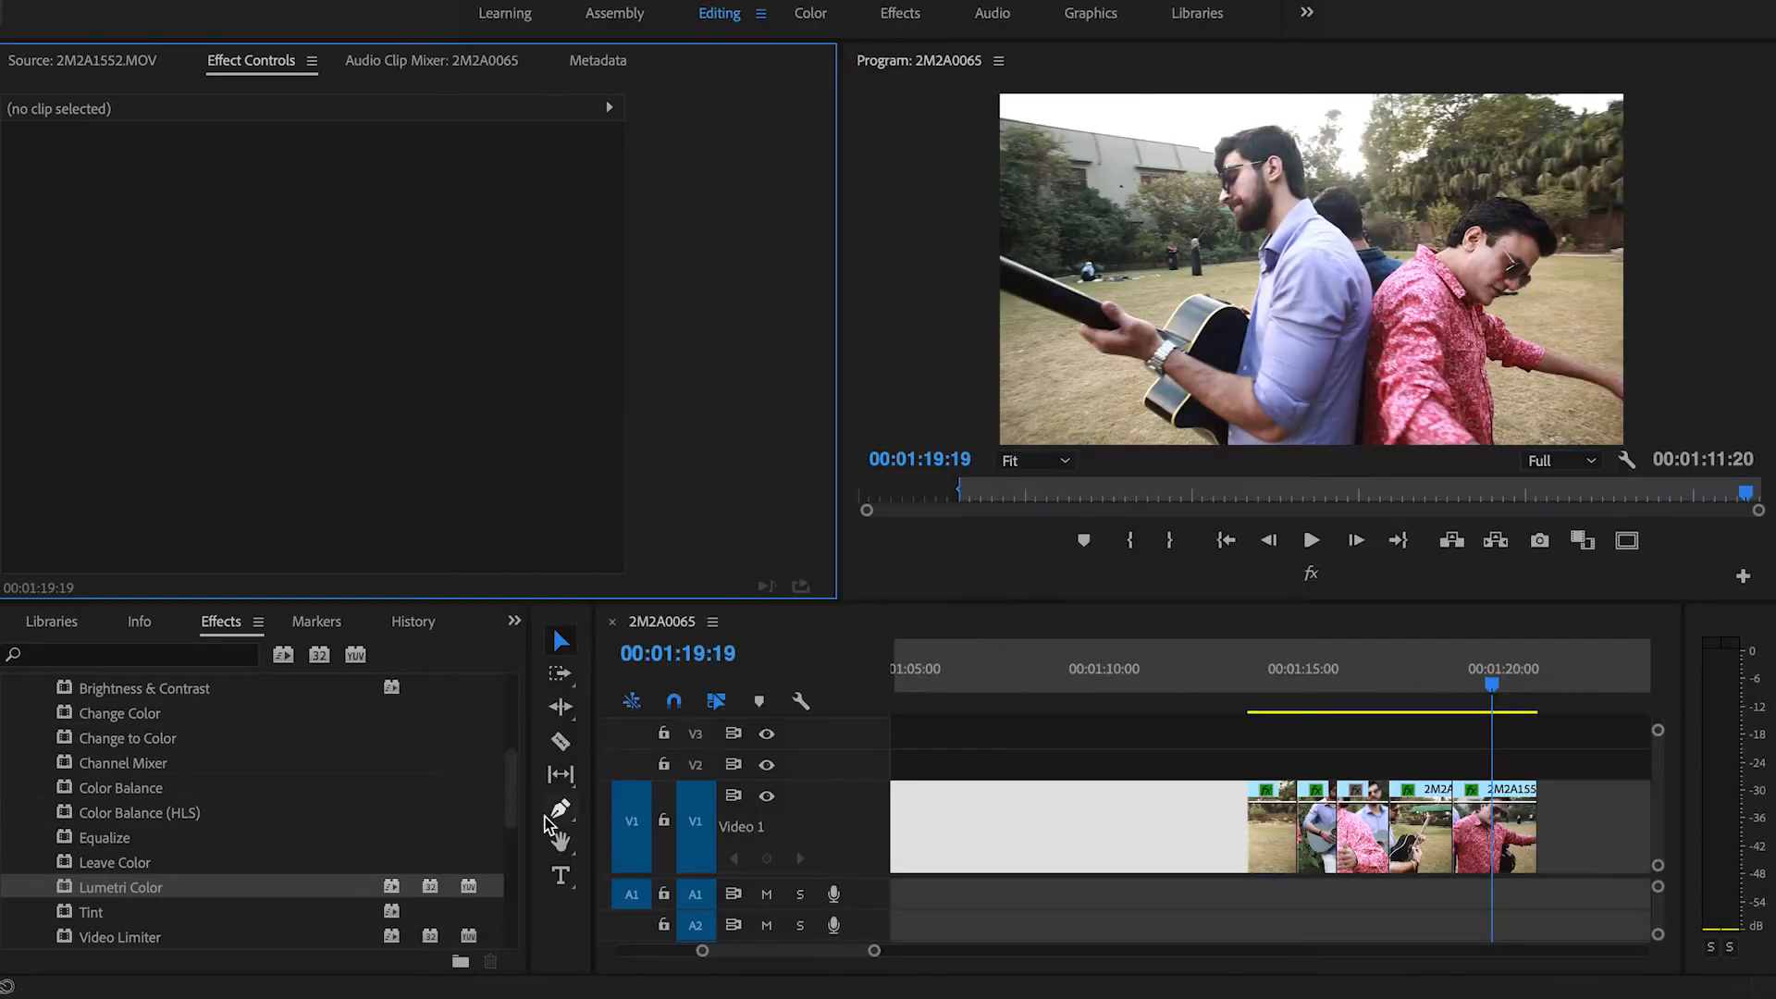
{"action": "left_click_drag", "start_coordinate": [515, 777], "coordinate": [514, 695]}
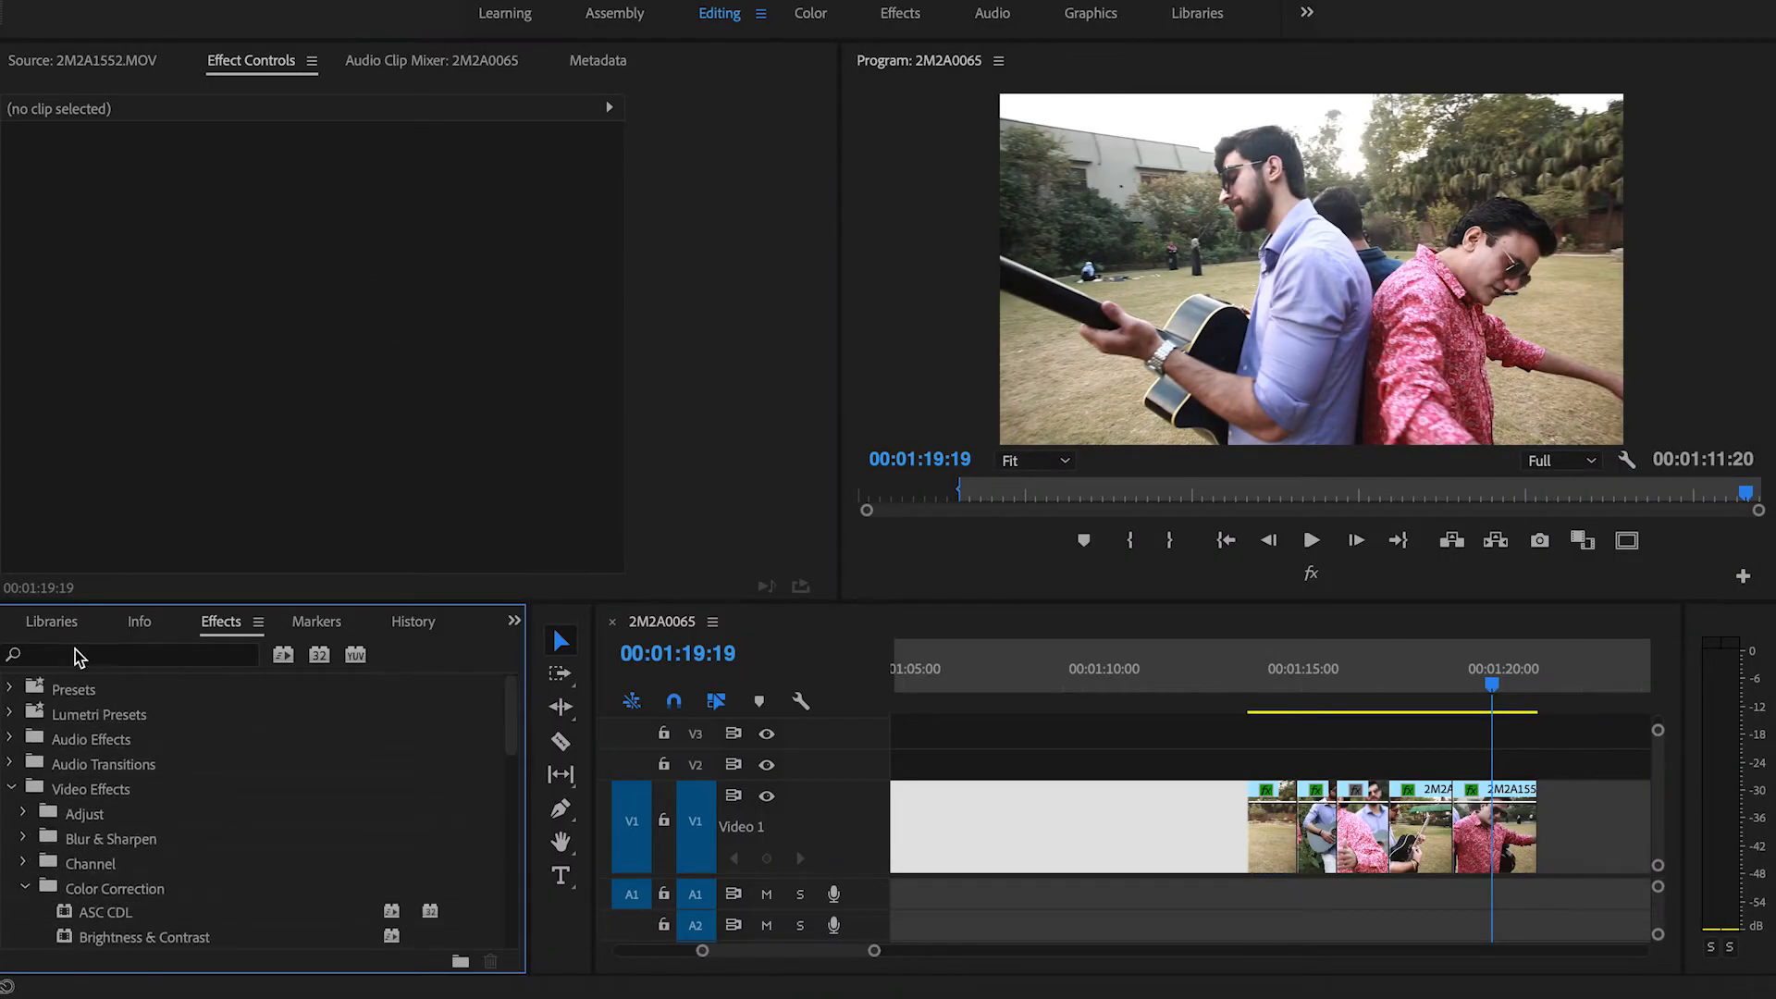
{"action": "left_click", "coordinate": [515, 622]}
{"action": "left_click", "coordinate": [586, 652]}
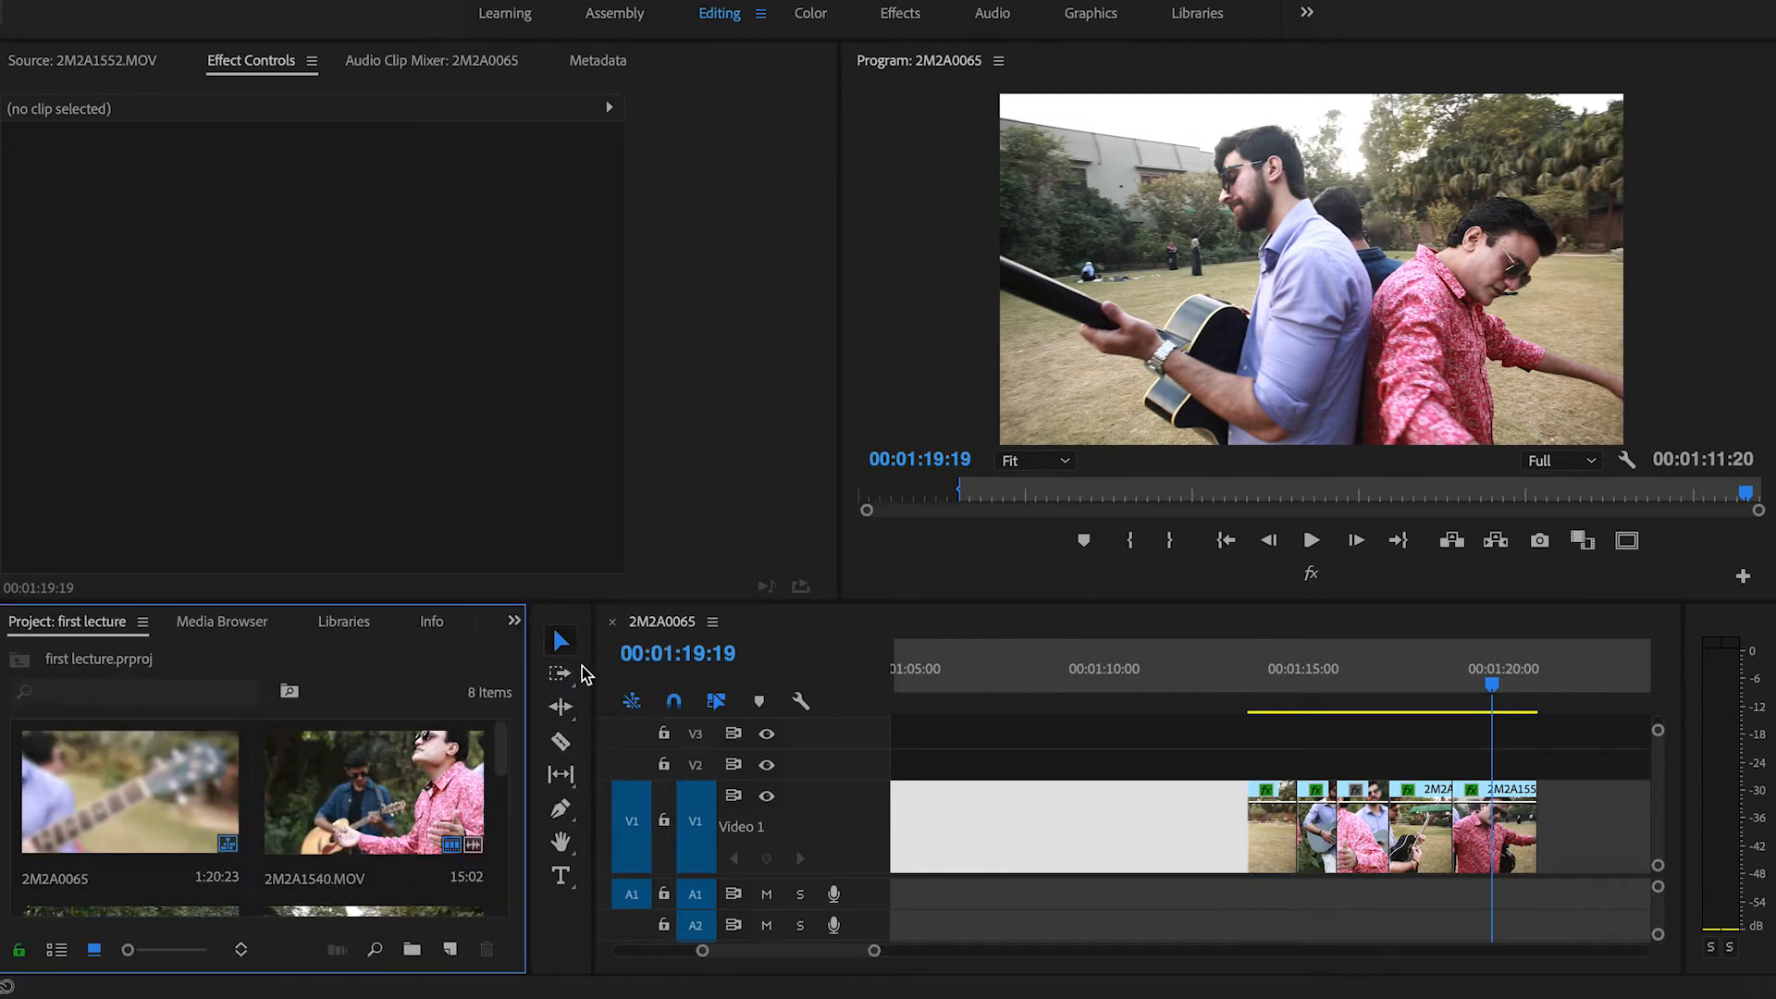
{"action": "mouse_move", "coordinate": [496, 749]}
{"action": "left_mouse_down"}
{"action": "mouse_move", "coordinate": [501, 793]}
{"action": "mouse_move", "coordinate": [499, 735]}
{"action": "left_mouse_up"}
Move the playhead back over the 2M2A1552.MOV clips to 00:01:17:19 to view the edited sequence
{"action": "left_click", "coordinate": [1206, 952]}
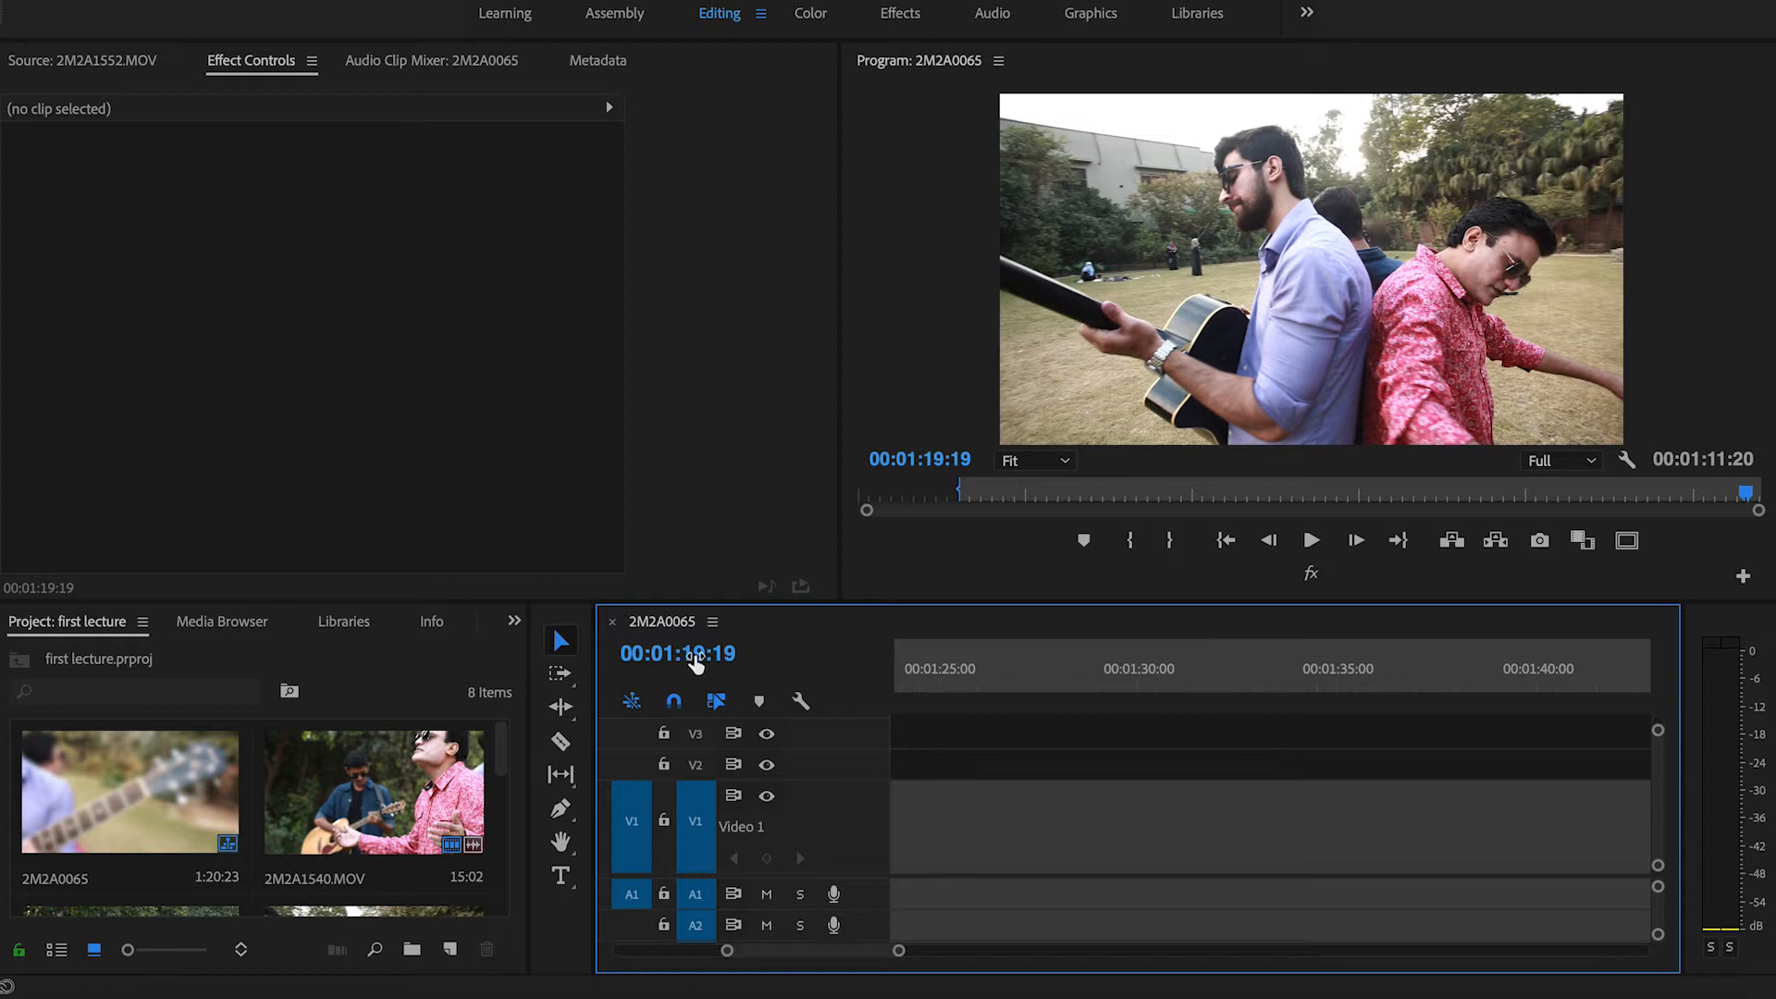
{"action": "key", "text": "minus"}
{"action": "key", "text": "minus"}
{"action": "key", "text": "minus"}
{"action": "left_click", "coordinate": [1196, 690]}
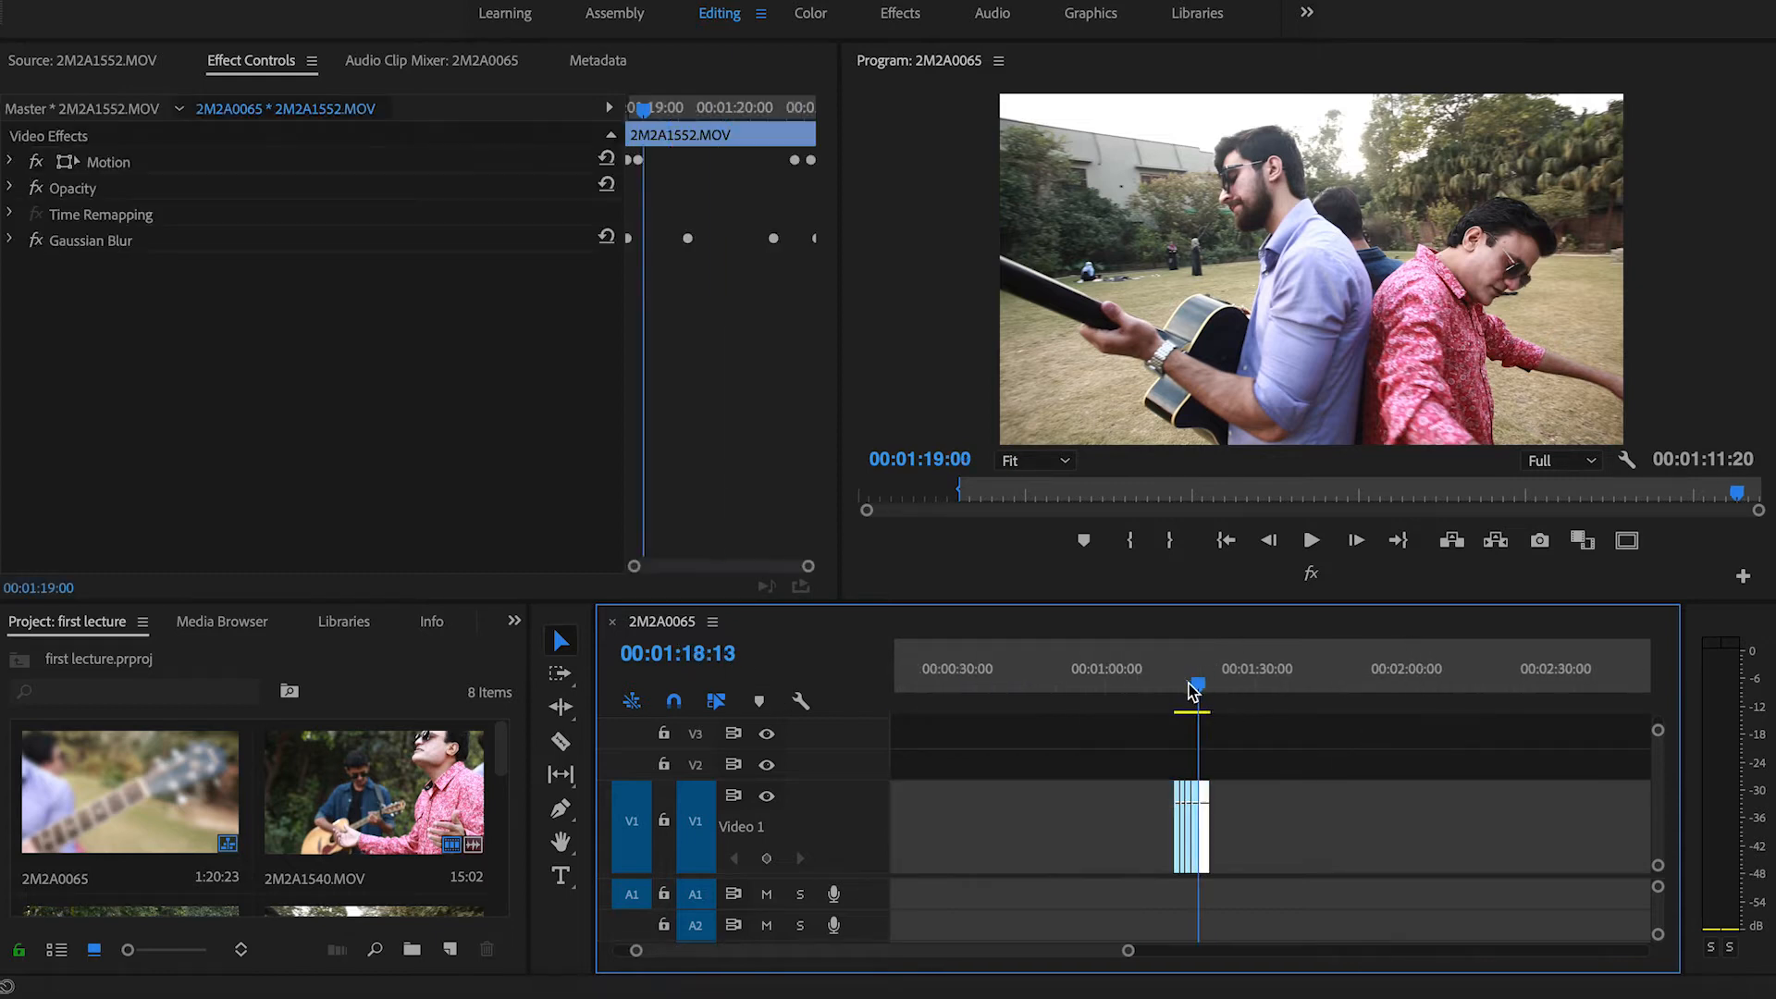
{"action": "key", "text": "equal"}
{"action": "key", "text": "equal"}
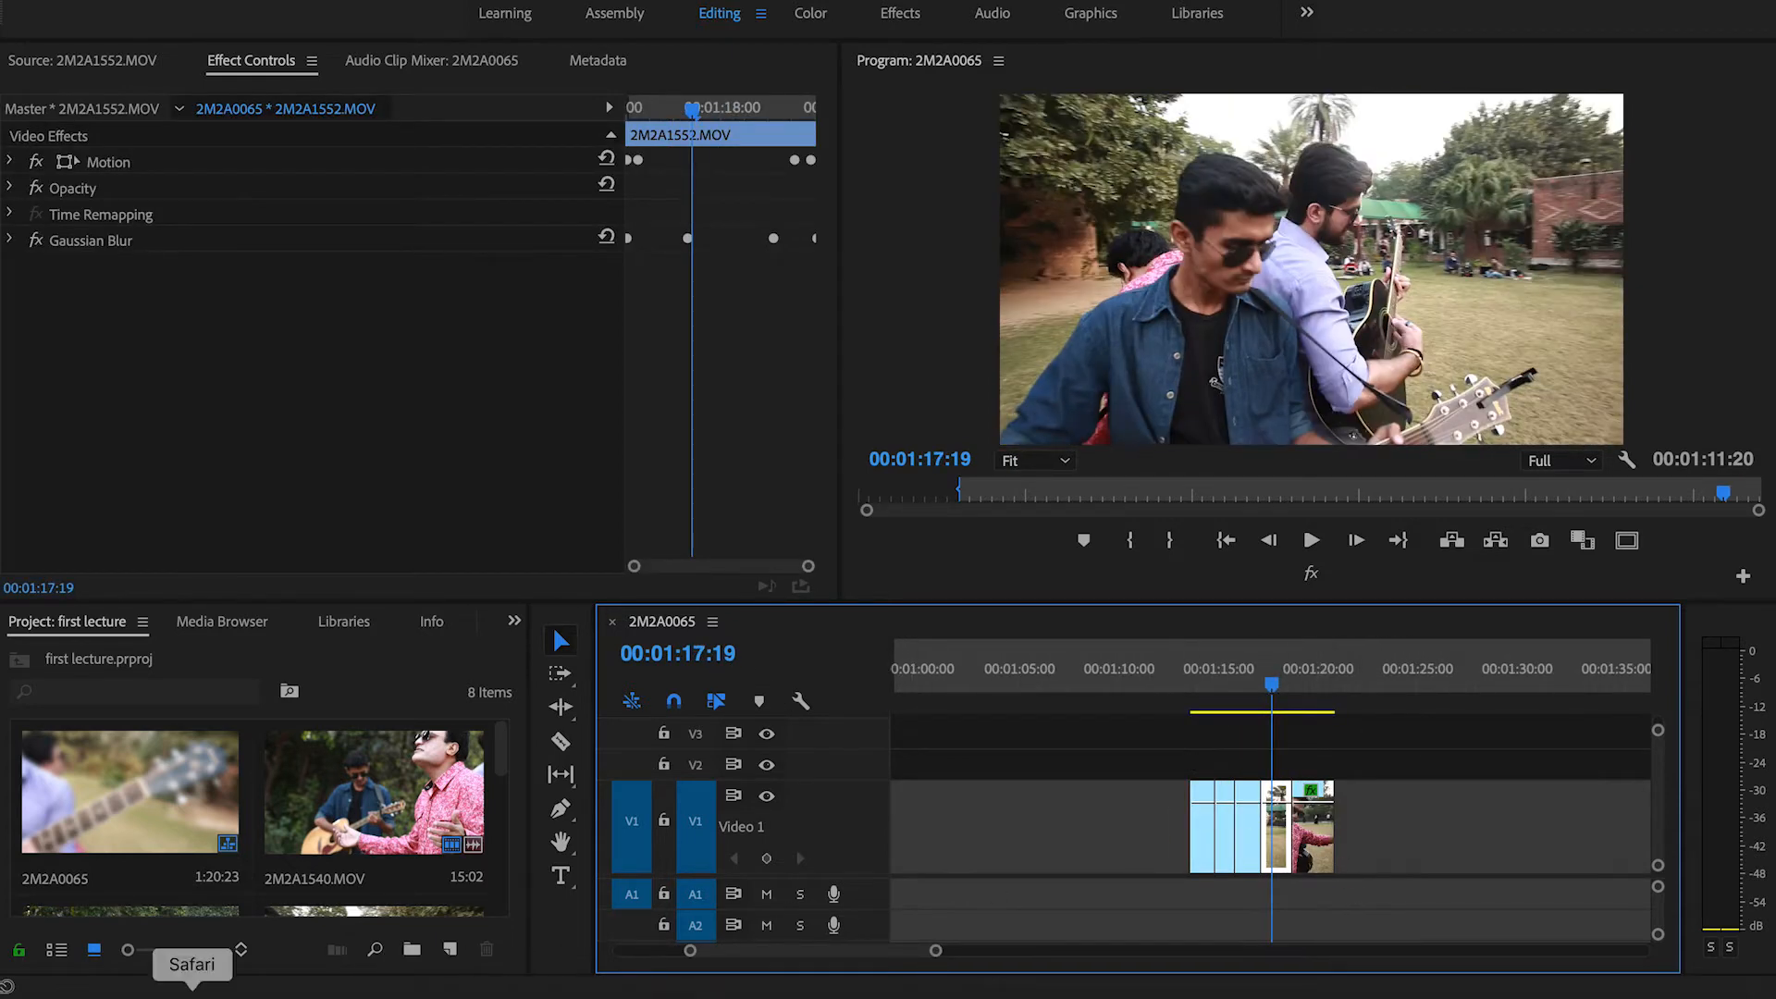
Switch to Finder and rename the syncronization1 folder on the Desktop to syncronization123
{"action": "left_click", "coordinate": [54, 989]}
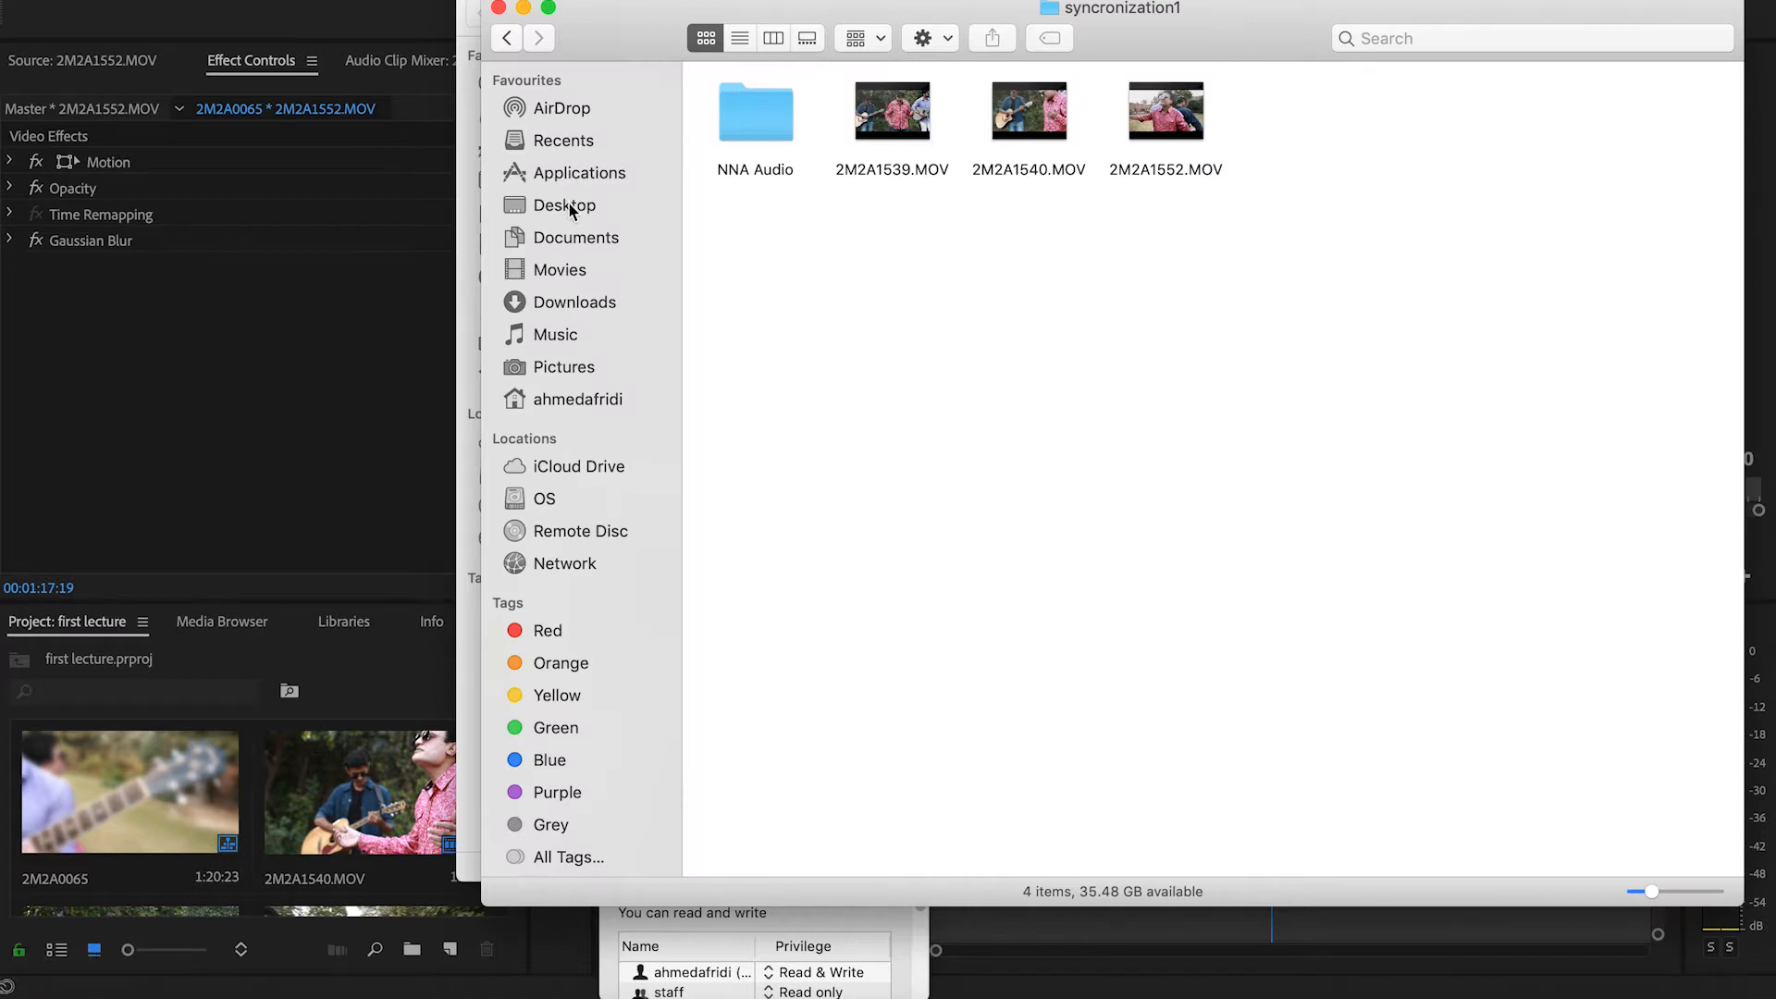
{"action": "left_click", "coordinate": [566, 206]}
{"action": "left_click", "coordinate": [1683, 181]}
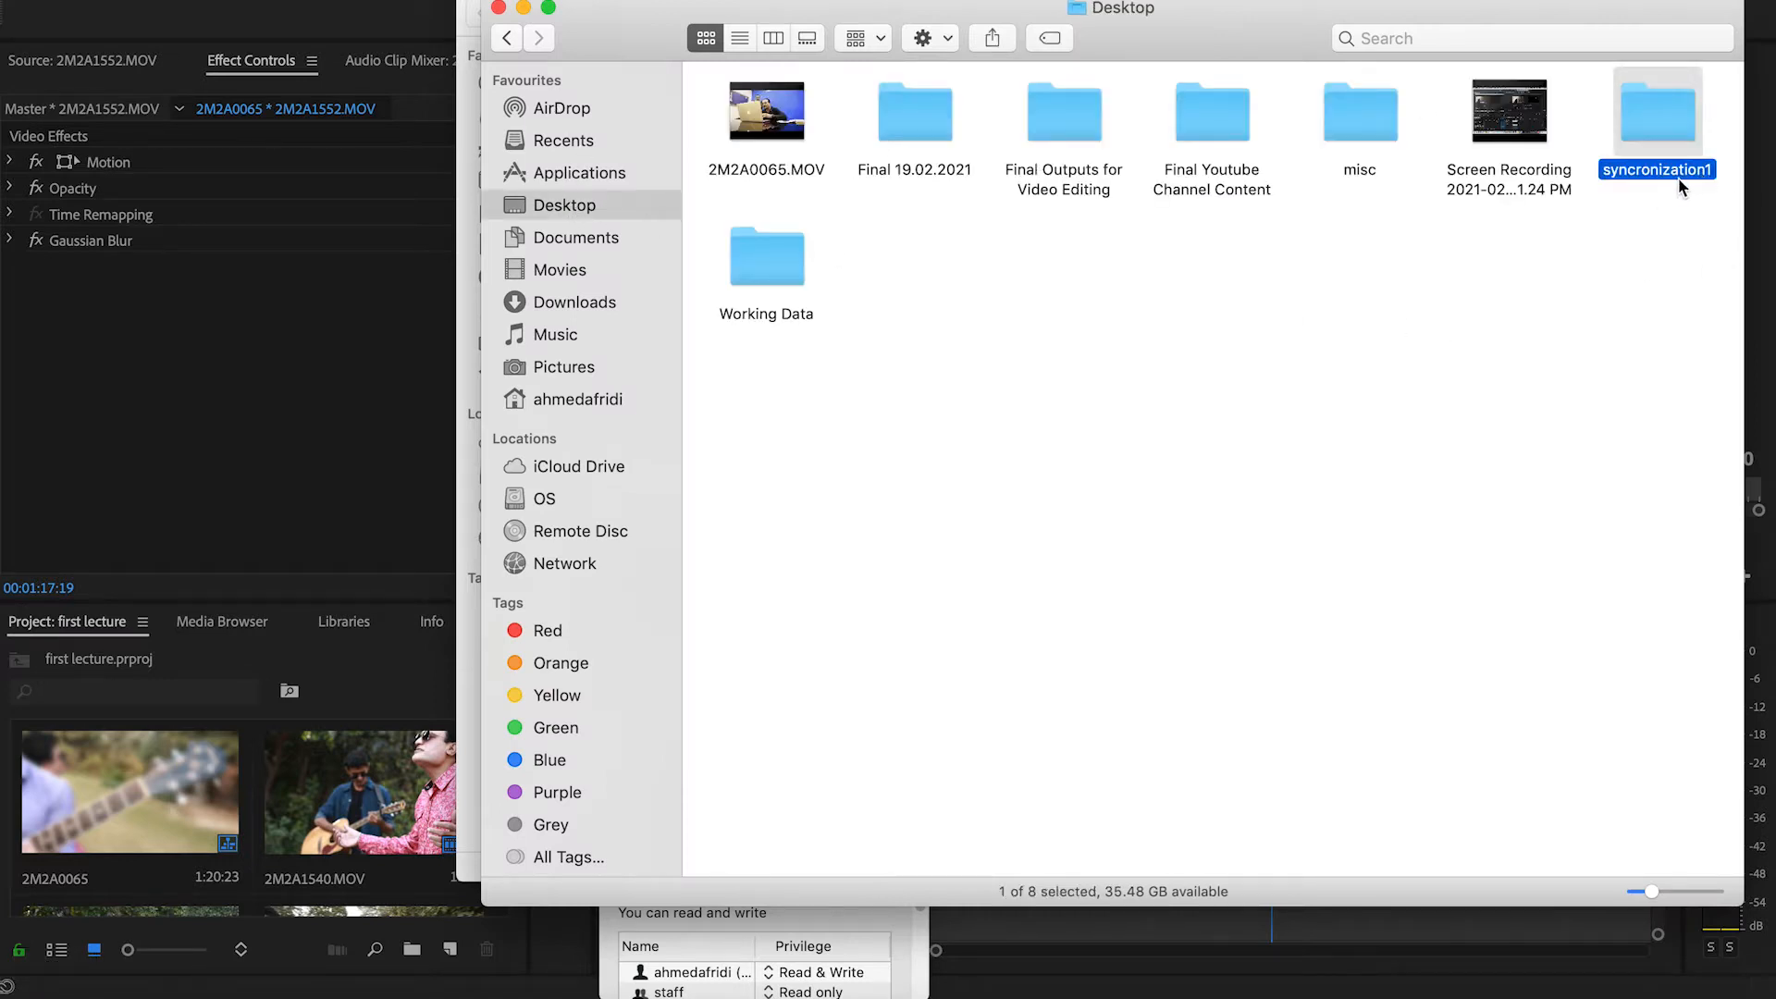
{"action": "left_click", "coordinate": [1692, 179]}
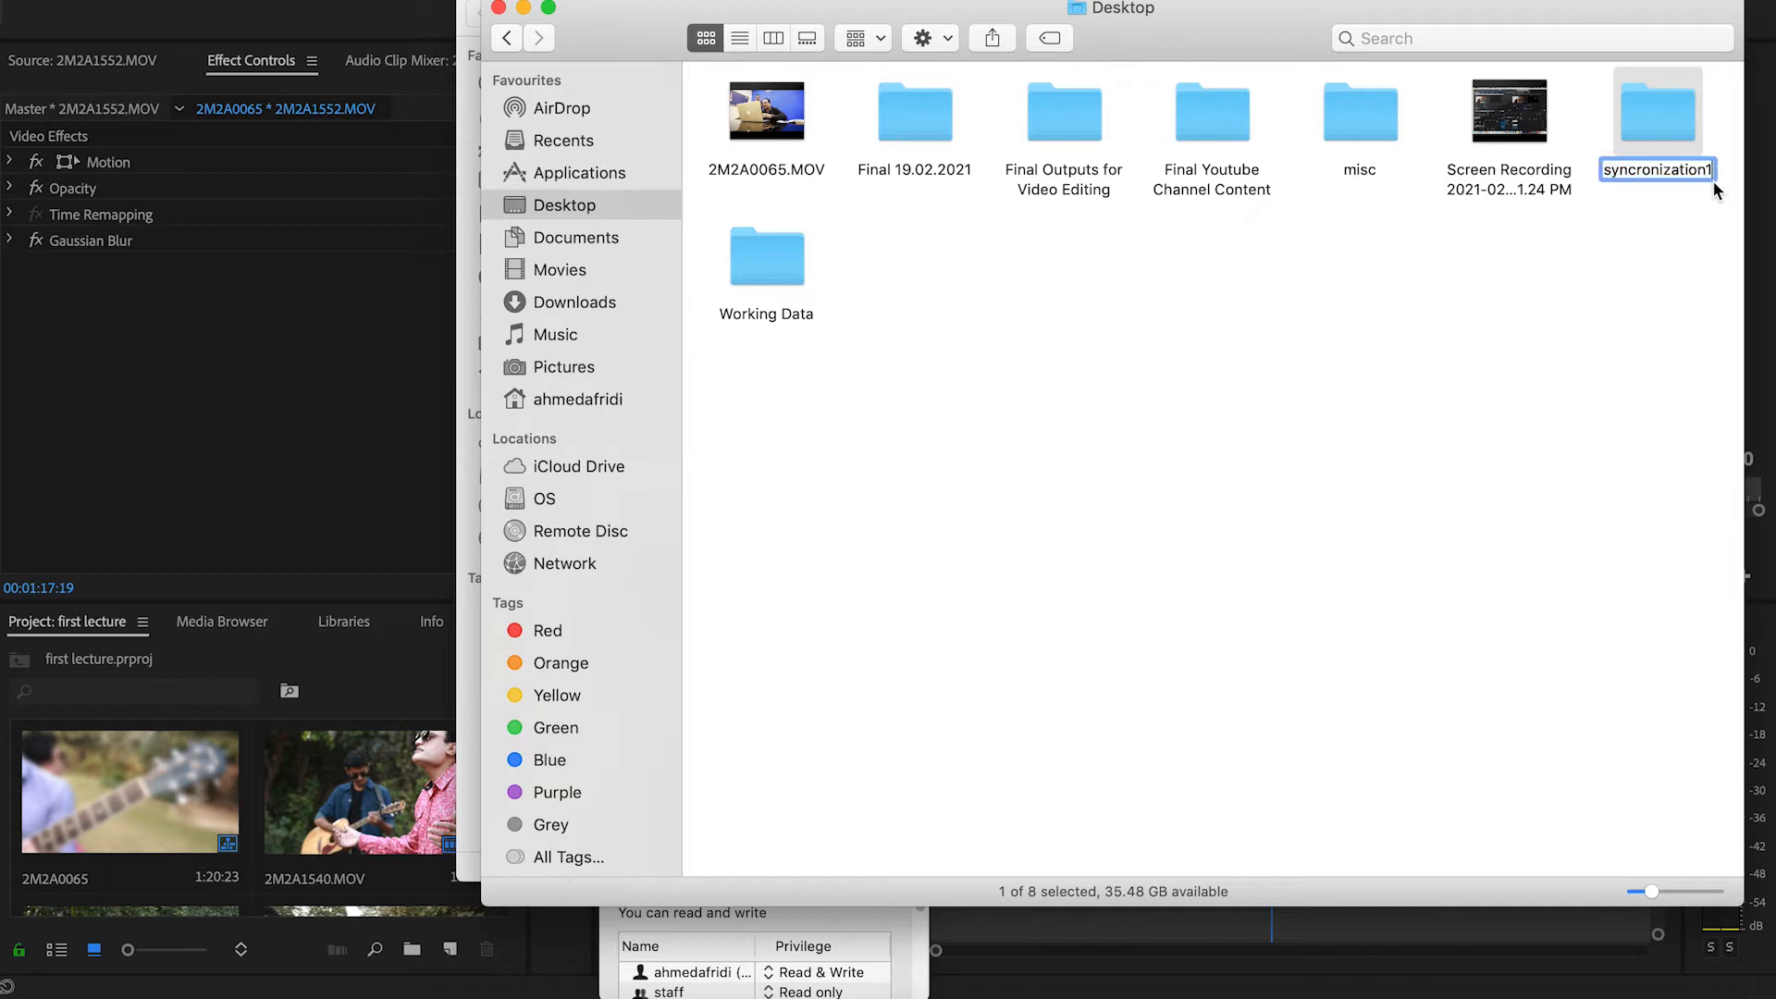
{"action": "type", "text": "23"}
{"action": "left_click", "coordinate": [1616, 277]}
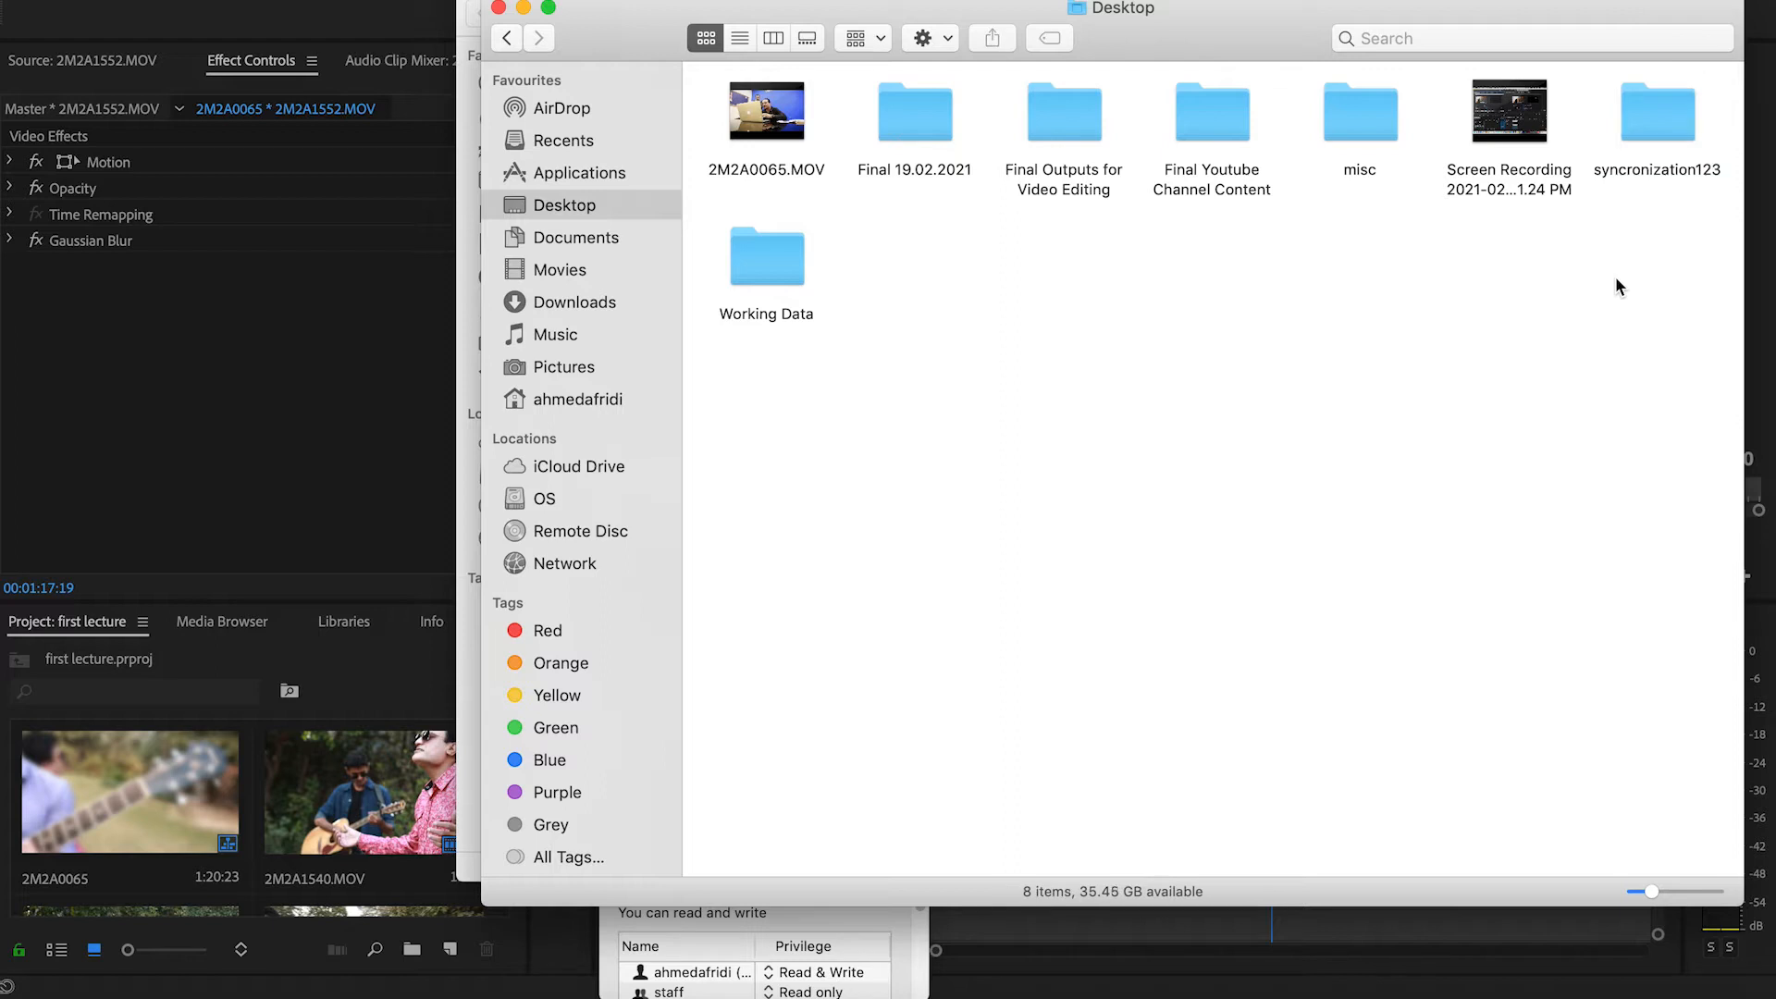
Switch back to Premiere Pro and start locating the missing 2M2A1539.MOV clip from the list of missing media
{"action": "left_click", "coordinate": [359, 410]}
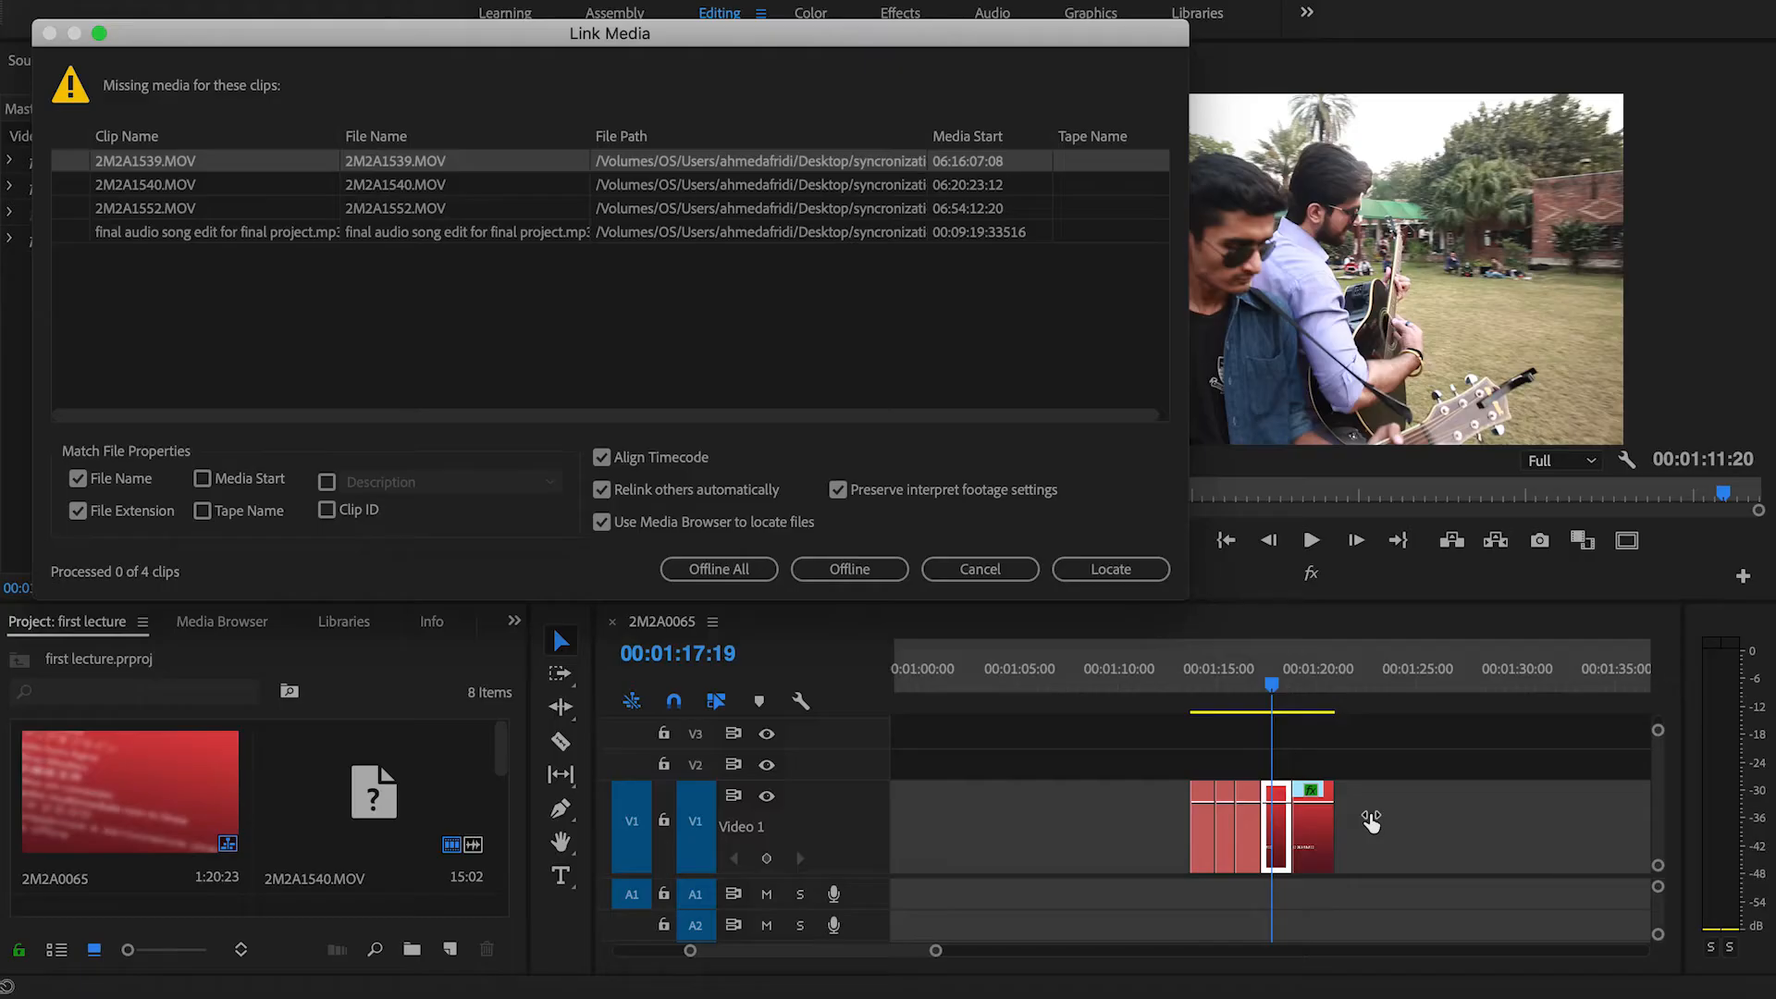
{"action": "left_click_drag", "start_coordinate": [636, 55], "coordinate": [964, 68]}
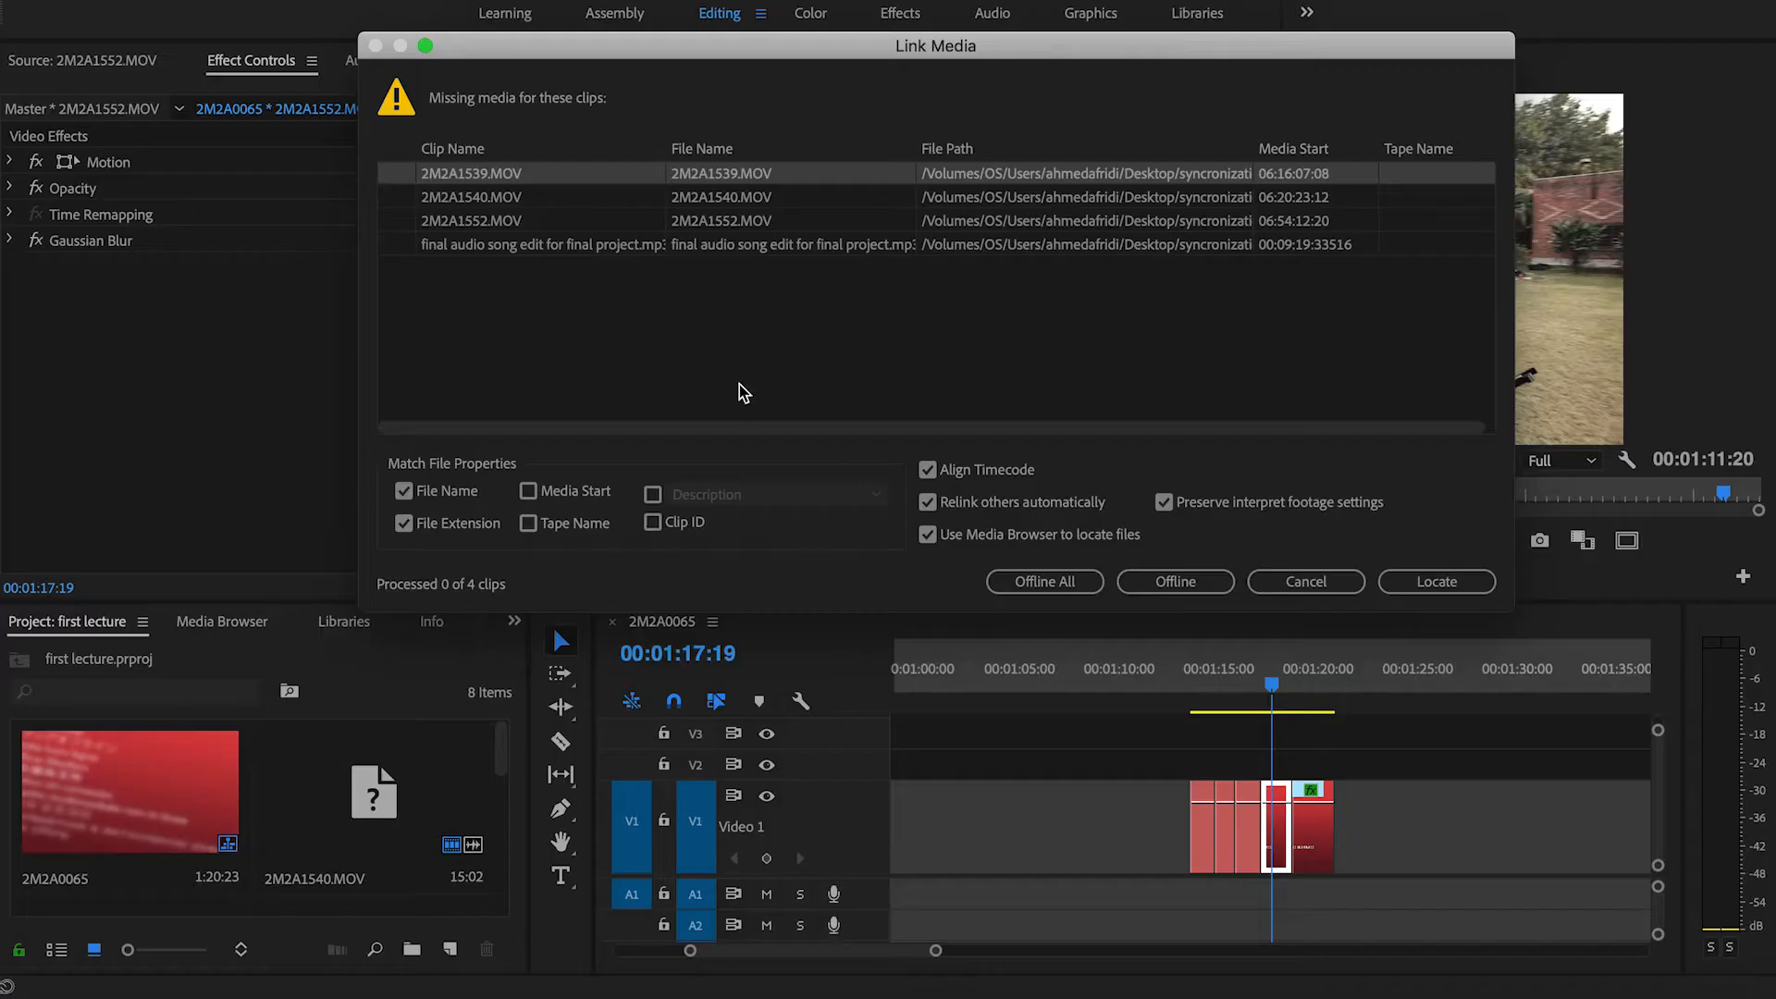
{"action": "left_click", "coordinate": [606, 250]}
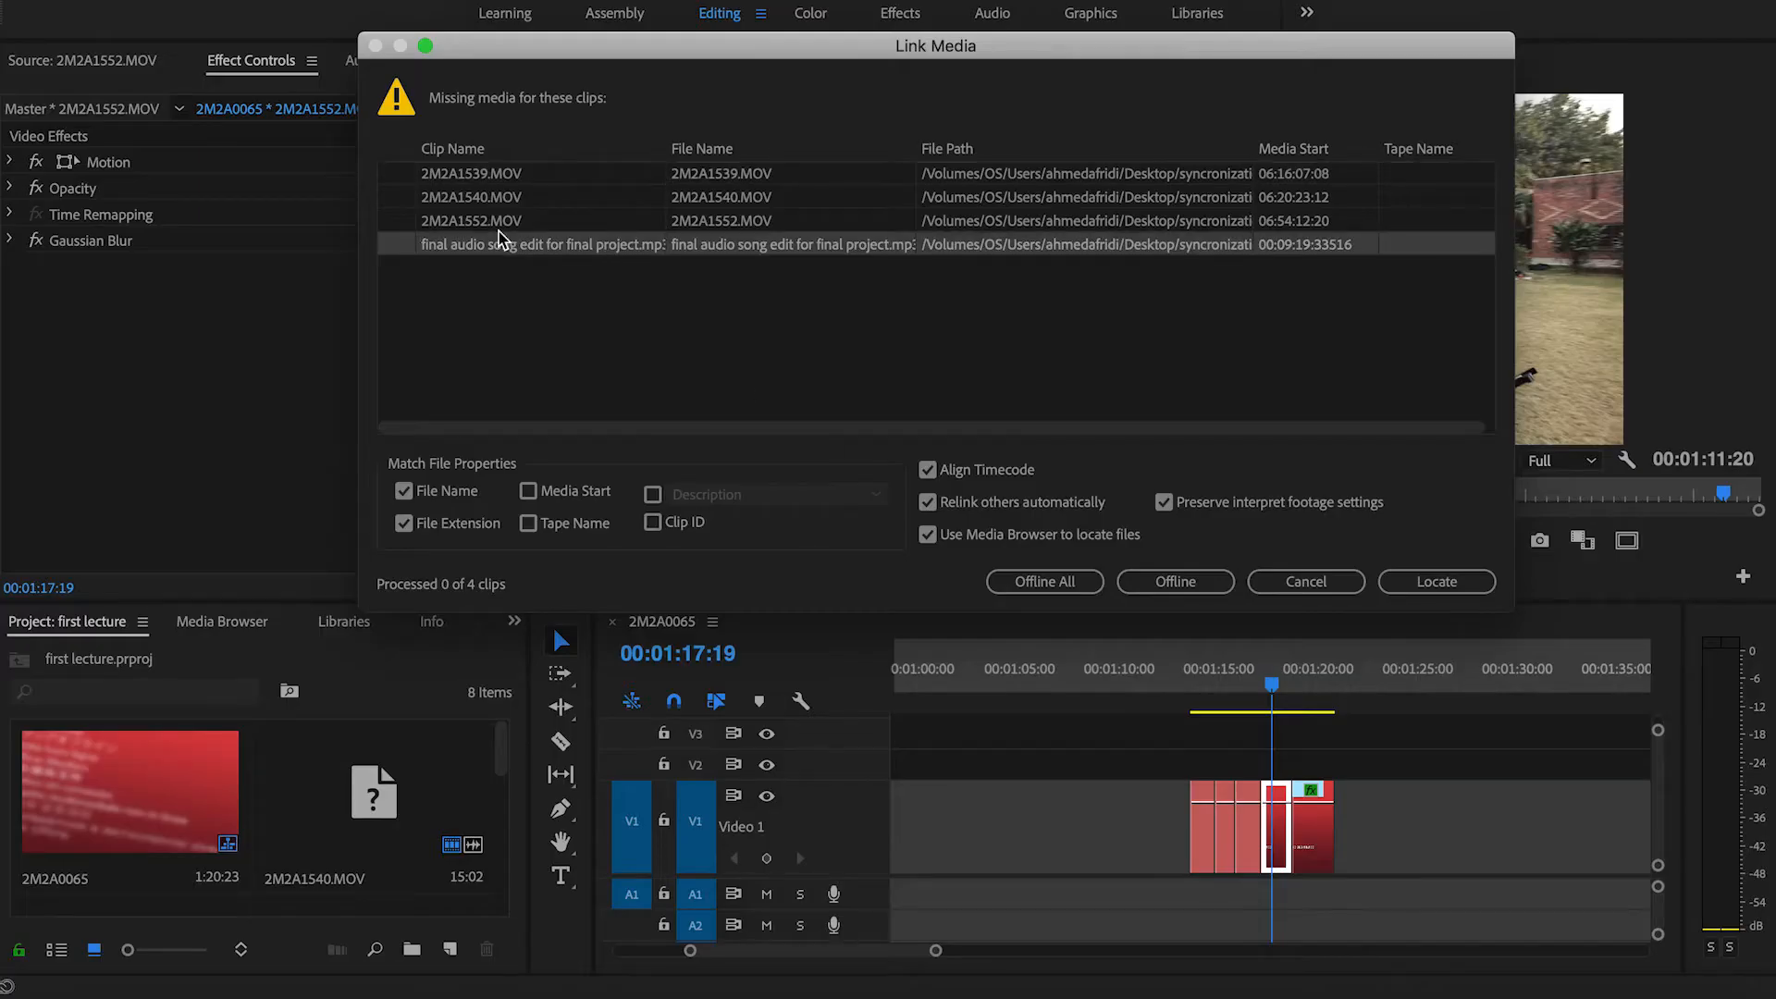
{"action": "left_click", "coordinate": [484, 177]}
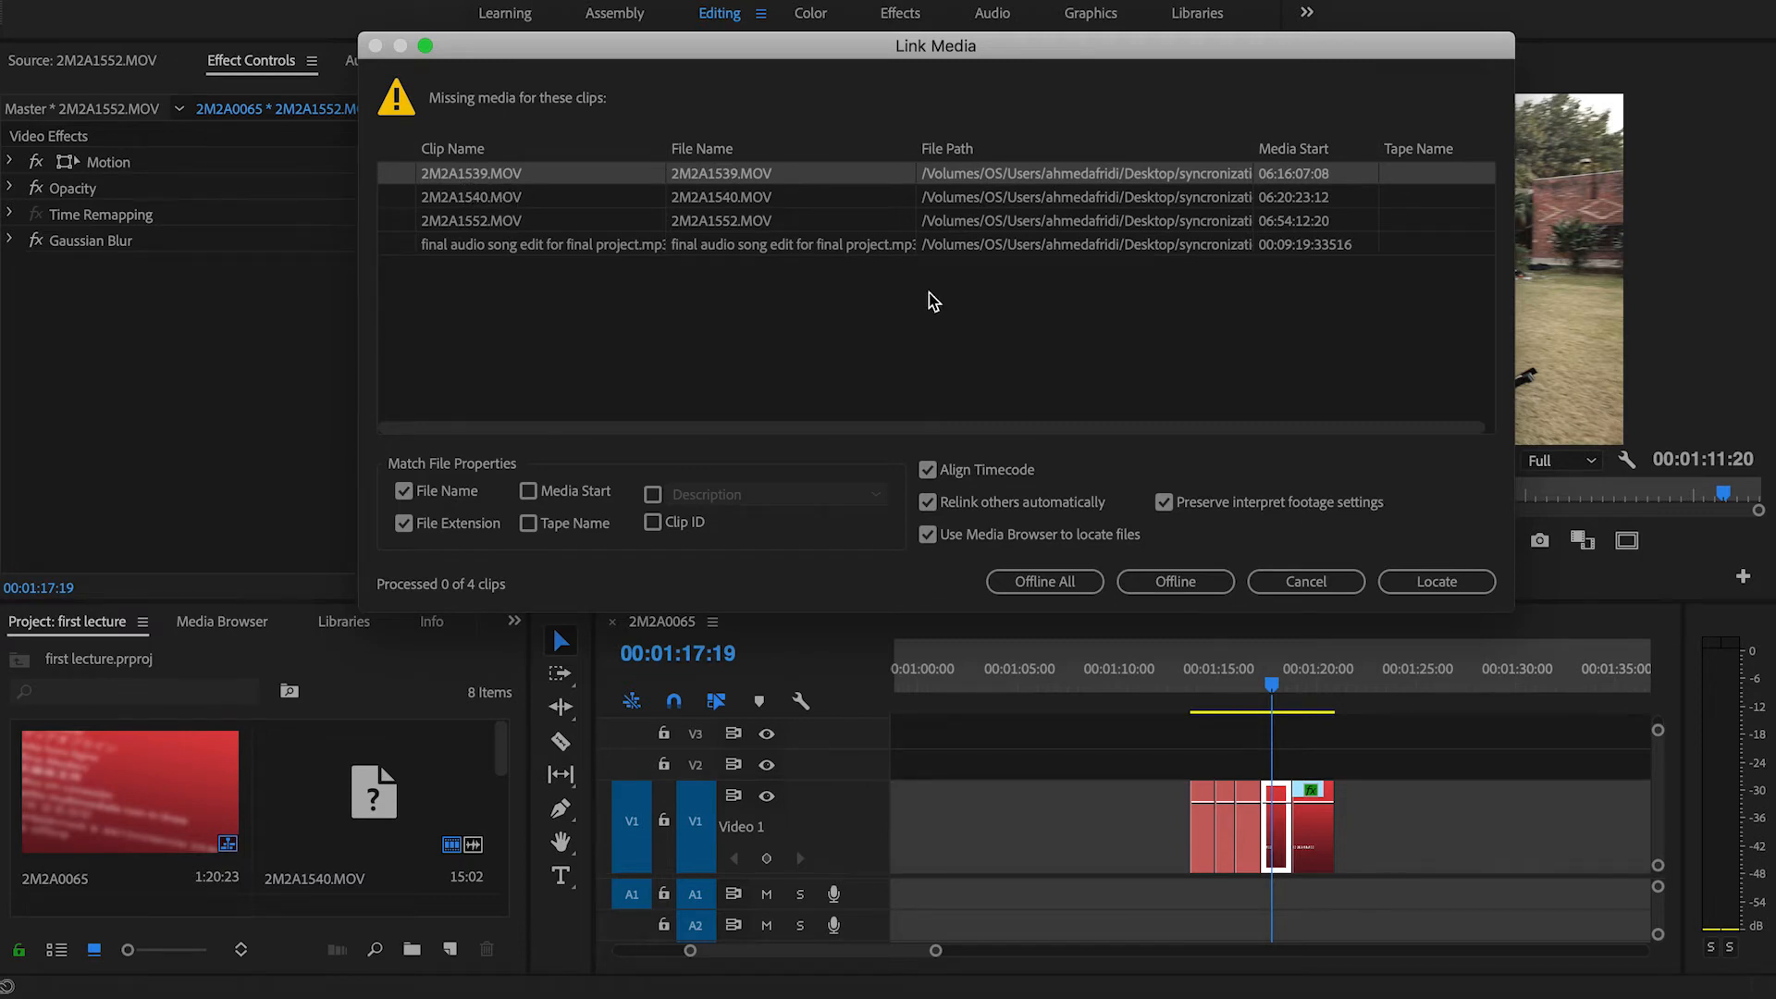
{"action": "left_click", "coordinate": [1439, 585]}
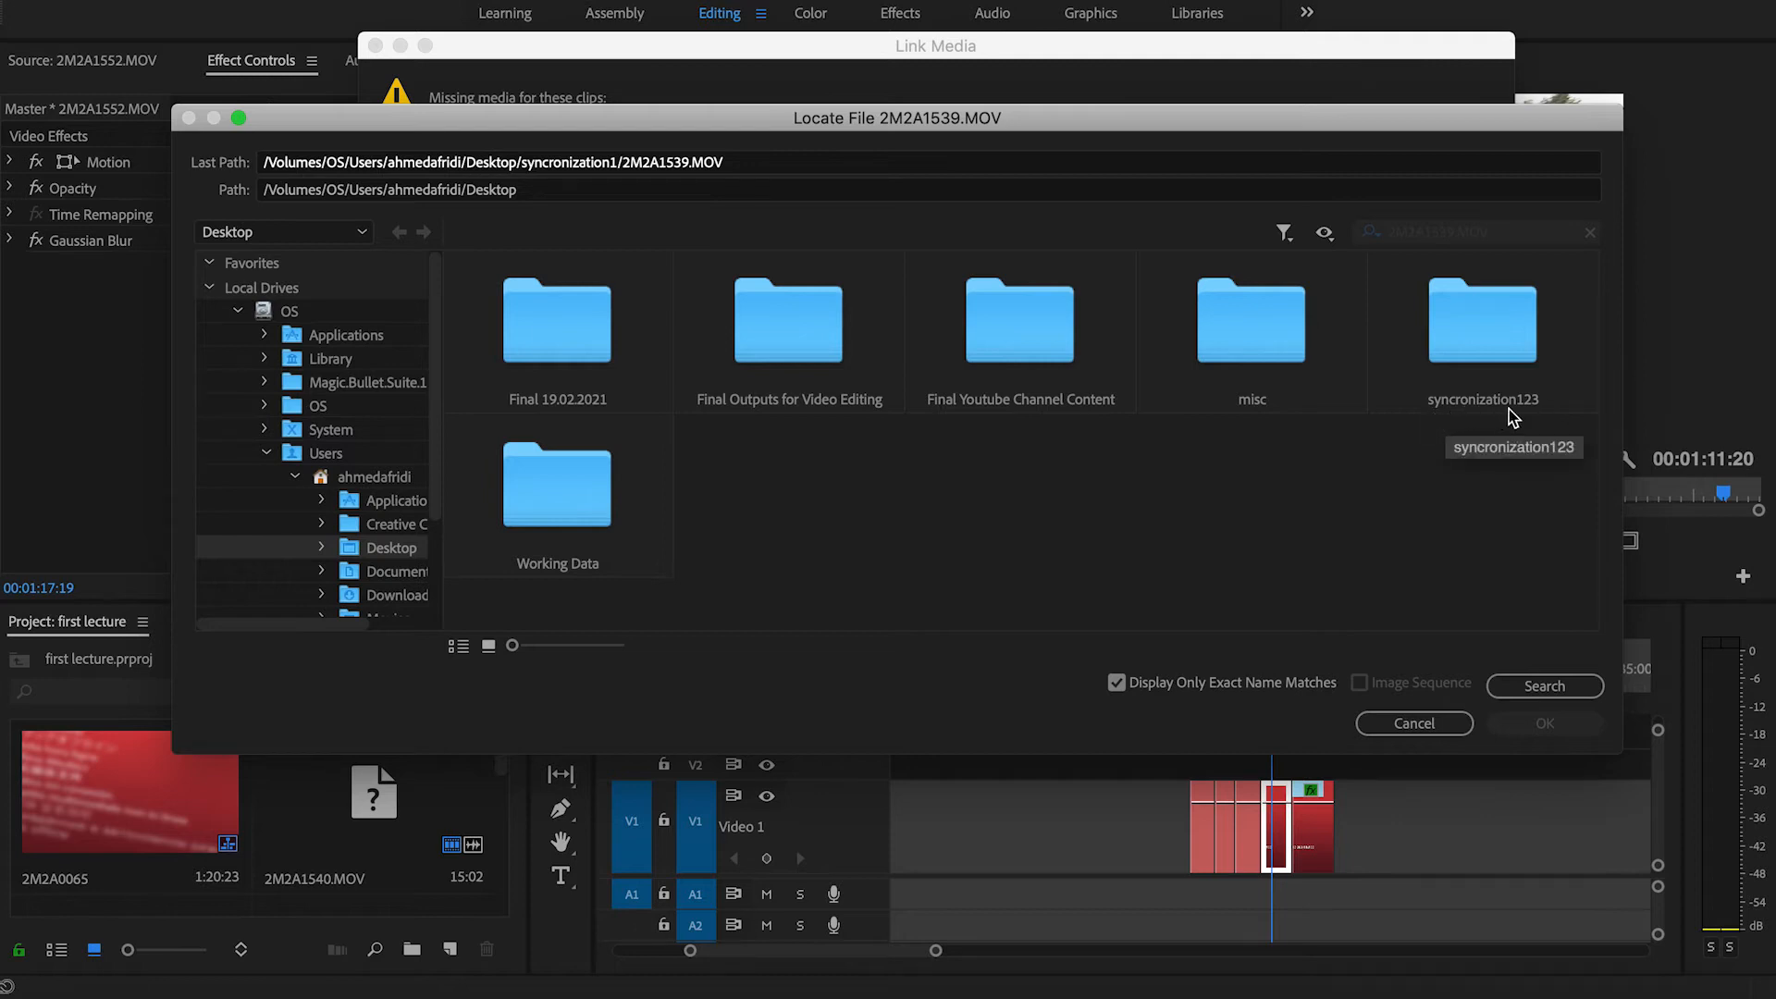
Relink the missing media to 2M2A1539.MOV in the syncronization123 folder, displaying only exact name matches
{"action": "left_click", "coordinate": [1477, 373]}
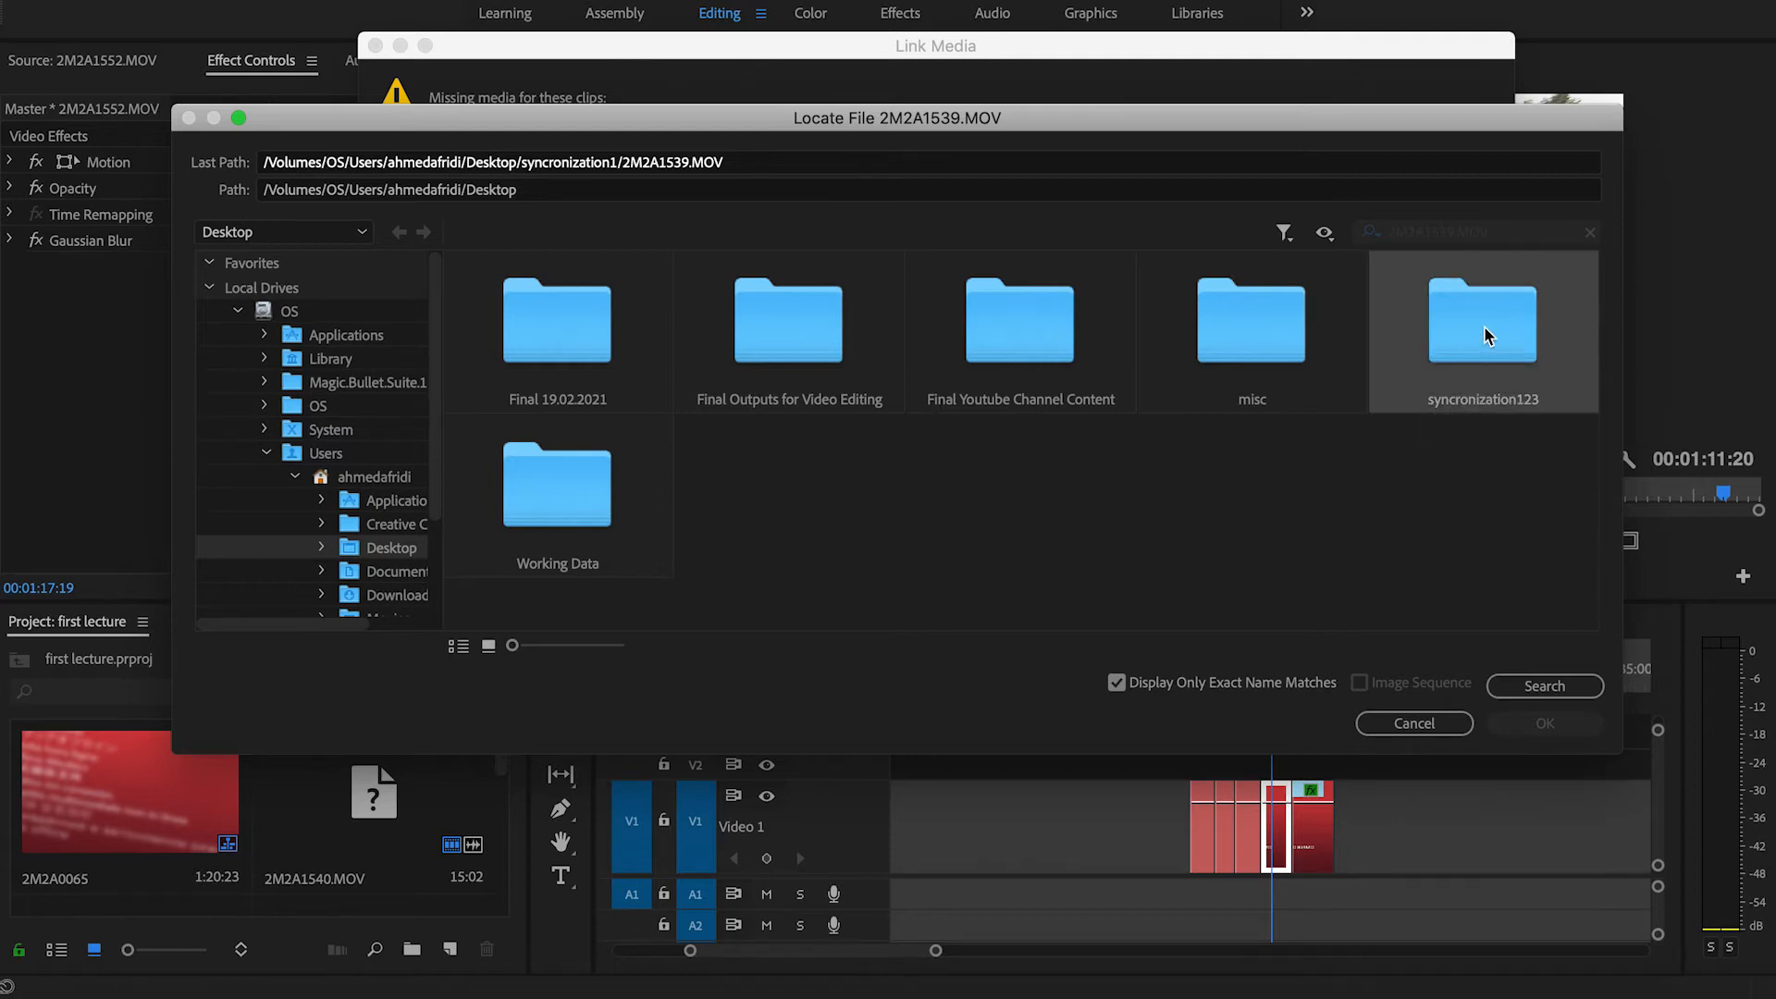
{"action": "double_click", "coordinate": [1484, 335]}
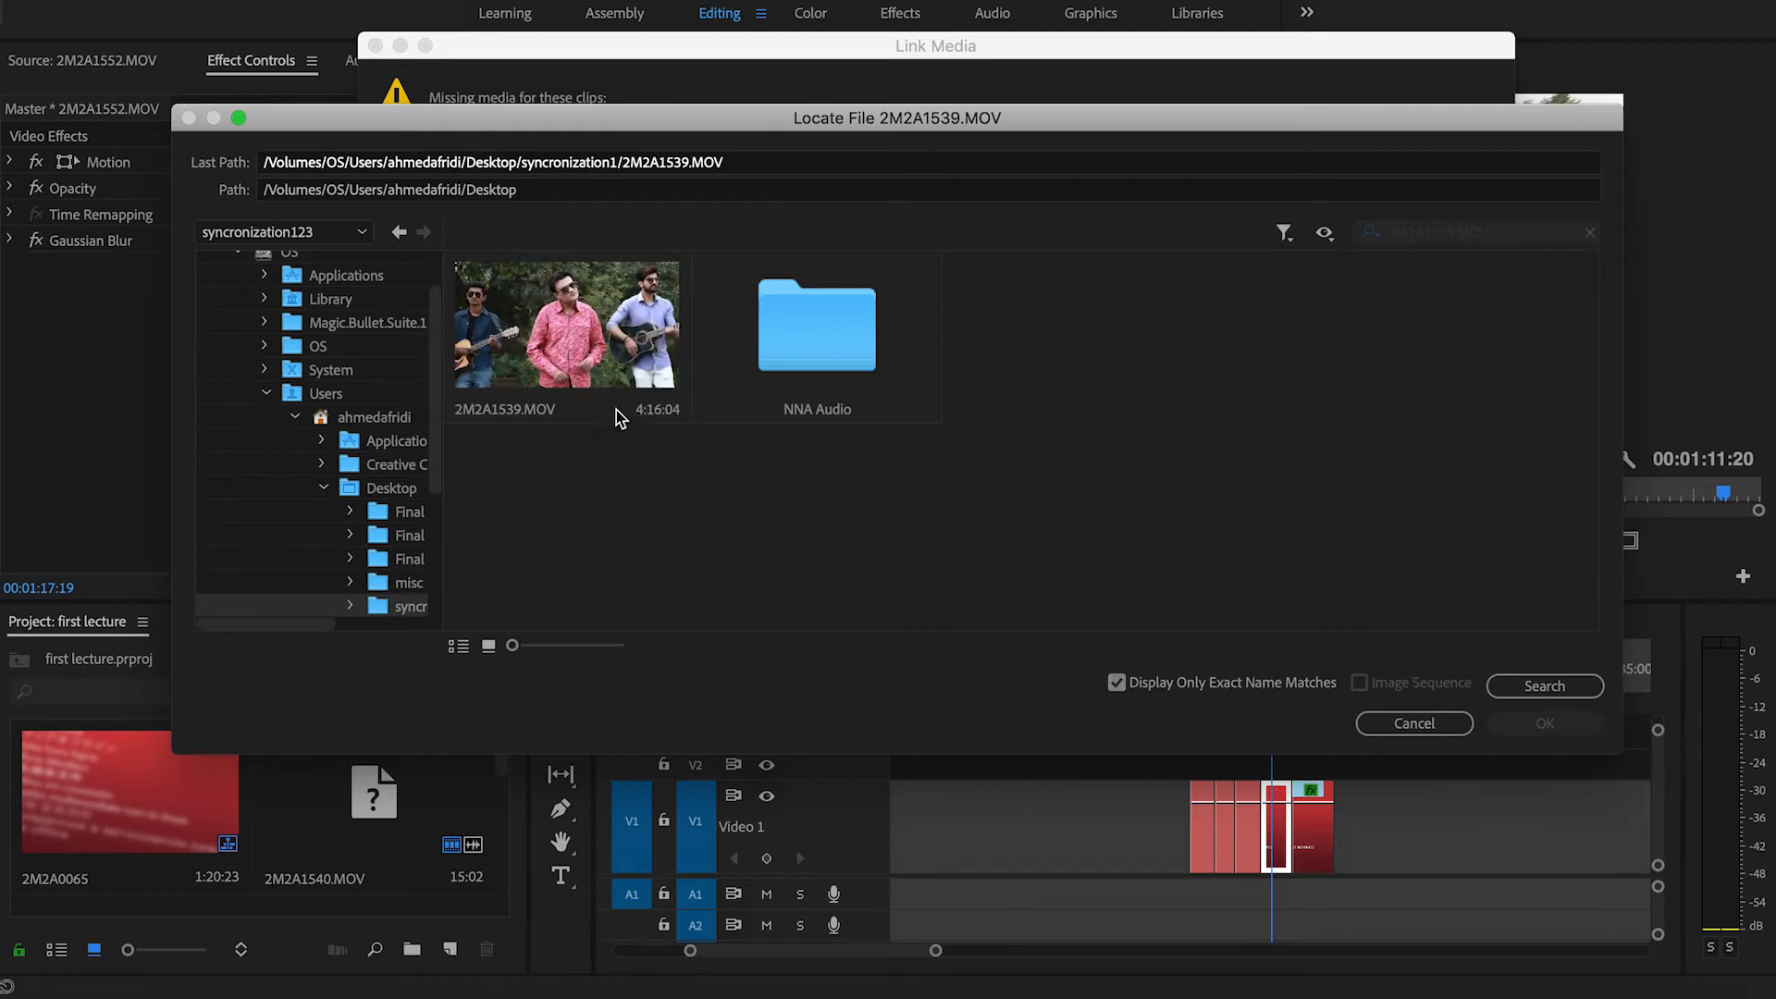
{"action": "left_click", "coordinate": [1118, 683]}
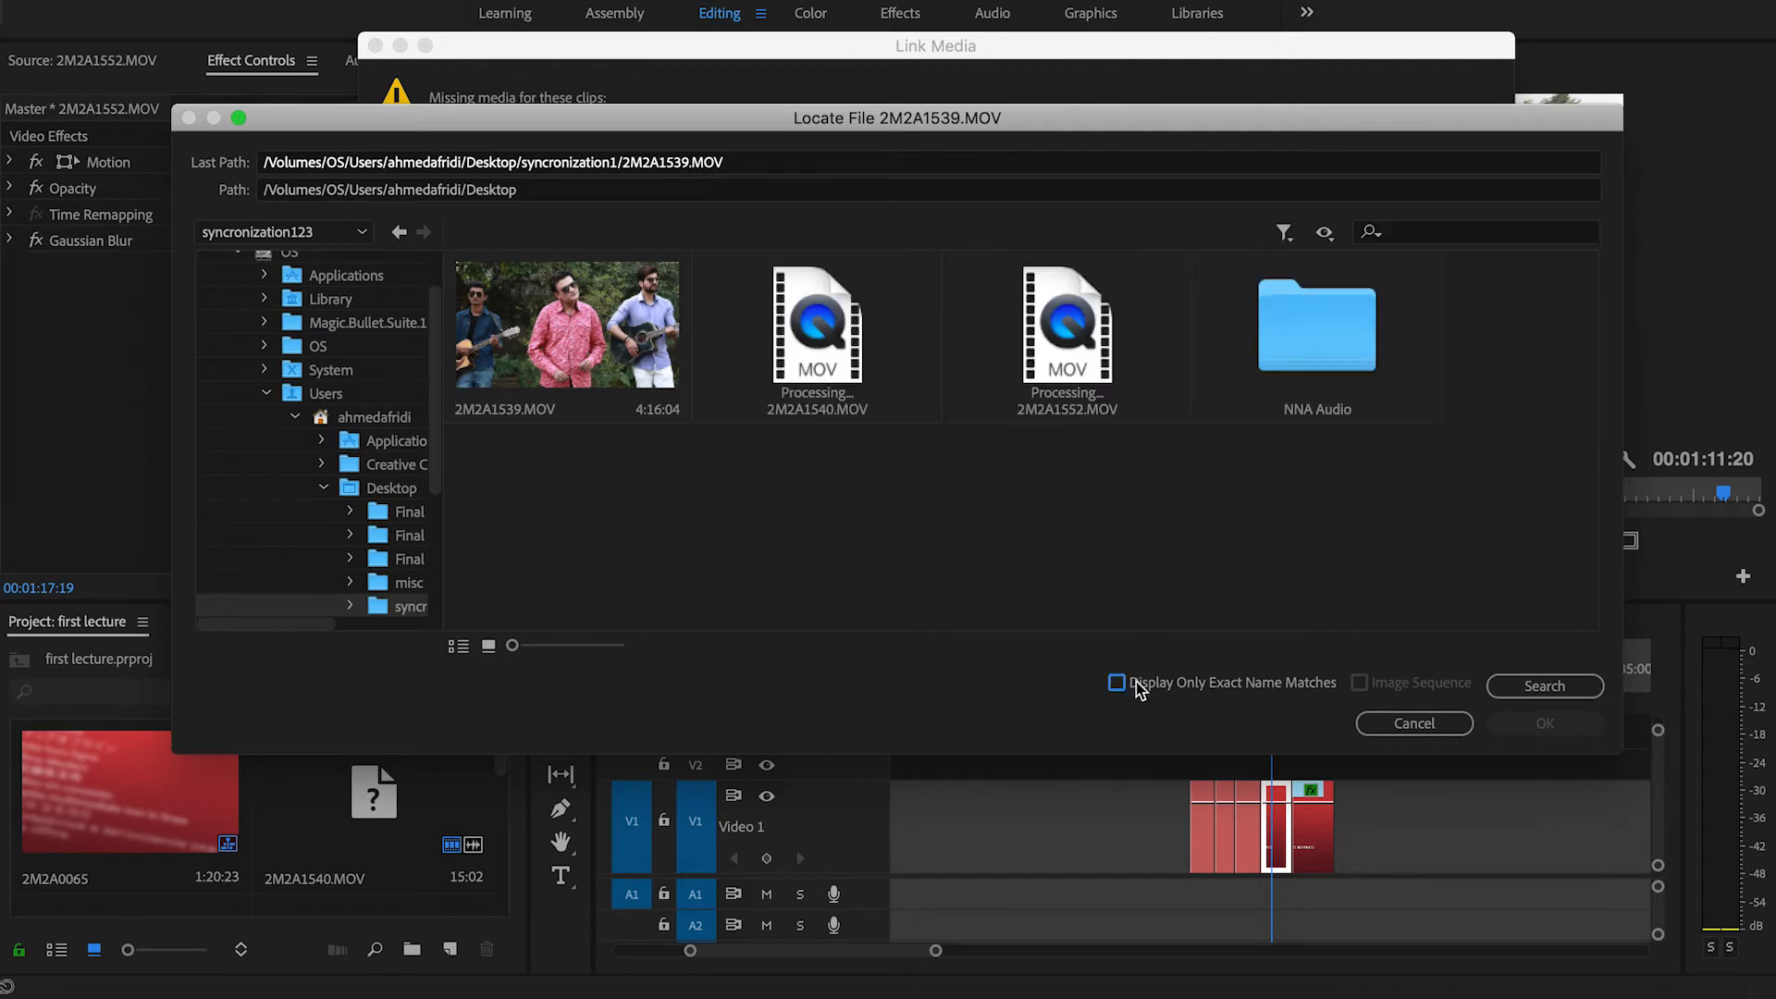
{"action": "left_click", "coordinate": [1189, 684]}
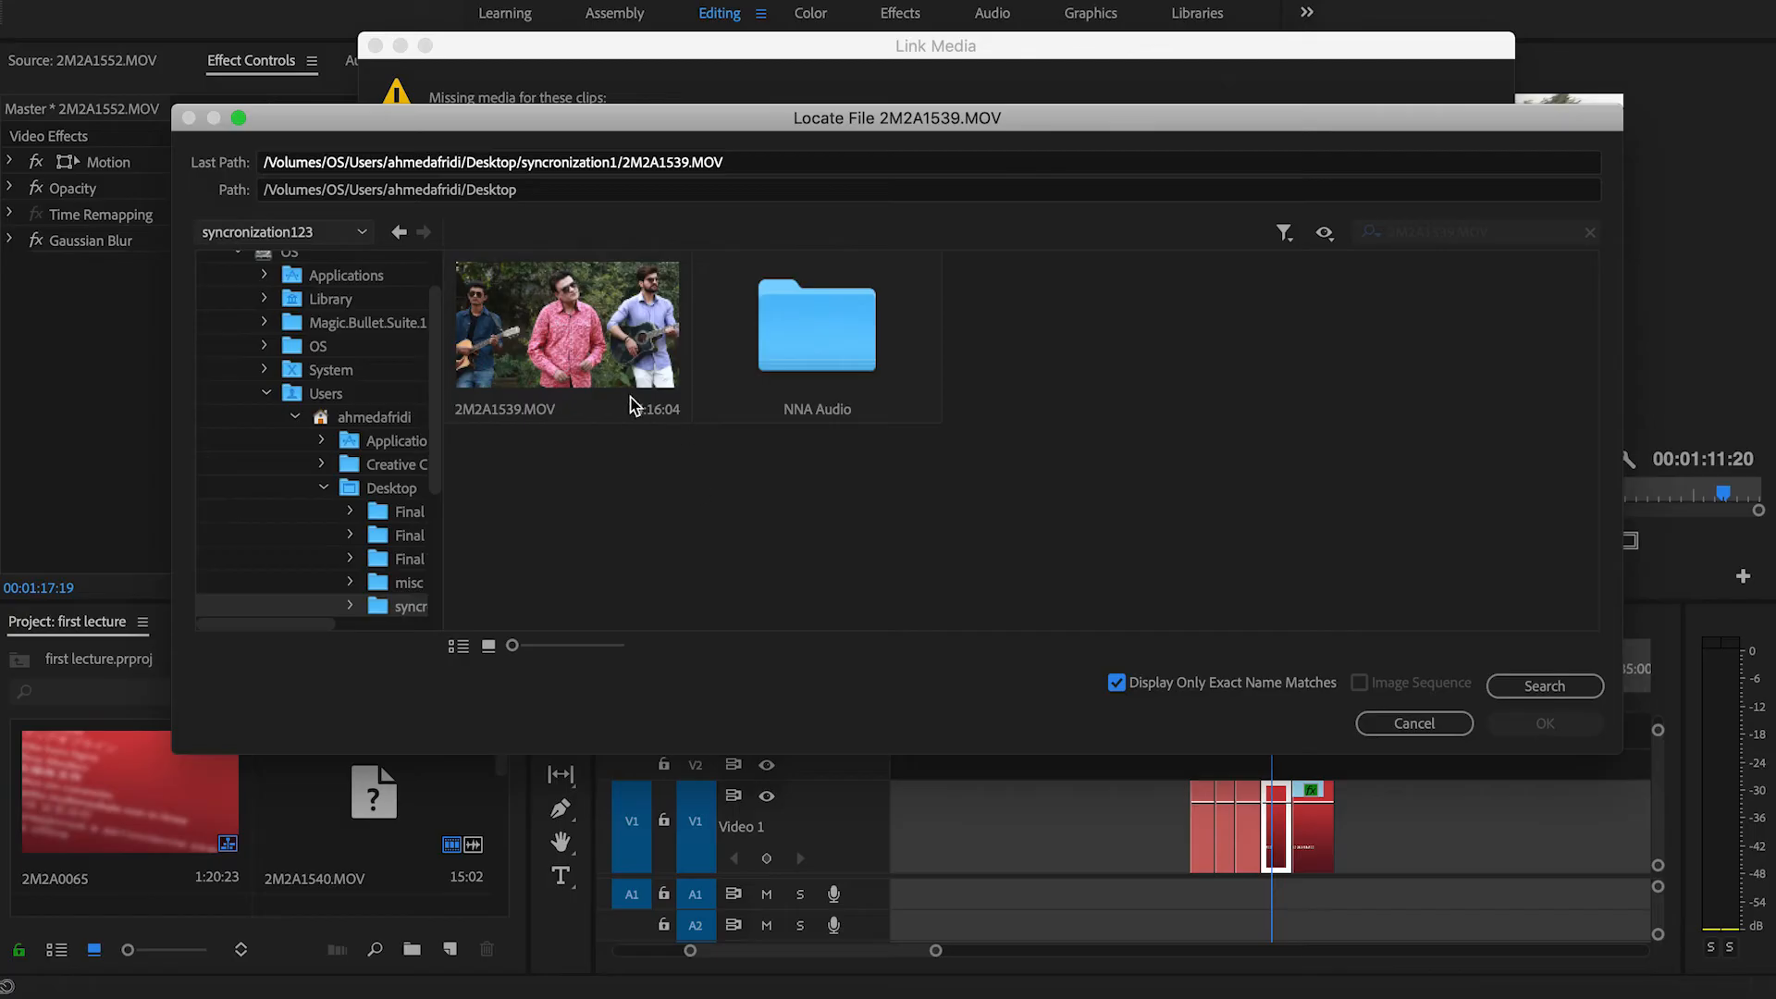
{"action": "left_click", "coordinate": [625, 370]}
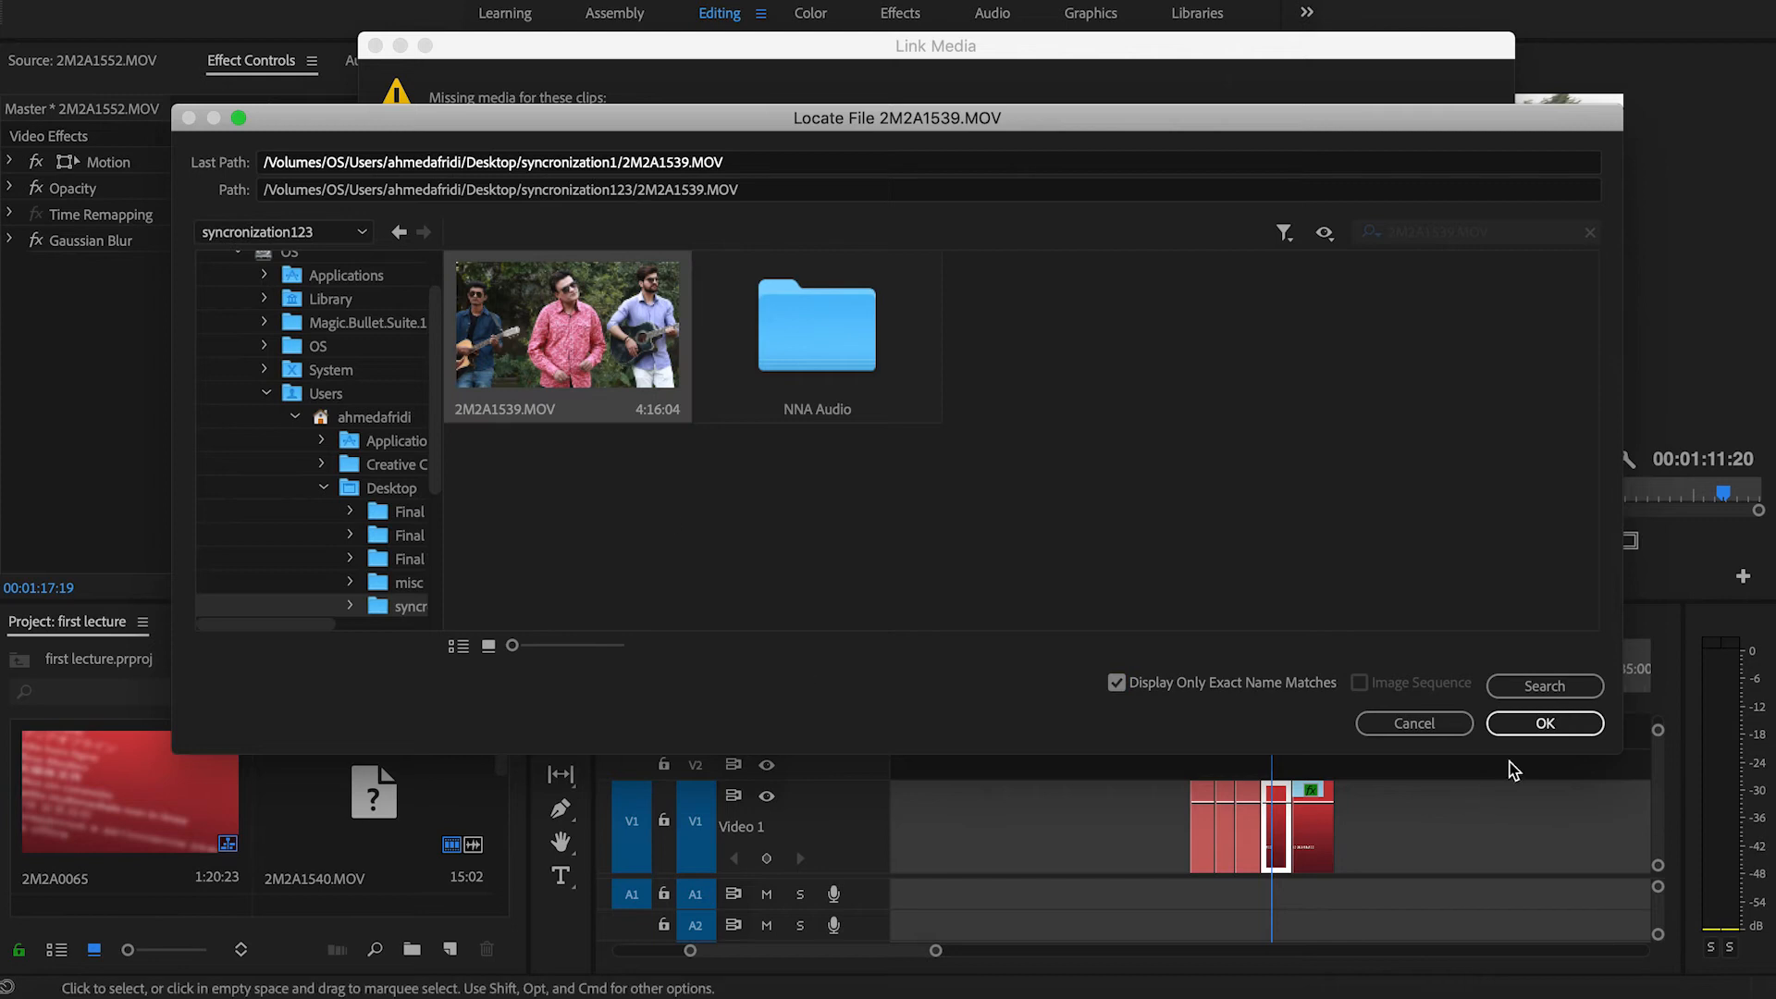
{"action": "left_click", "coordinate": [1543, 730]}
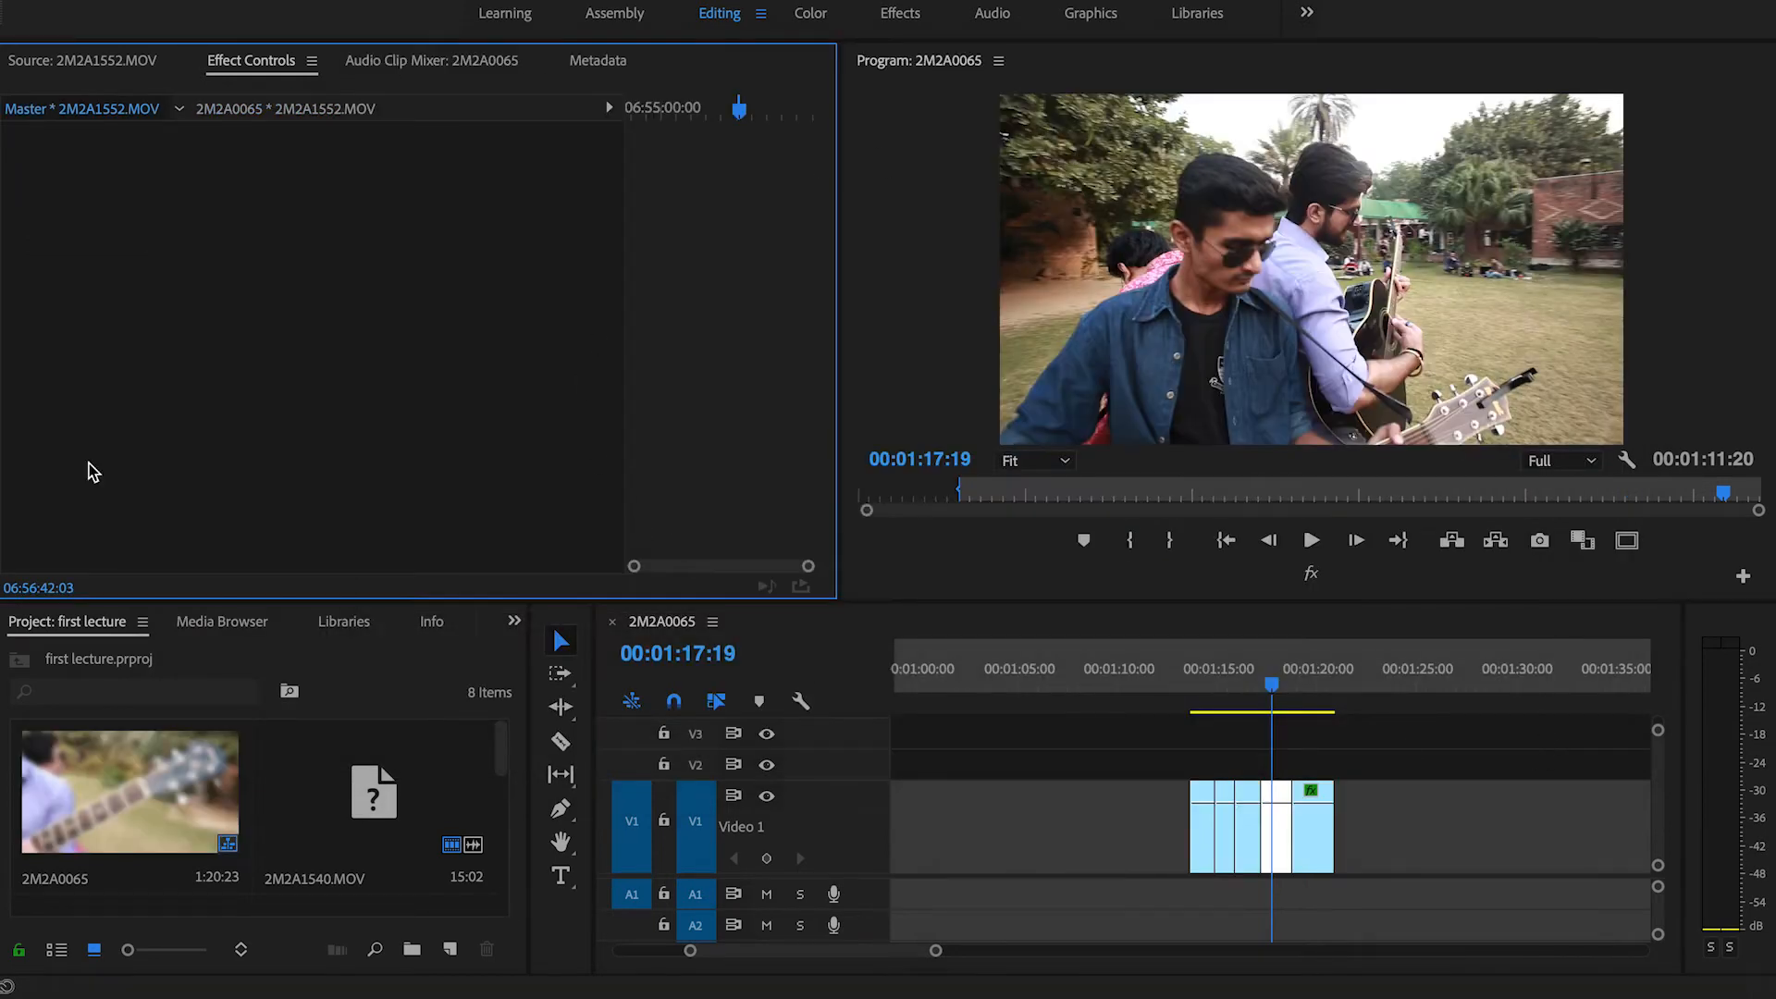
Scrub the playhead through the relinked clips from 00:01:14:00 to 00:01:19:10 to check their footage
{"action": "left_click", "coordinate": [1422, 785]}
{"action": "left_click", "coordinate": [1199, 688]}
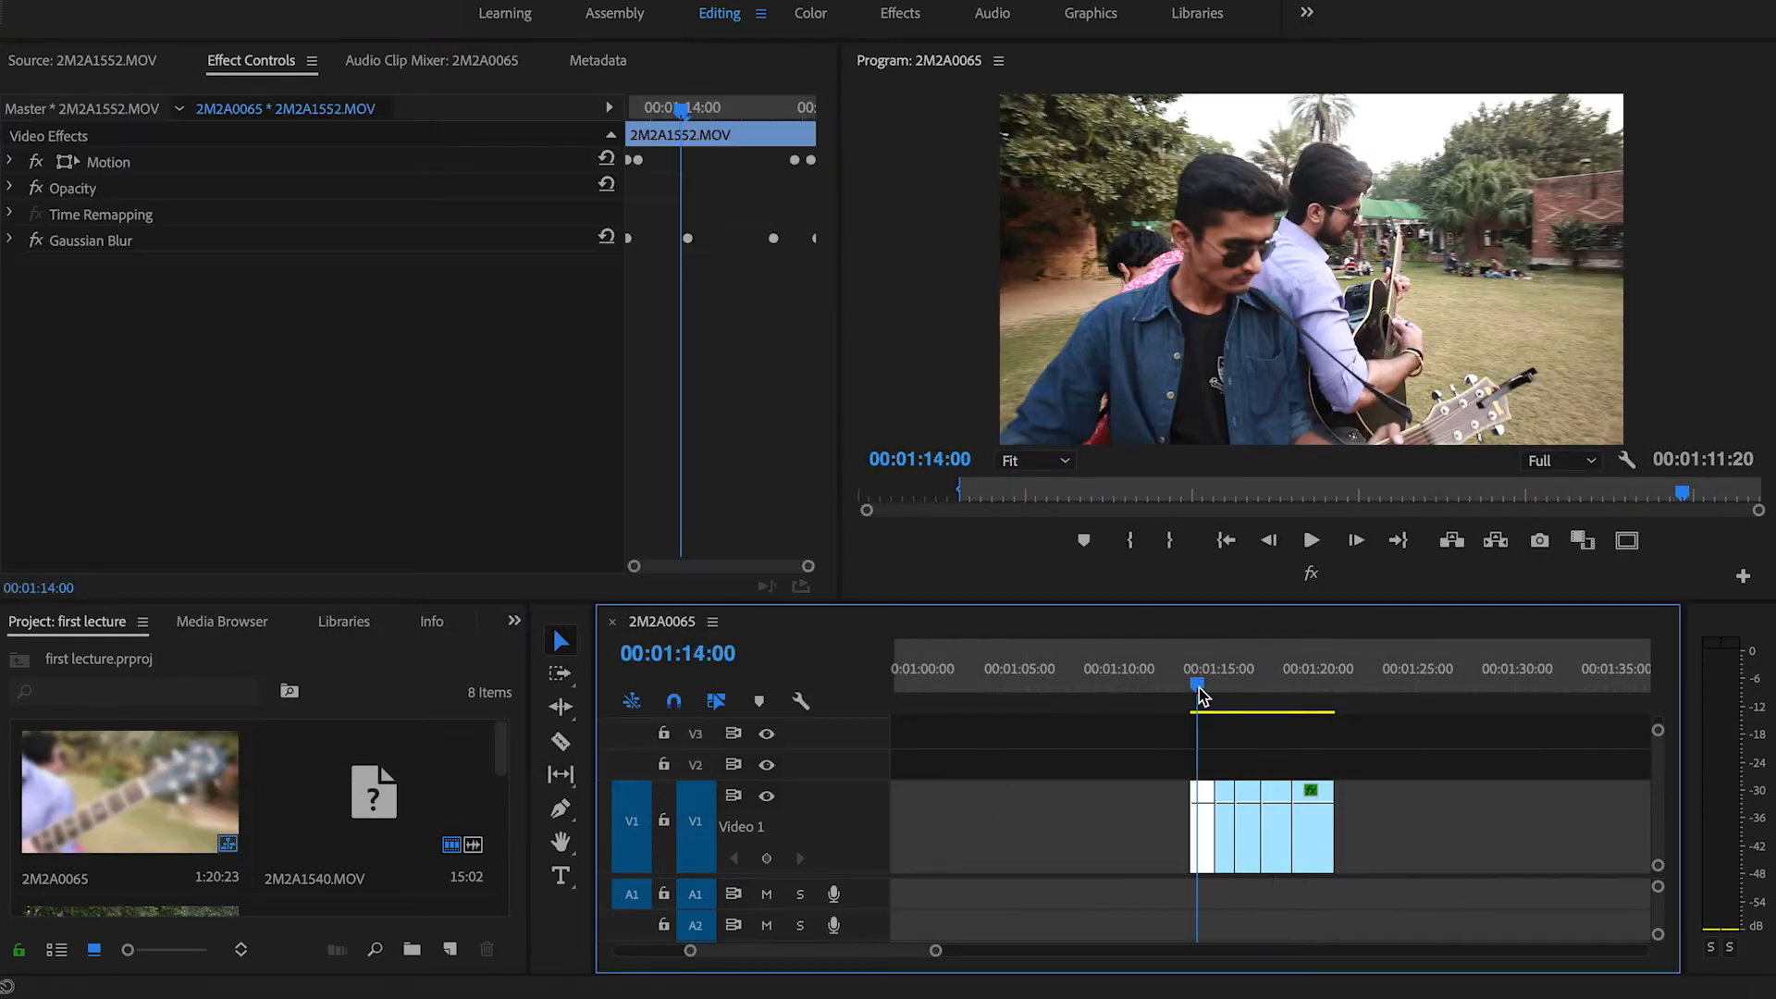
{"action": "left_click_drag", "start_coordinate": [1207, 683], "coordinate": [1306, 682]}
{"action": "left_click", "coordinate": [1390, 816]}
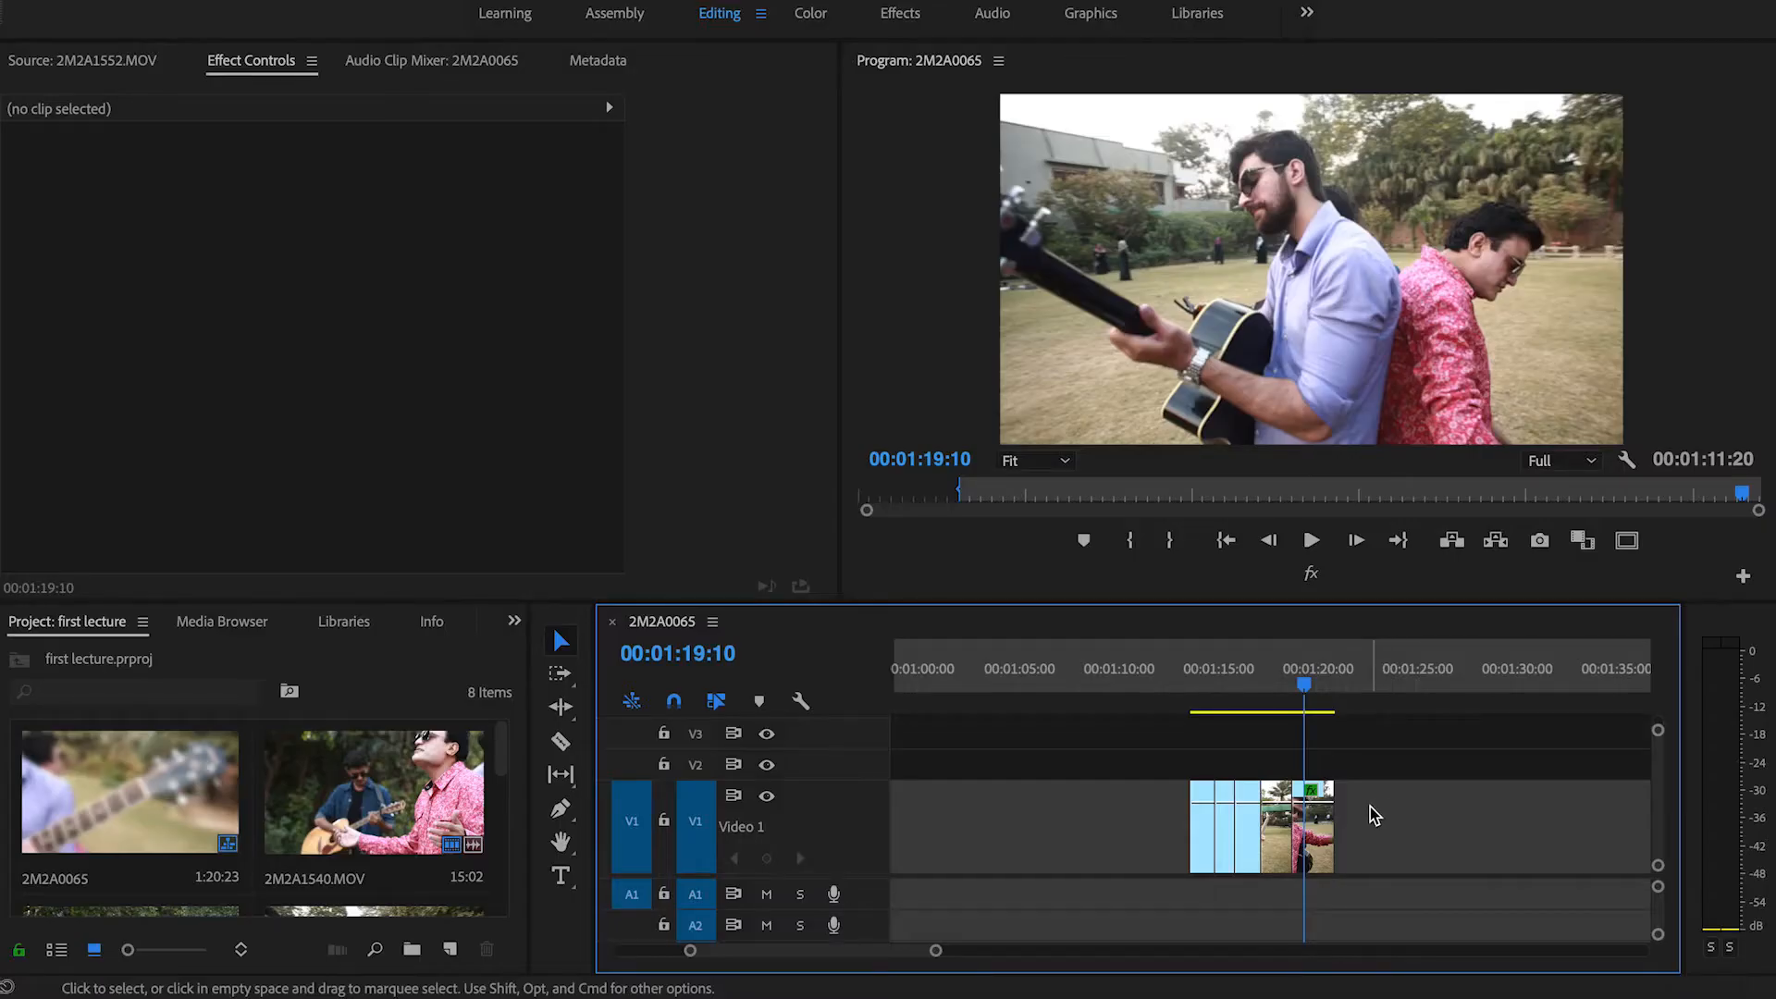
Place the playhead at 00:01:18:03 and reveal the source of the 2M2A1552.MOV clip there in the project
{"action": "key", "text": "minus"}
{"action": "key", "text": "equal"}
{"action": "key", "text": "equal"}
{"action": "key", "text": "equal"}
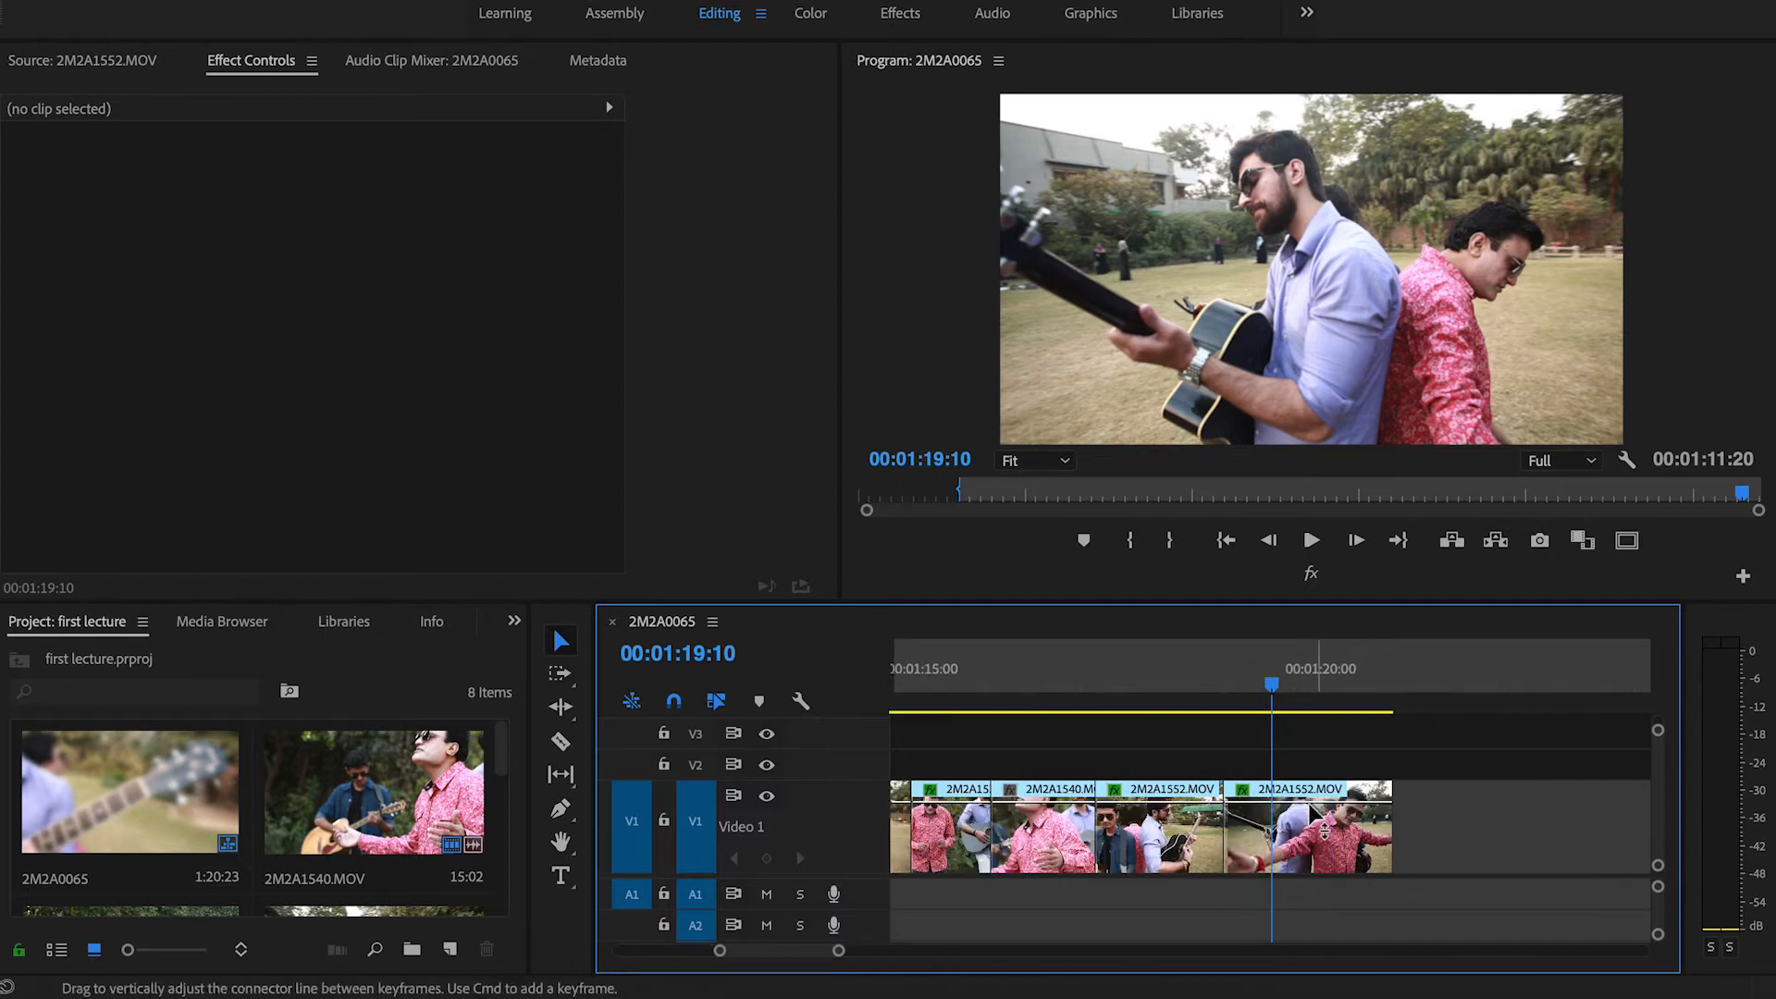
{"action": "left_click", "coordinate": [1170, 843]}
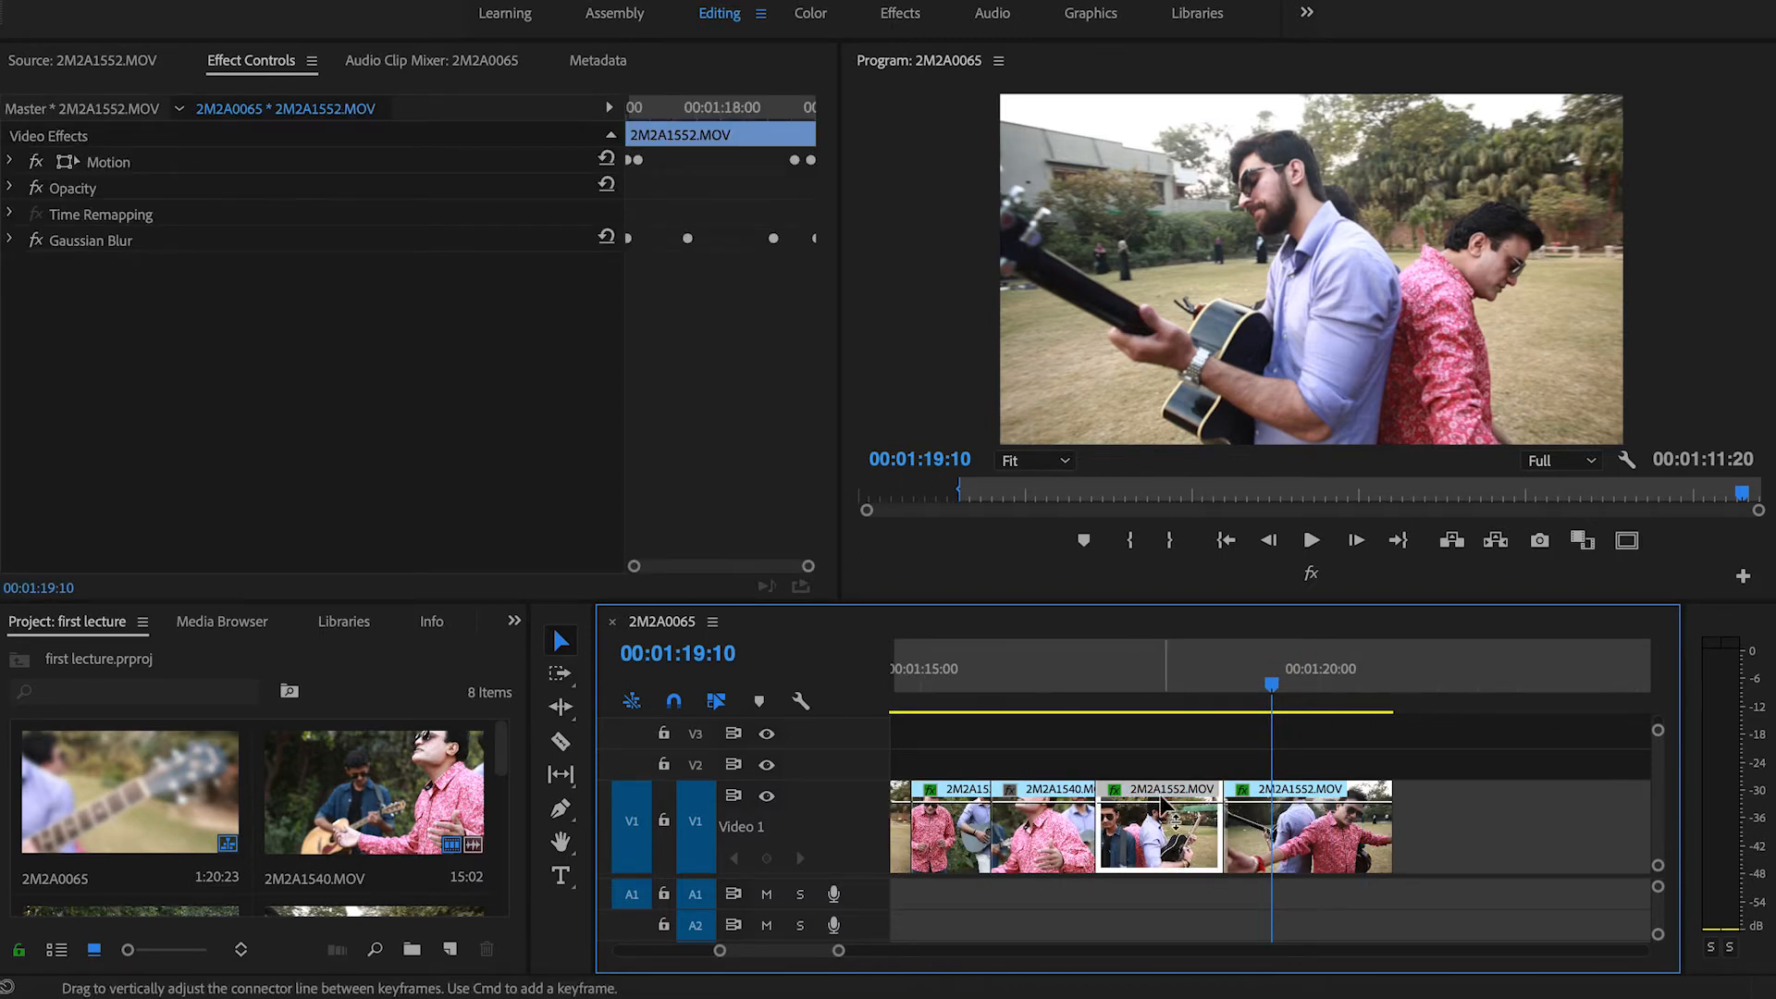
{"action": "left_click", "coordinate": [1173, 692]}
{"action": "right_click", "coordinate": [1158, 842]}
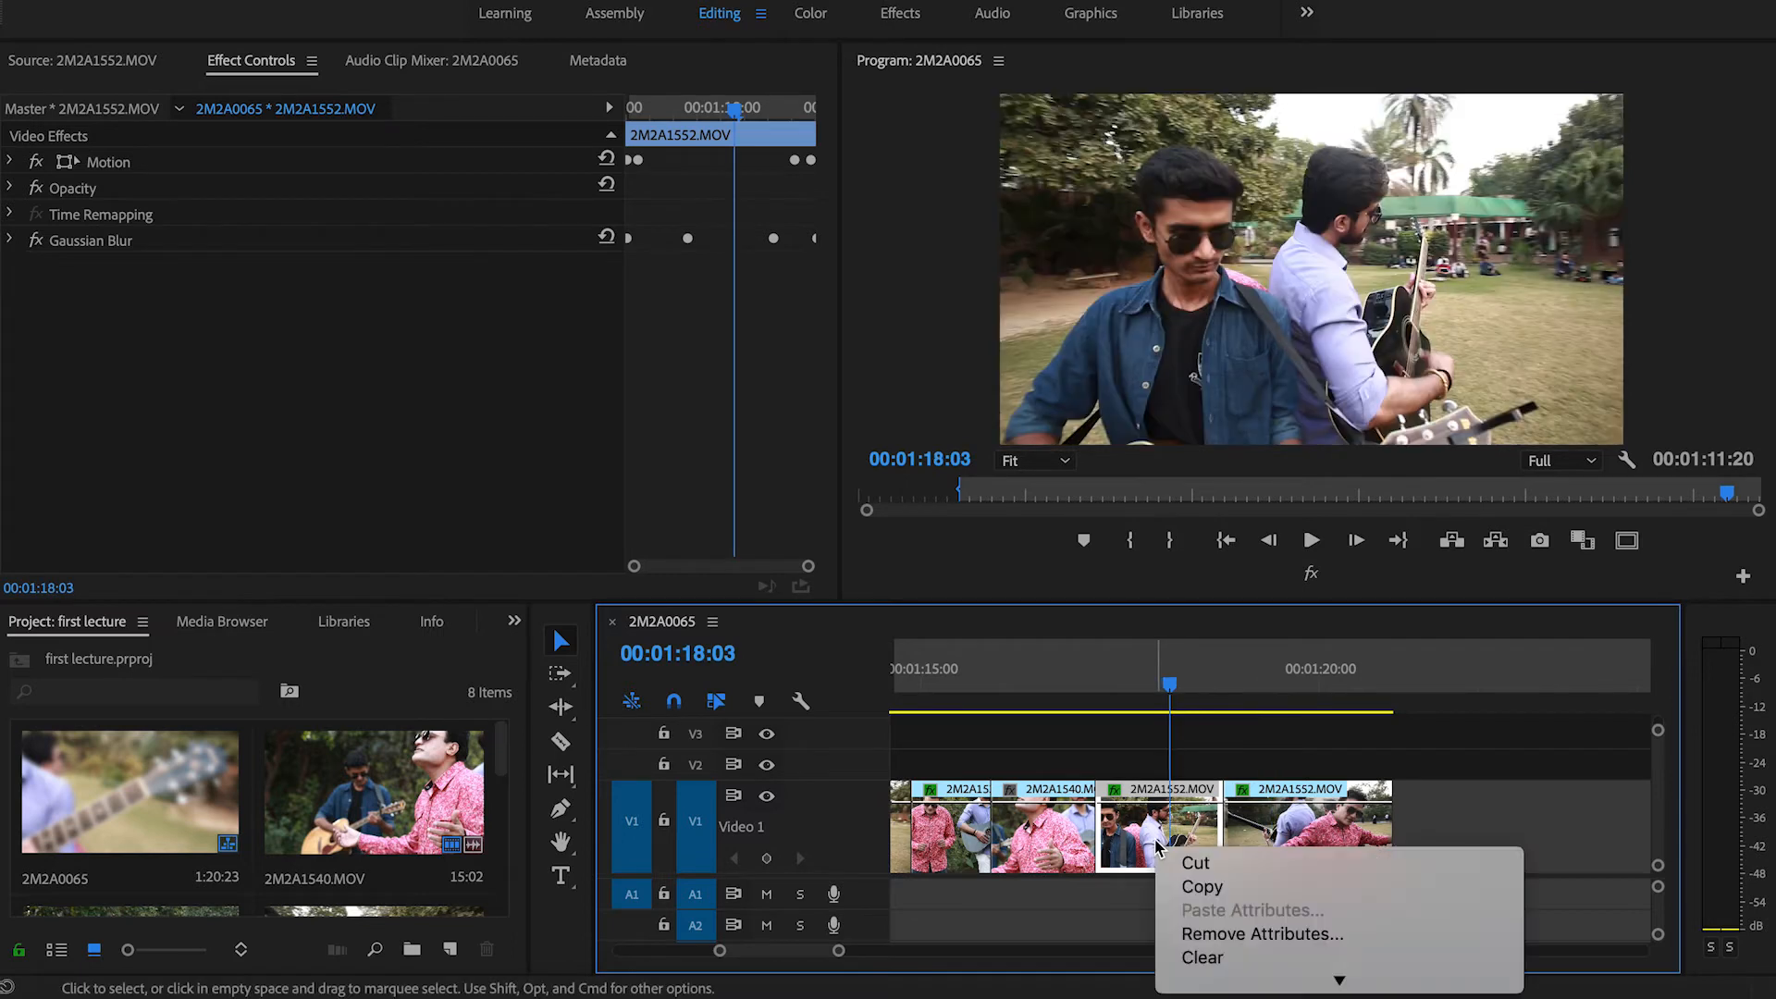
{"action": "mouse_move", "coordinate": [1390, 991]}
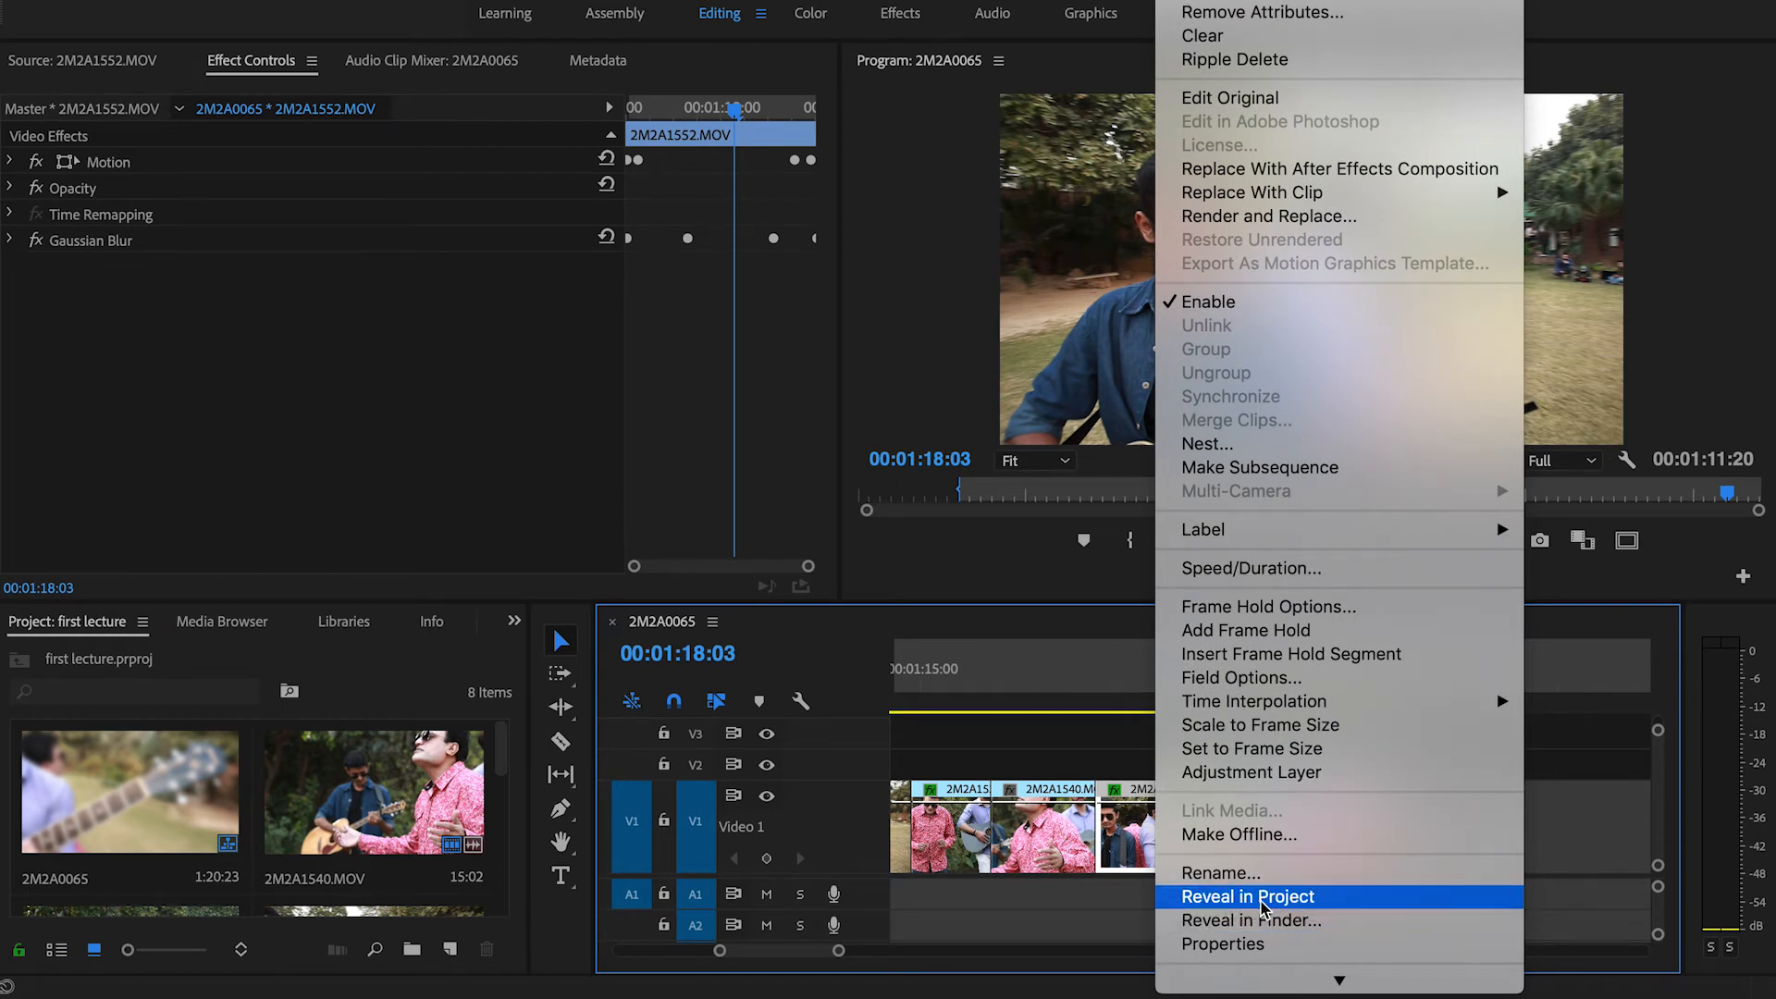
{"action": "left_click", "coordinate": [1248, 896]}
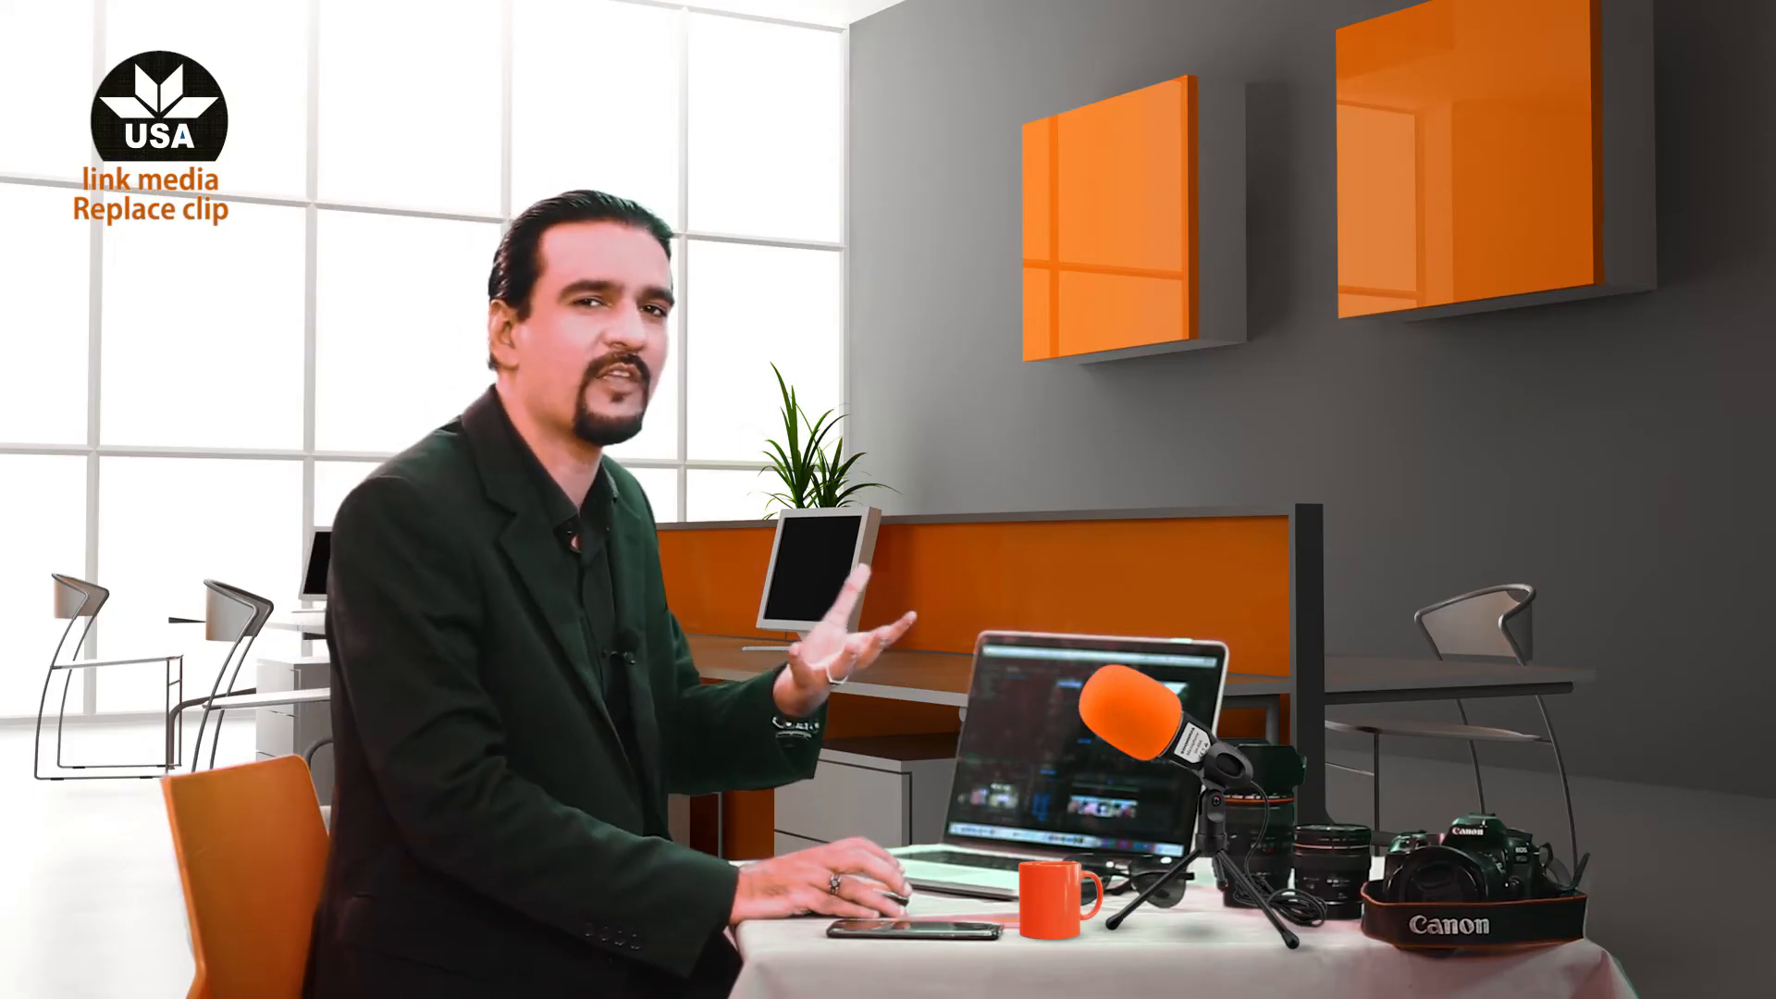
Replace the footage of 2M2A1552.MOV with the Final song - Chupana Bhi with credit.mp4 file from Working Data/Assinment Video Editing/Finals on the Desktop
{"action": "right_click", "coordinate": [368, 793]}
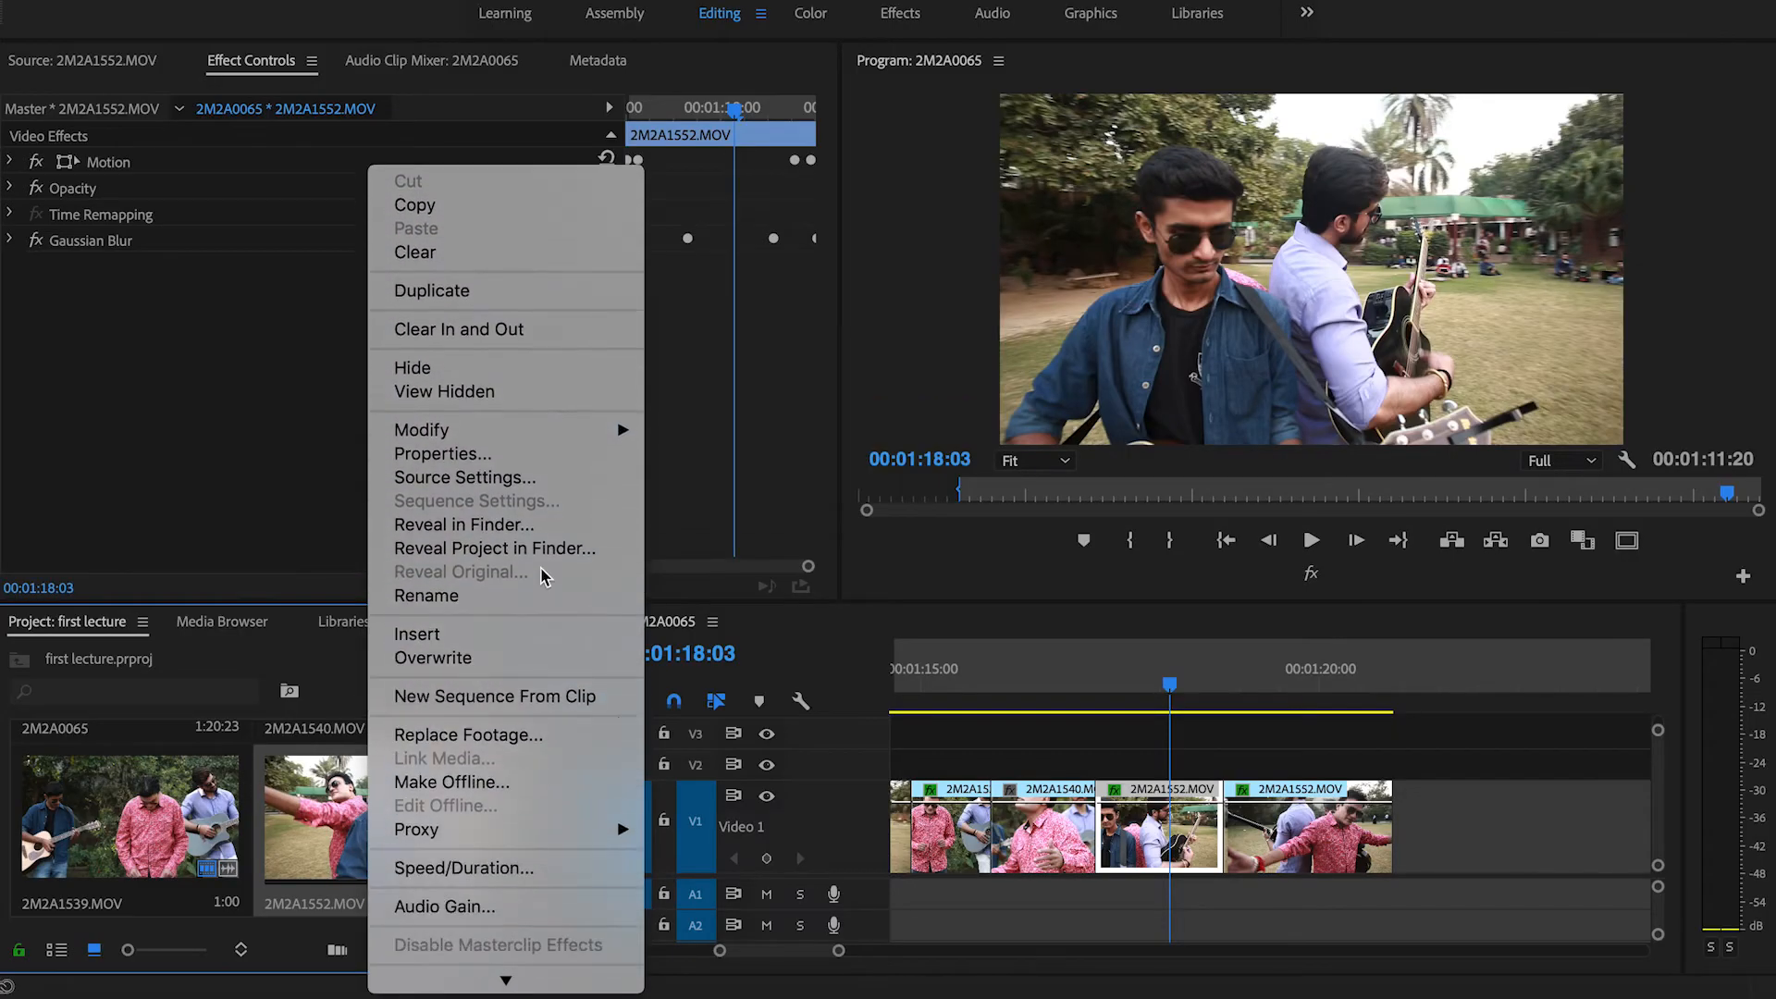
{"action": "left_click", "coordinate": [491, 736]}
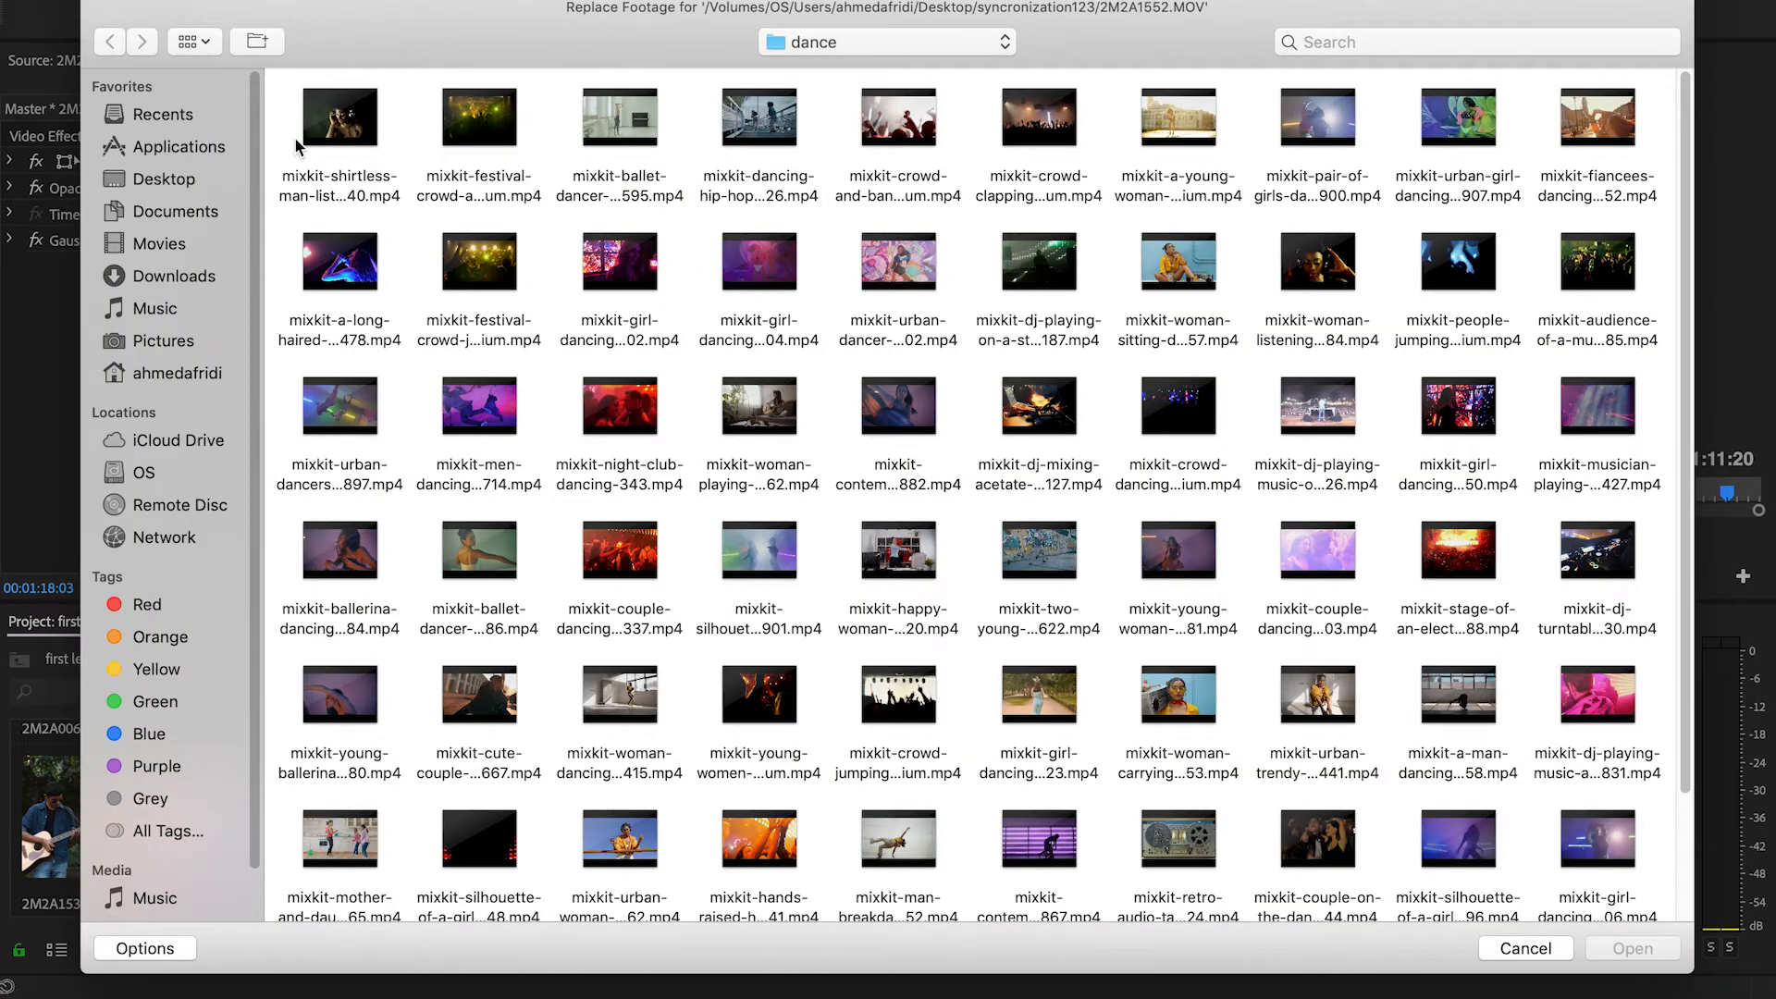
{"action": "left_click", "coordinate": [164, 179]}
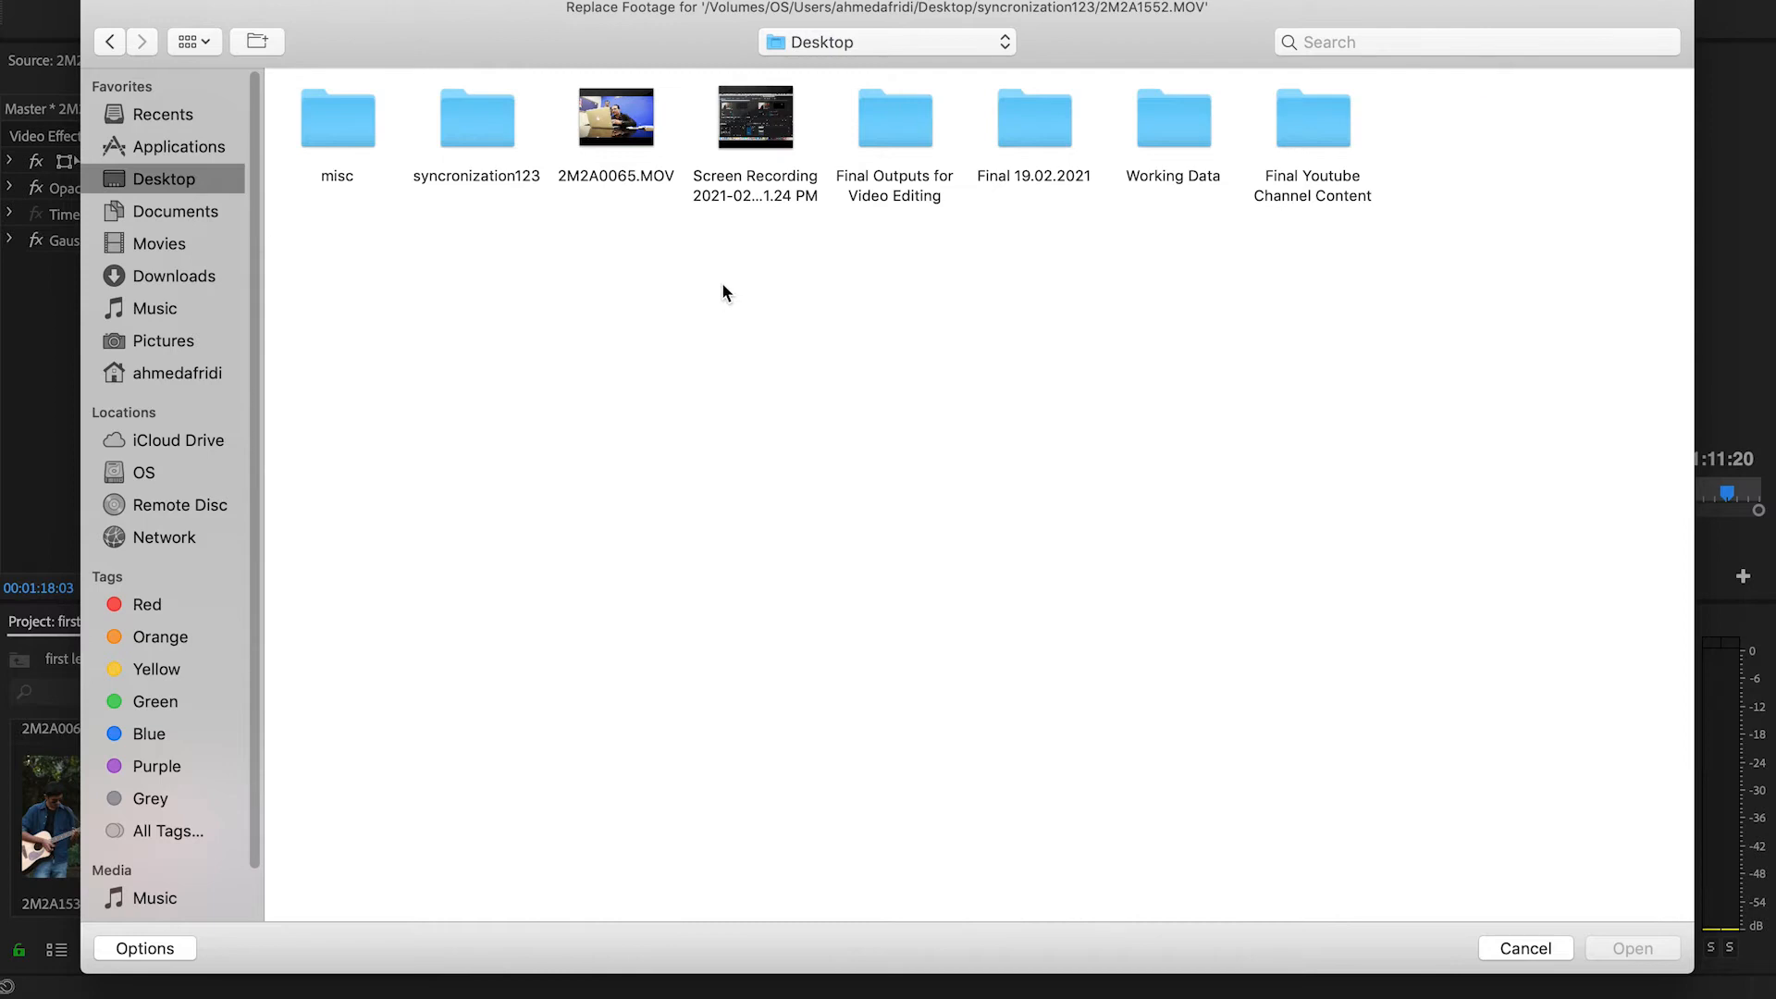
{"action": "double_click", "coordinate": [1162, 140]}
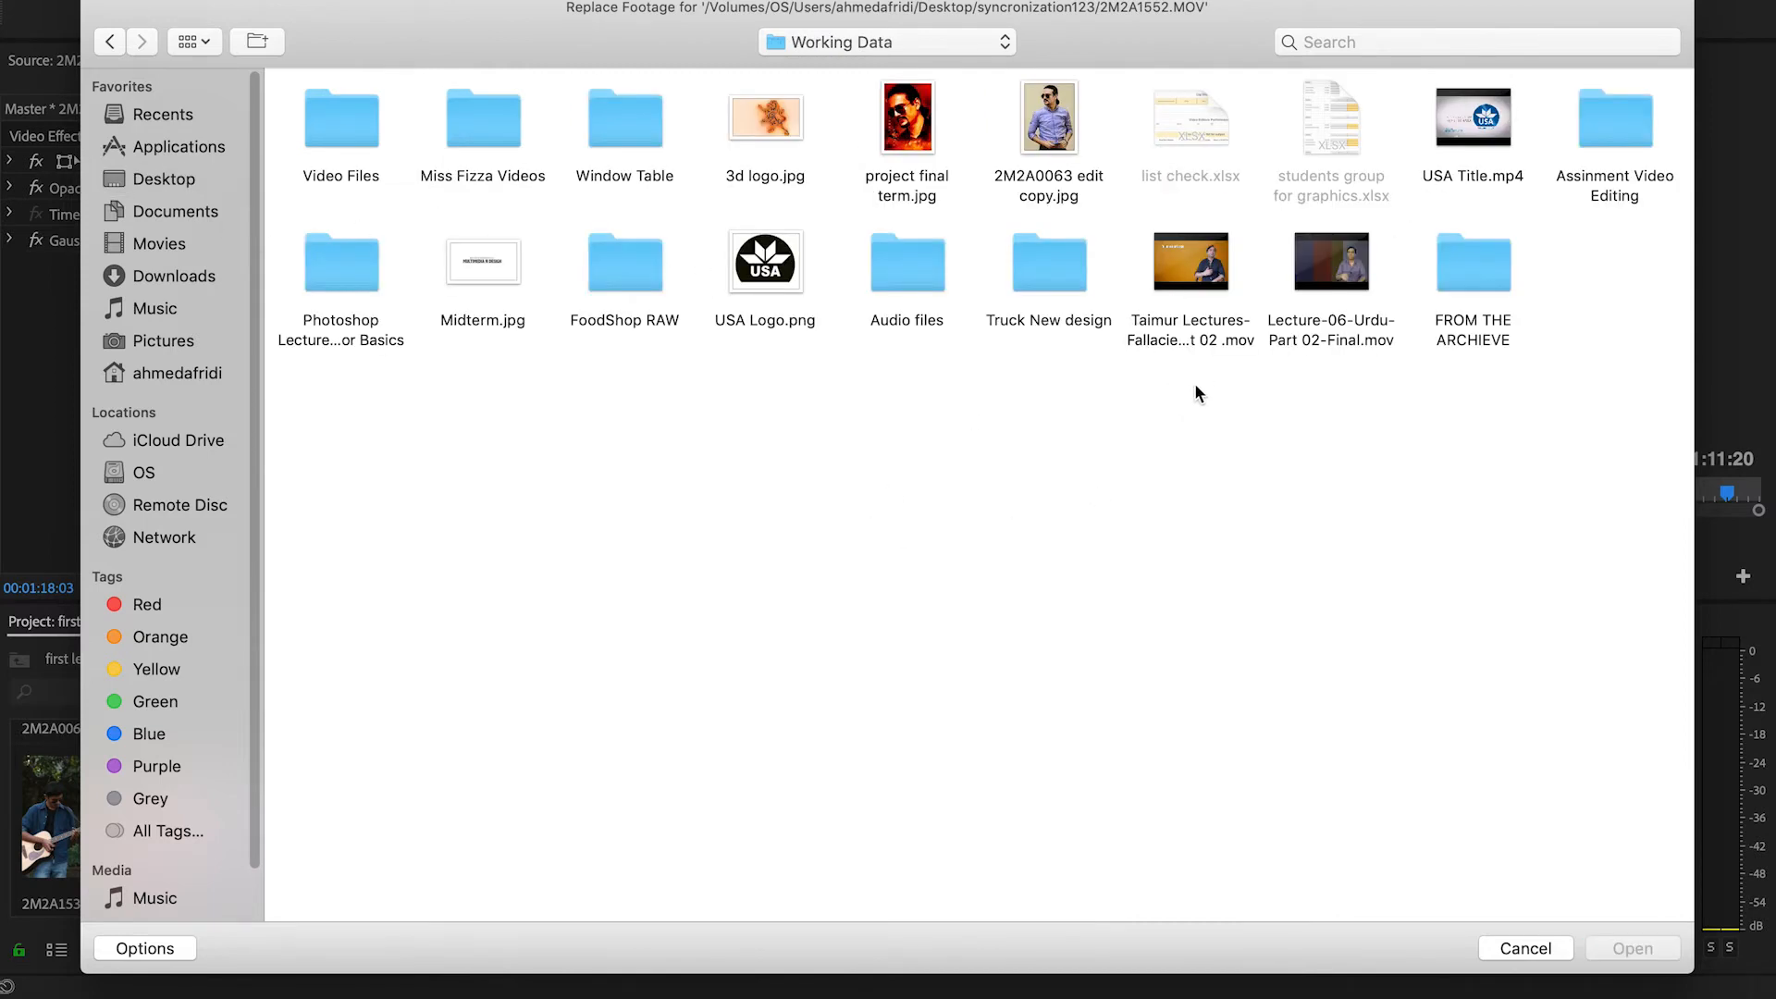
{"action": "double_click", "coordinate": [1605, 144]}
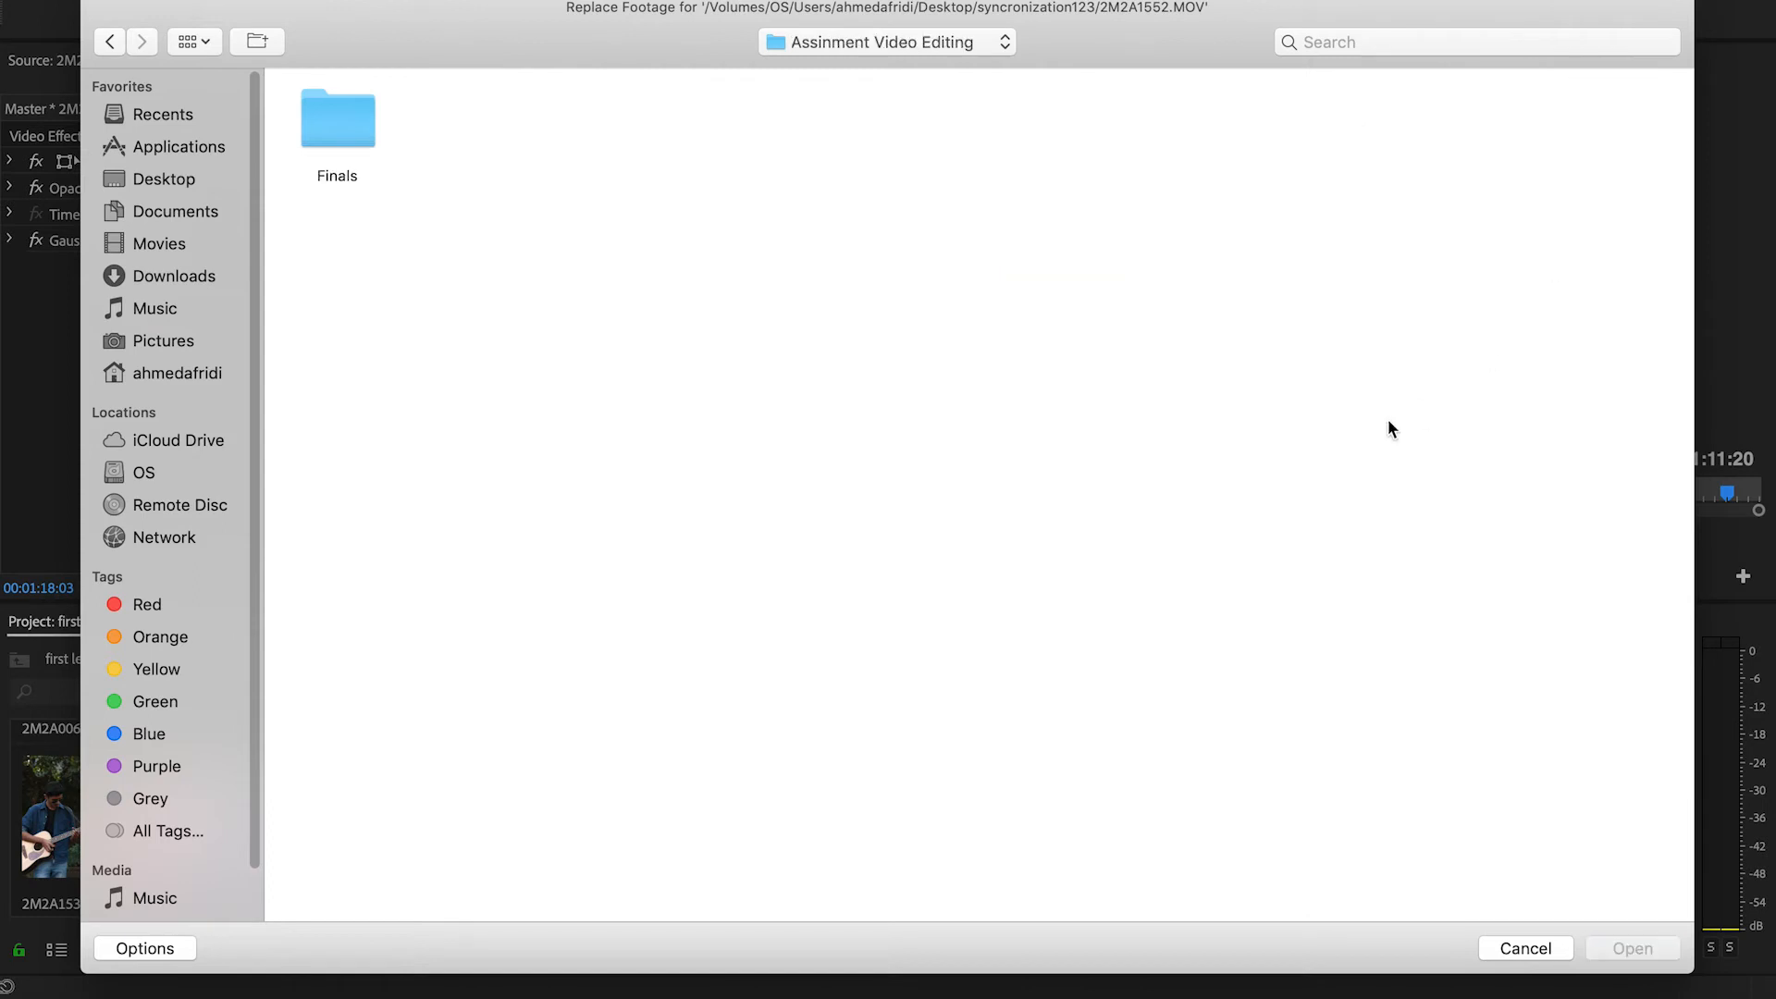
{"action": "double_click", "coordinate": [355, 136]}
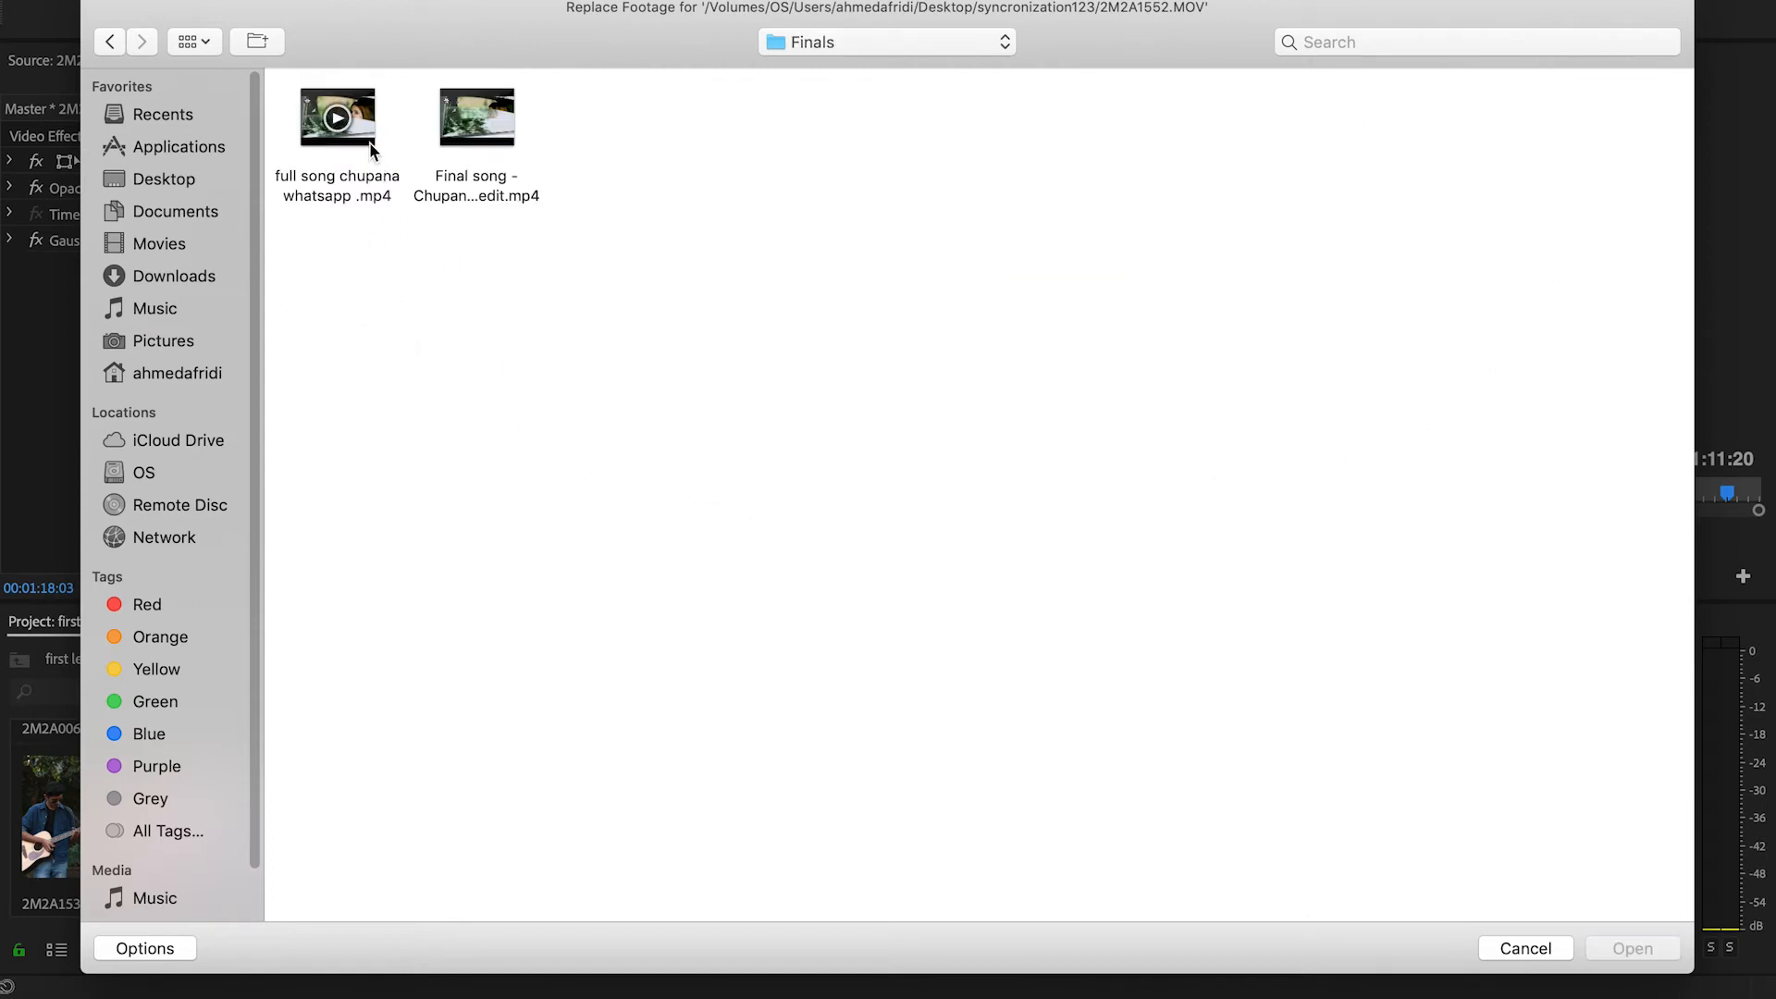
{"action": "left_click", "coordinate": [498, 139]}
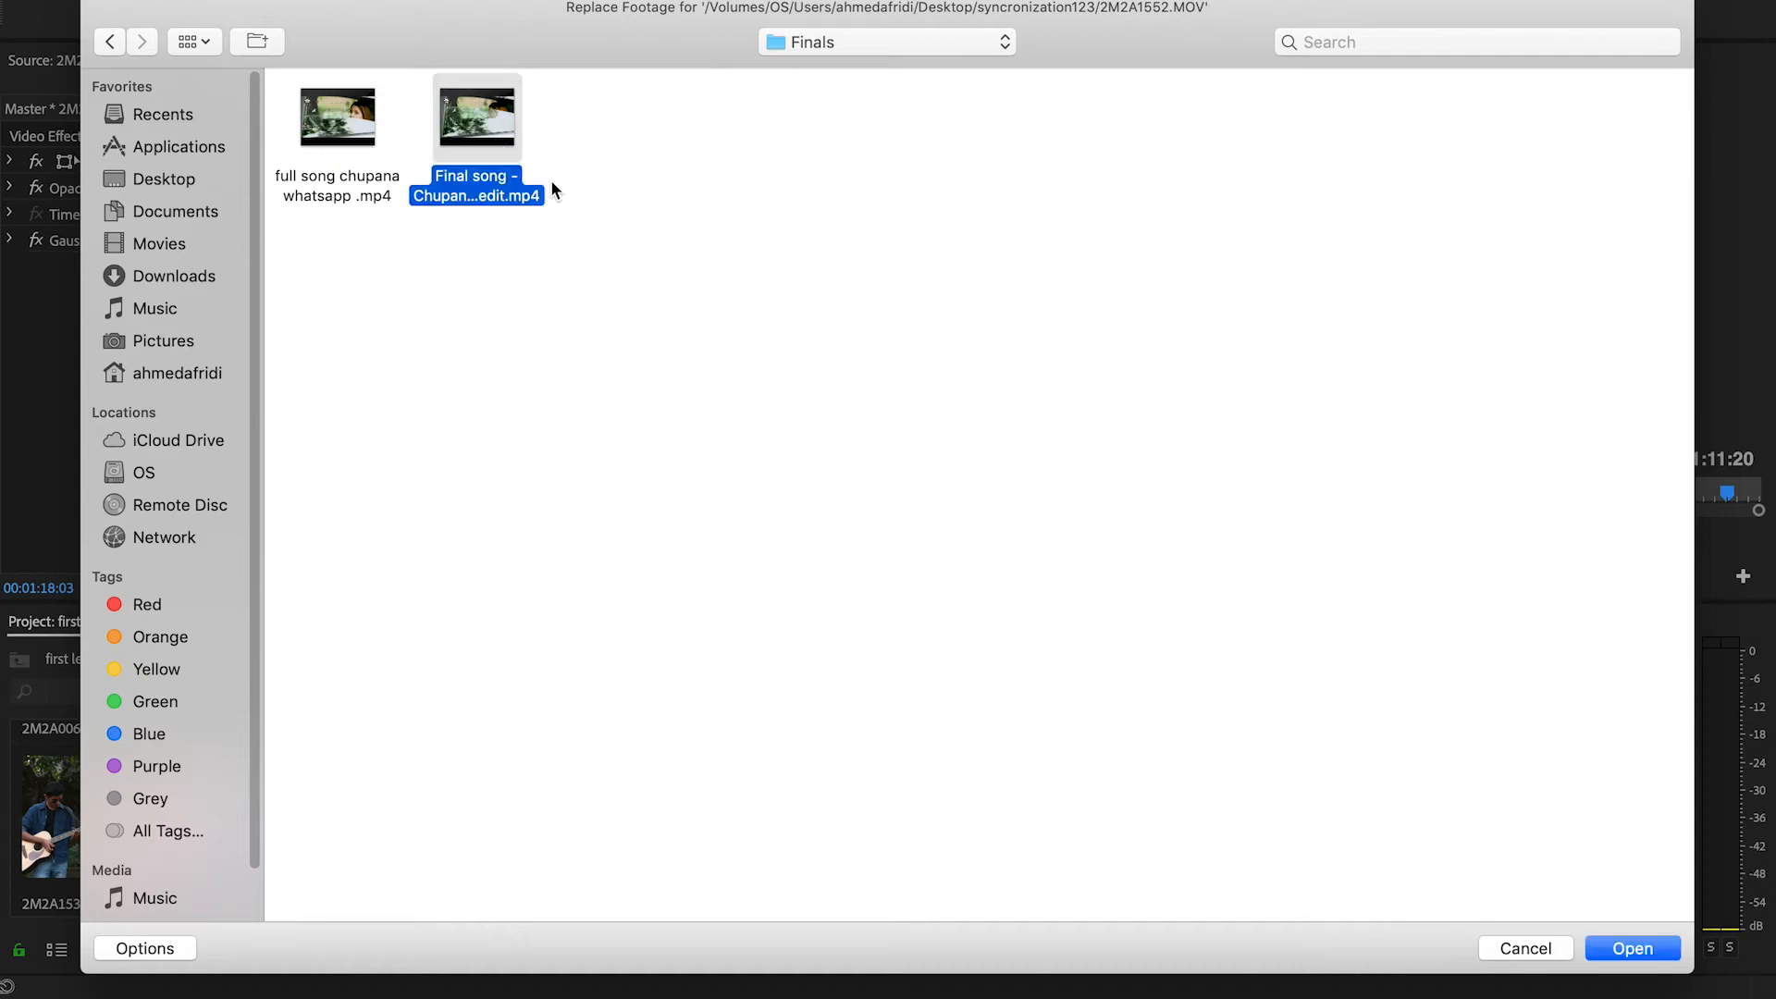
{"action": "left_click", "coordinate": [1633, 949]}
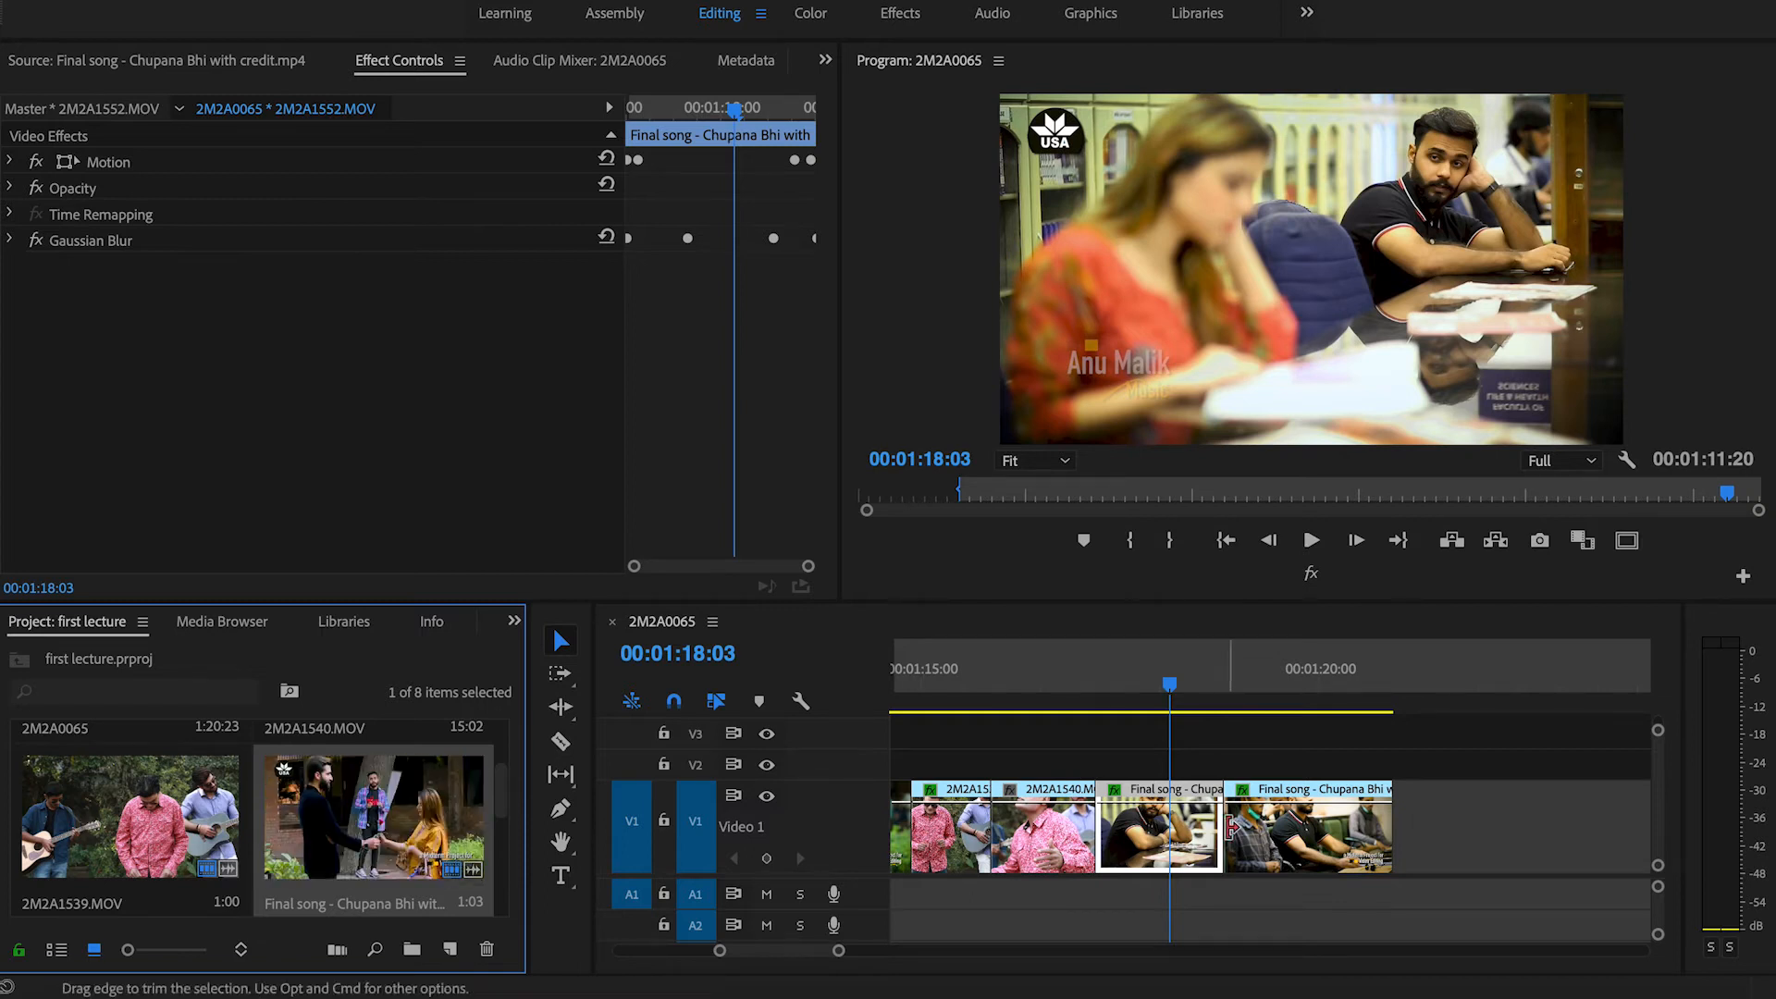
Select the replaced clip at 00:01:18:03 in the timeline and undo the recent effect edits, including its Gaussian Blur and Lumetri Color
{"action": "left_click", "coordinate": [1198, 842]}
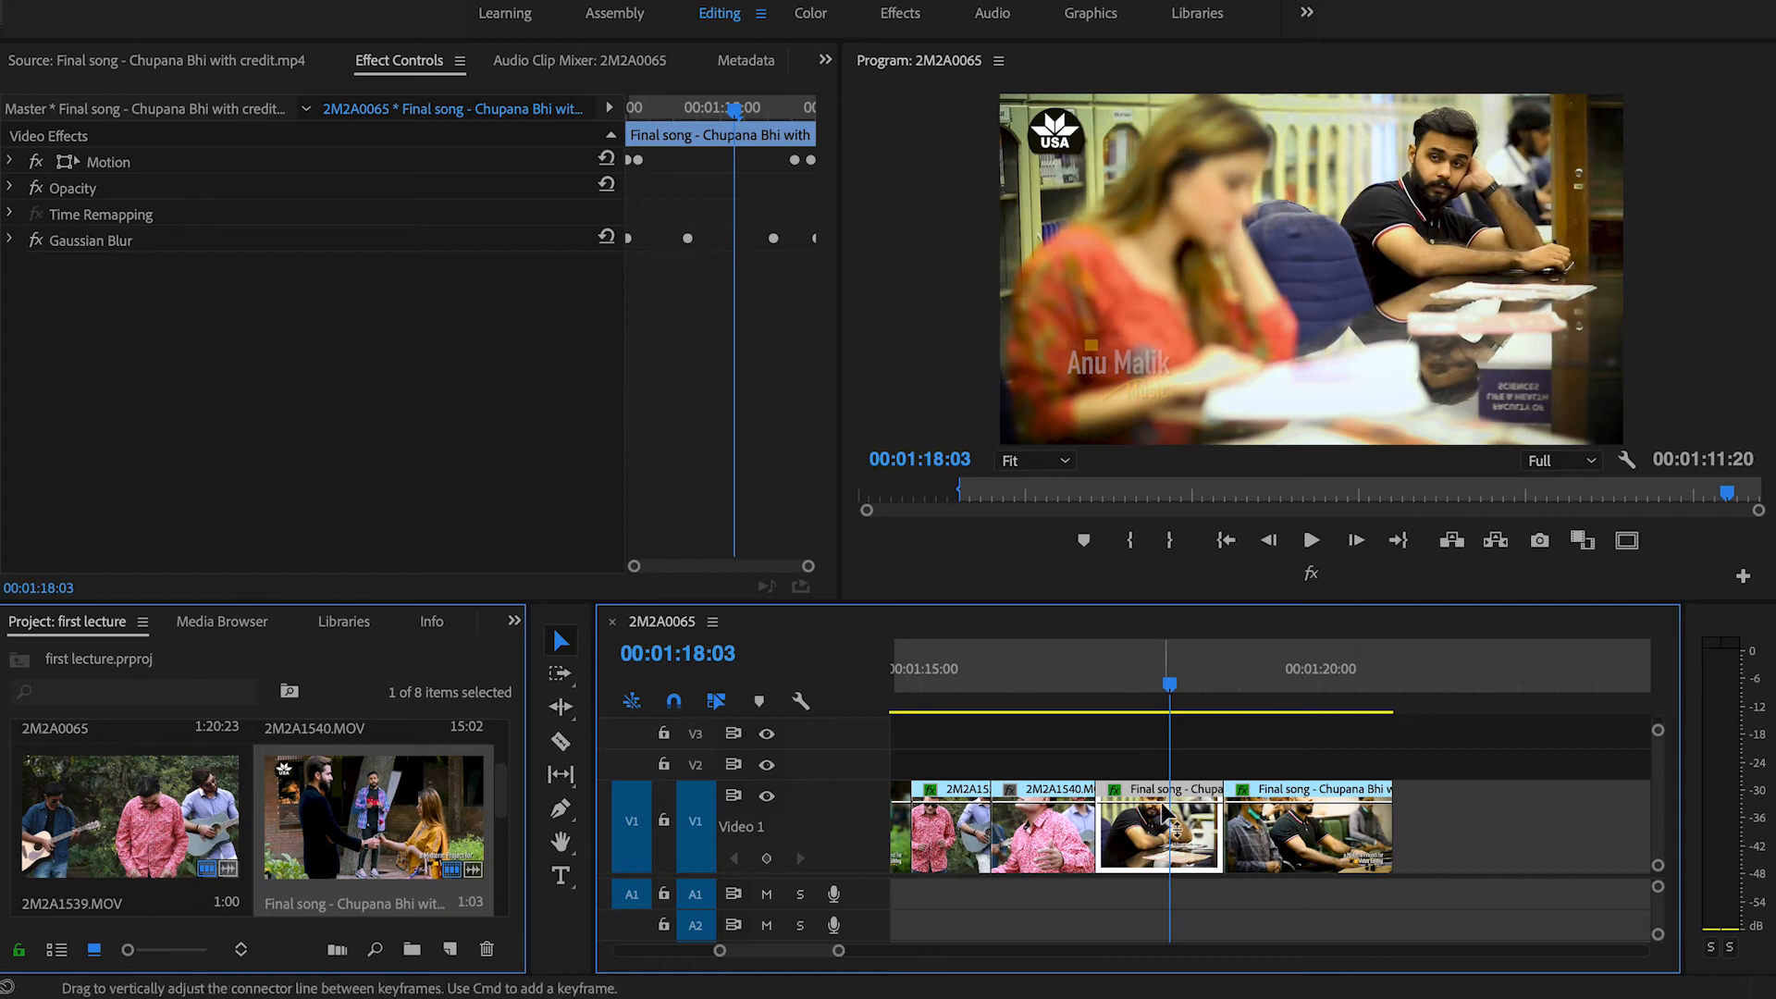
{"action": "left_click_drag", "start_coordinate": [1167, 837], "coordinate": [1163, 830]}
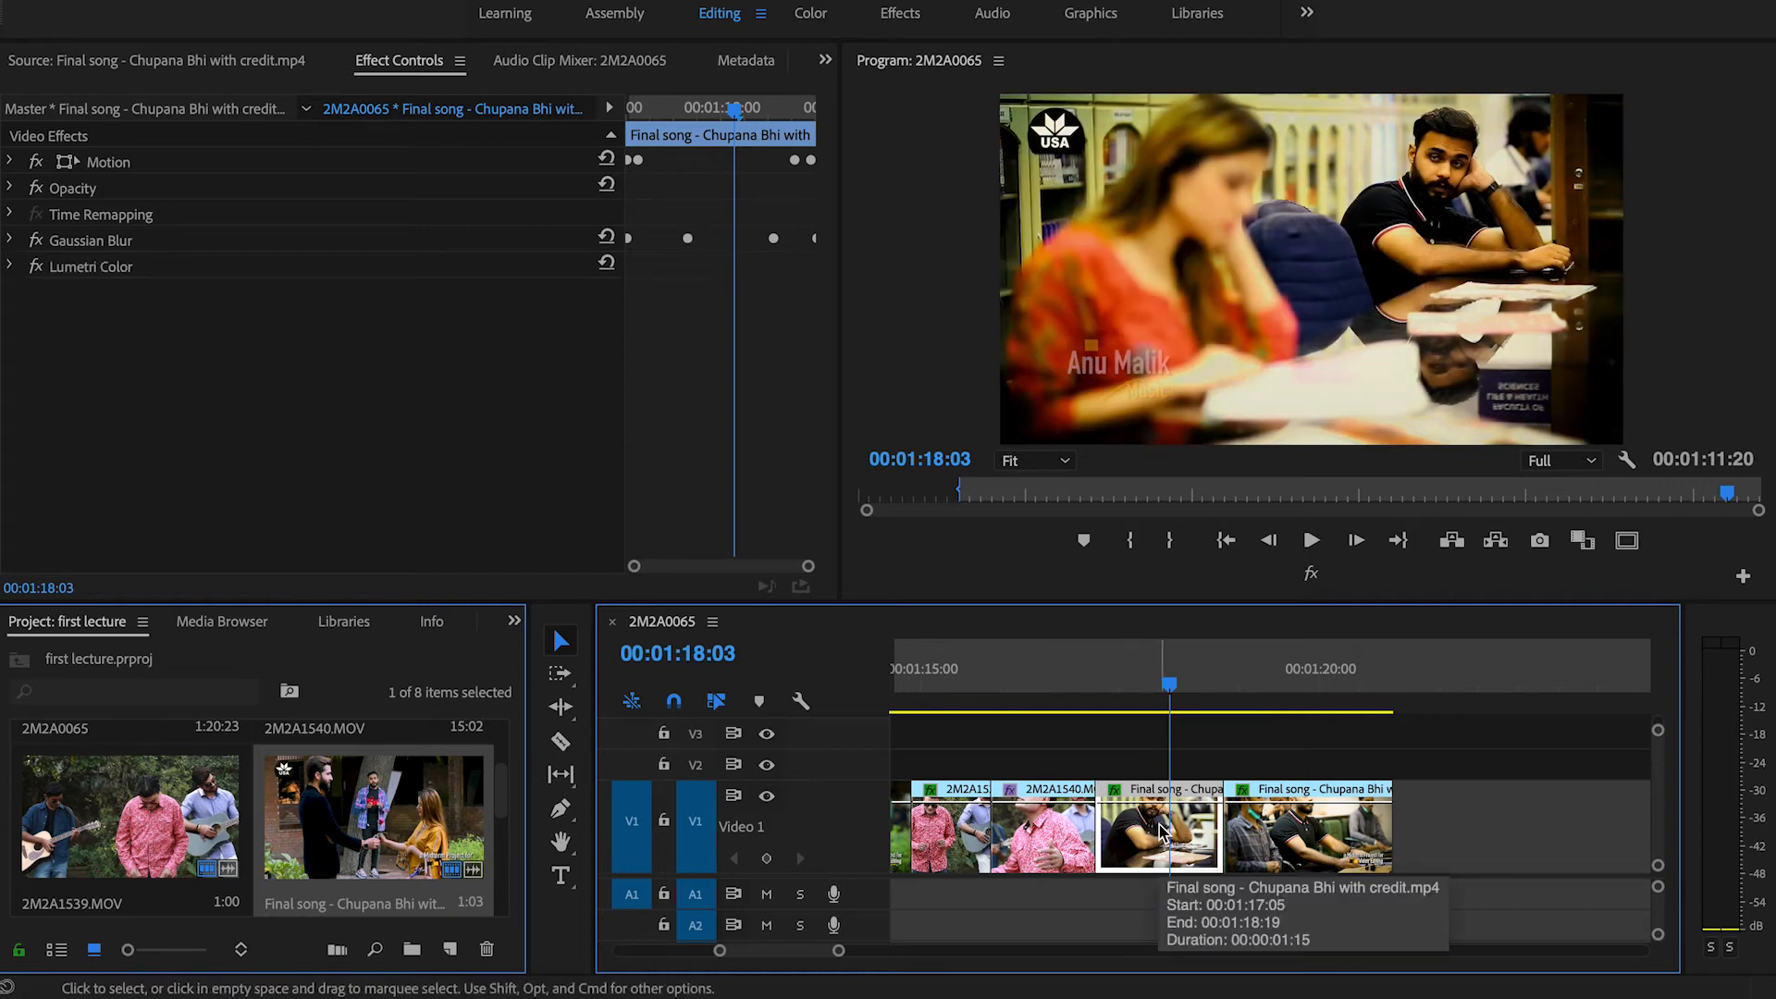
{"action": "key", "text": "super+z"}
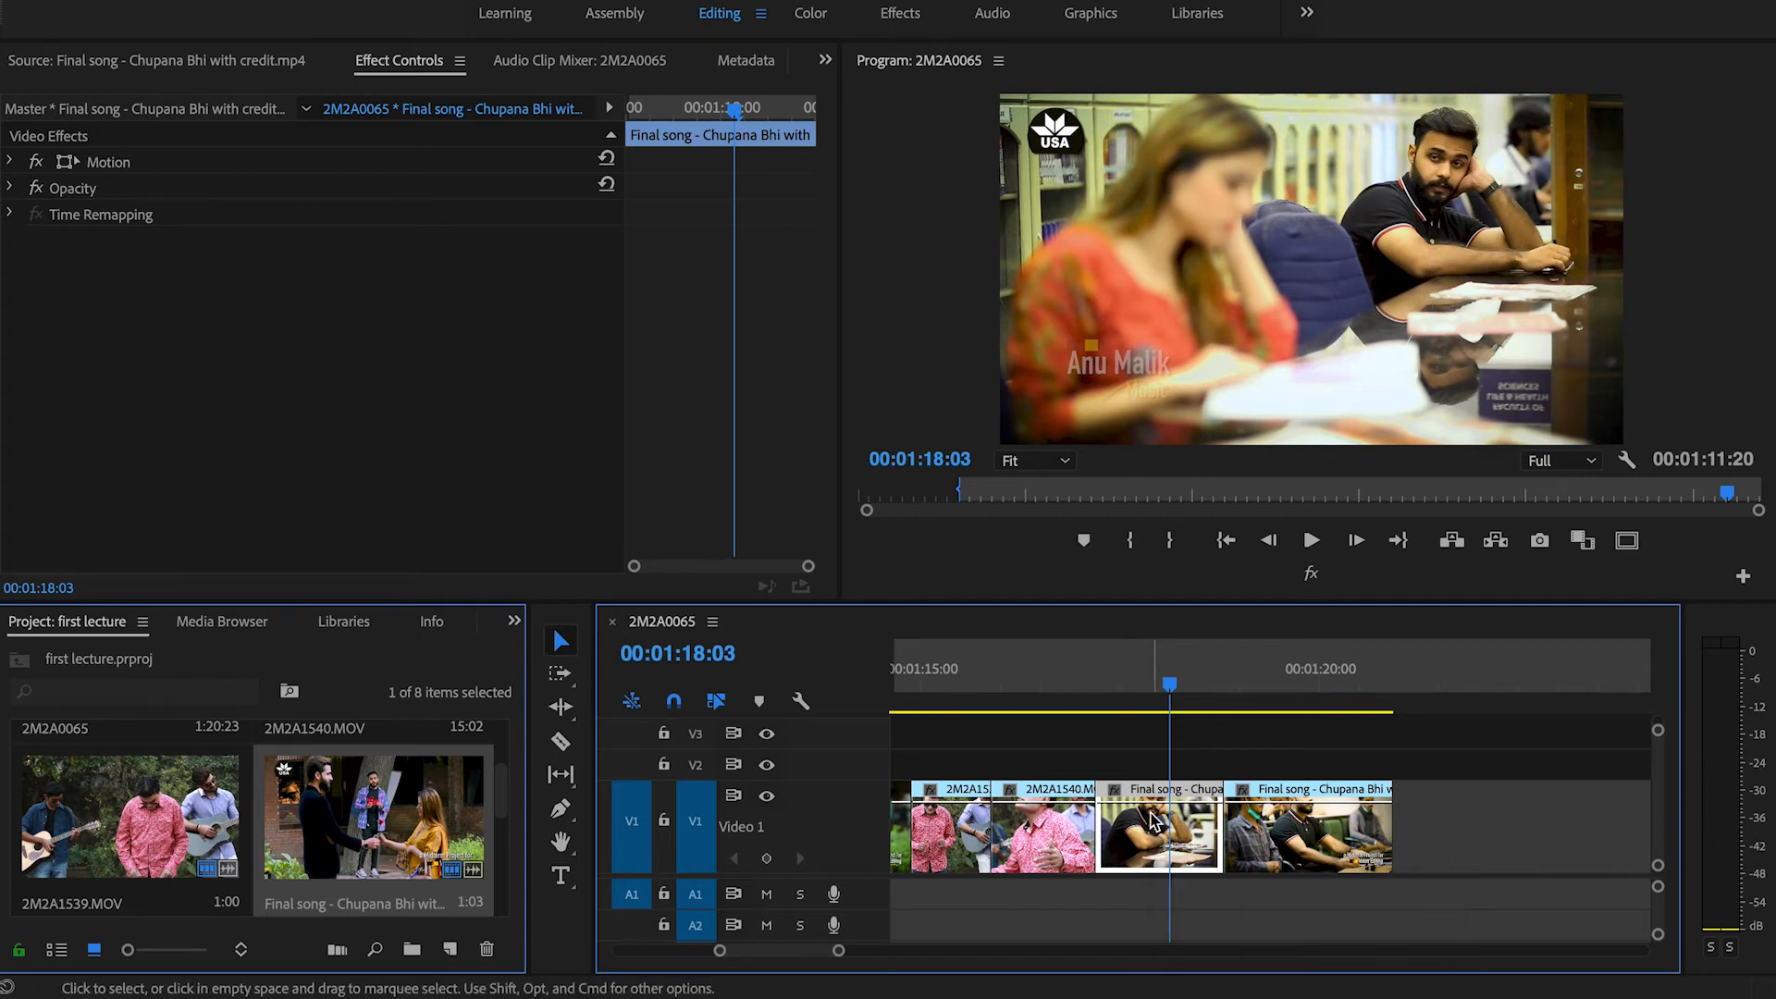
Replace the footage of the Final song - Chupana Bhi project clip with 2M2A1552.MOV from the syncronization123 folder on the Desktop
{"action": "right_click", "coordinate": [1156, 820]}
{"action": "mouse_move", "coordinate": [1335, 979]}
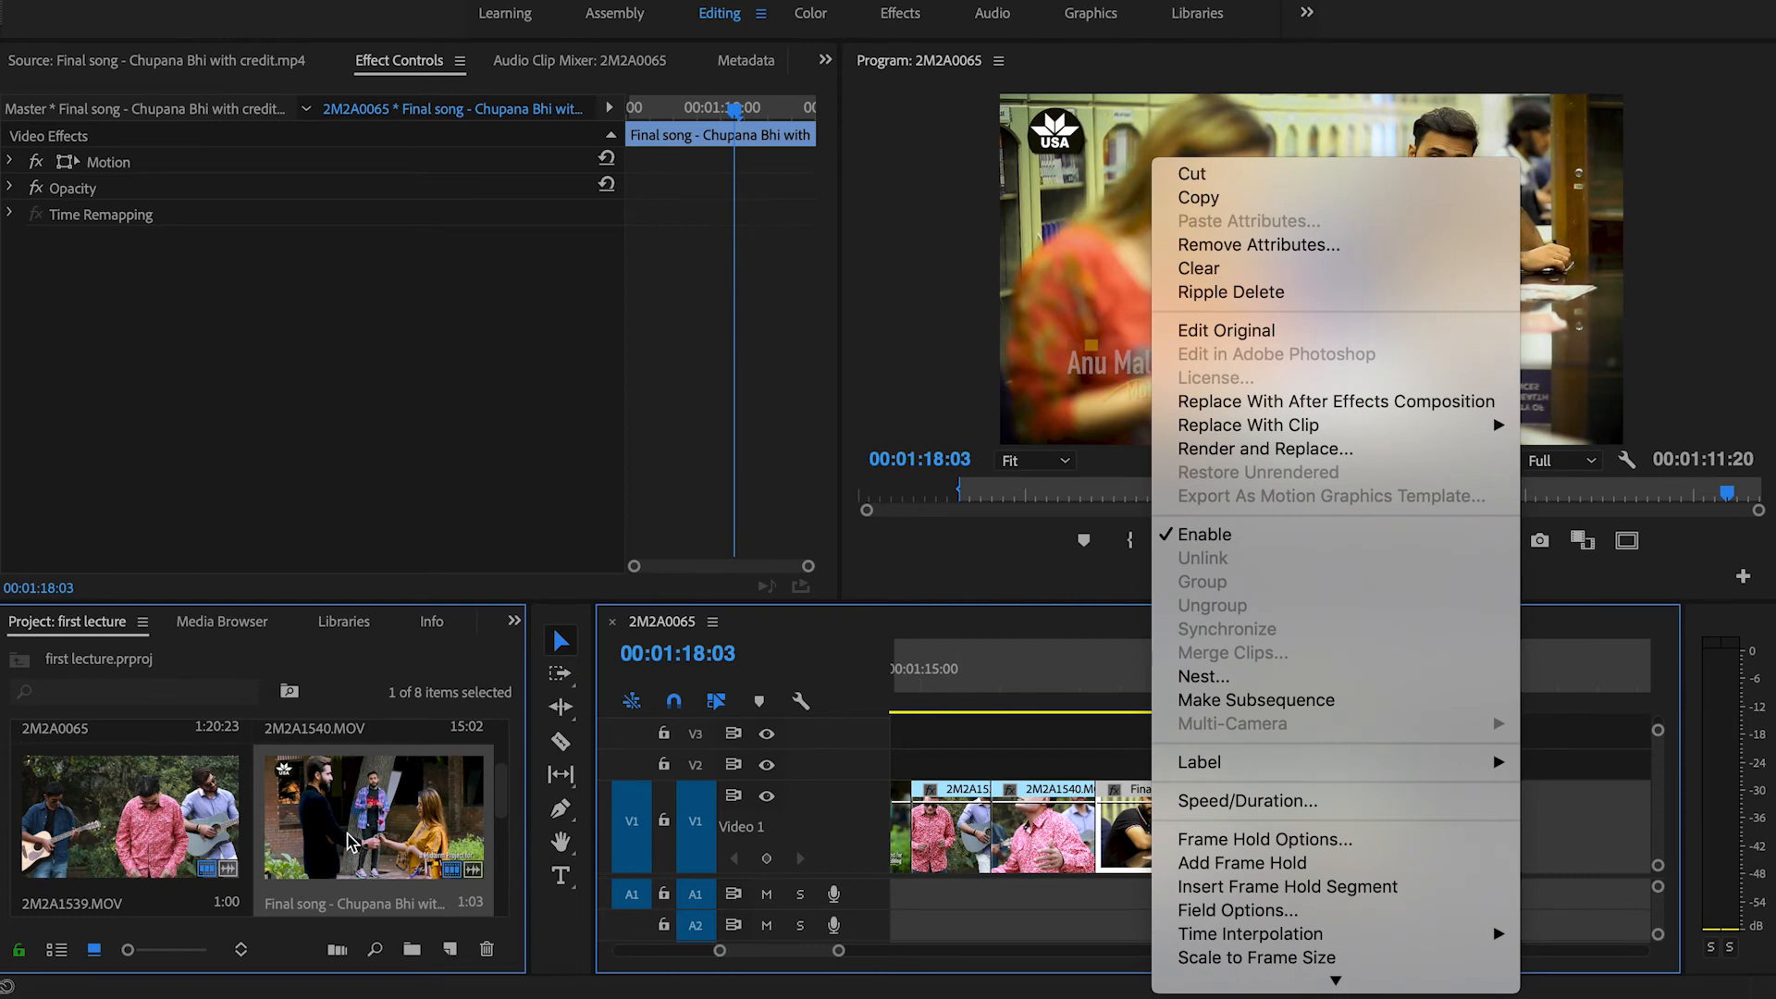
{"action": "right_click", "coordinate": [349, 842]}
{"action": "mouse_move", "coordinate": [484, 978]}
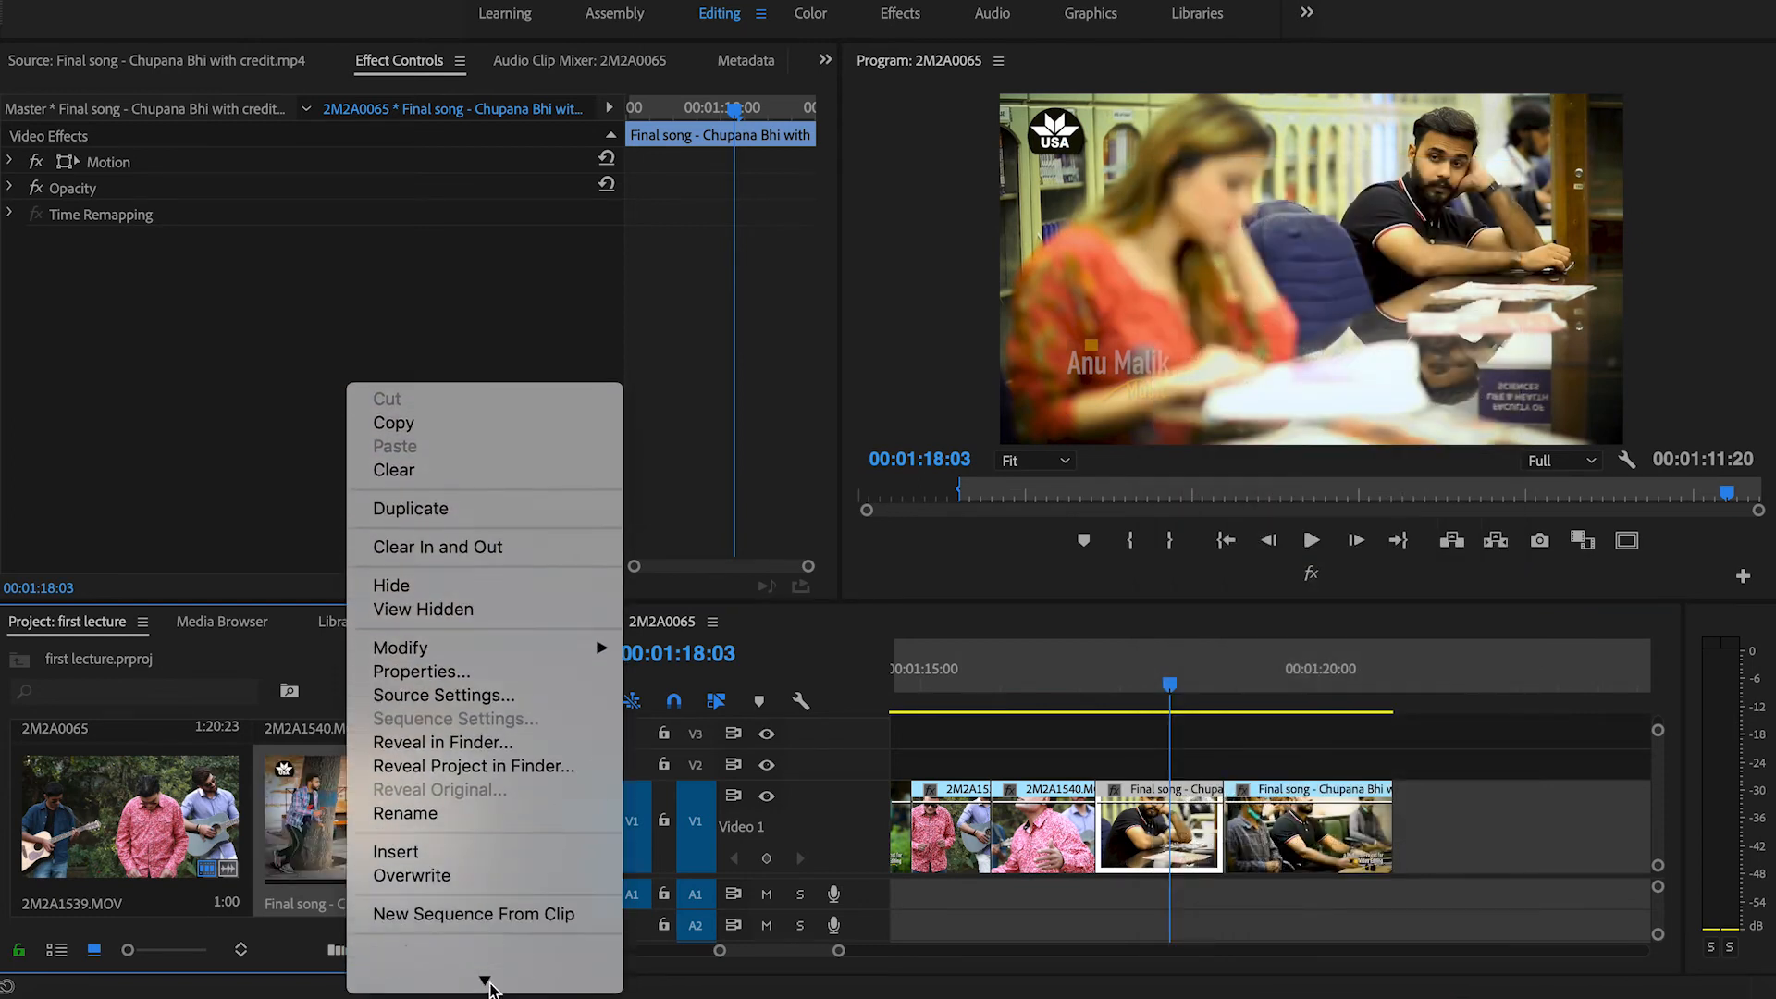
{"action": "left_click", "coordinate": [479, 754]}
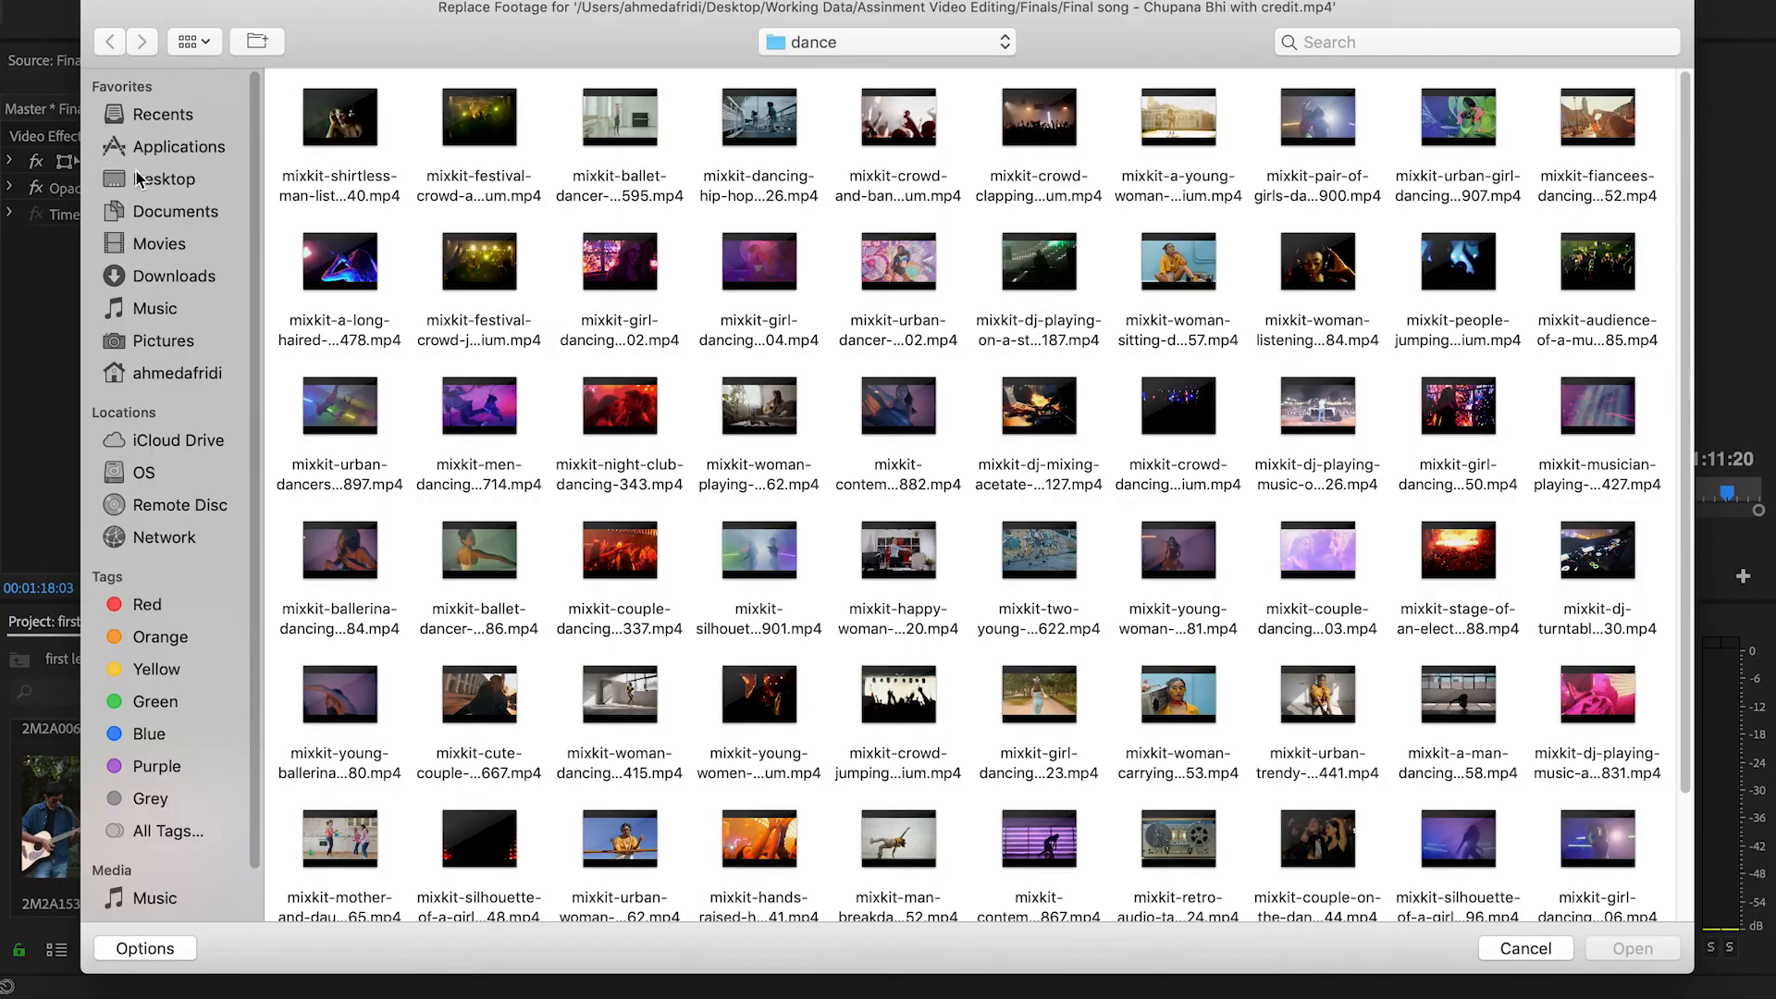
{"action": "left_click", "coordinate": [137, 178]}
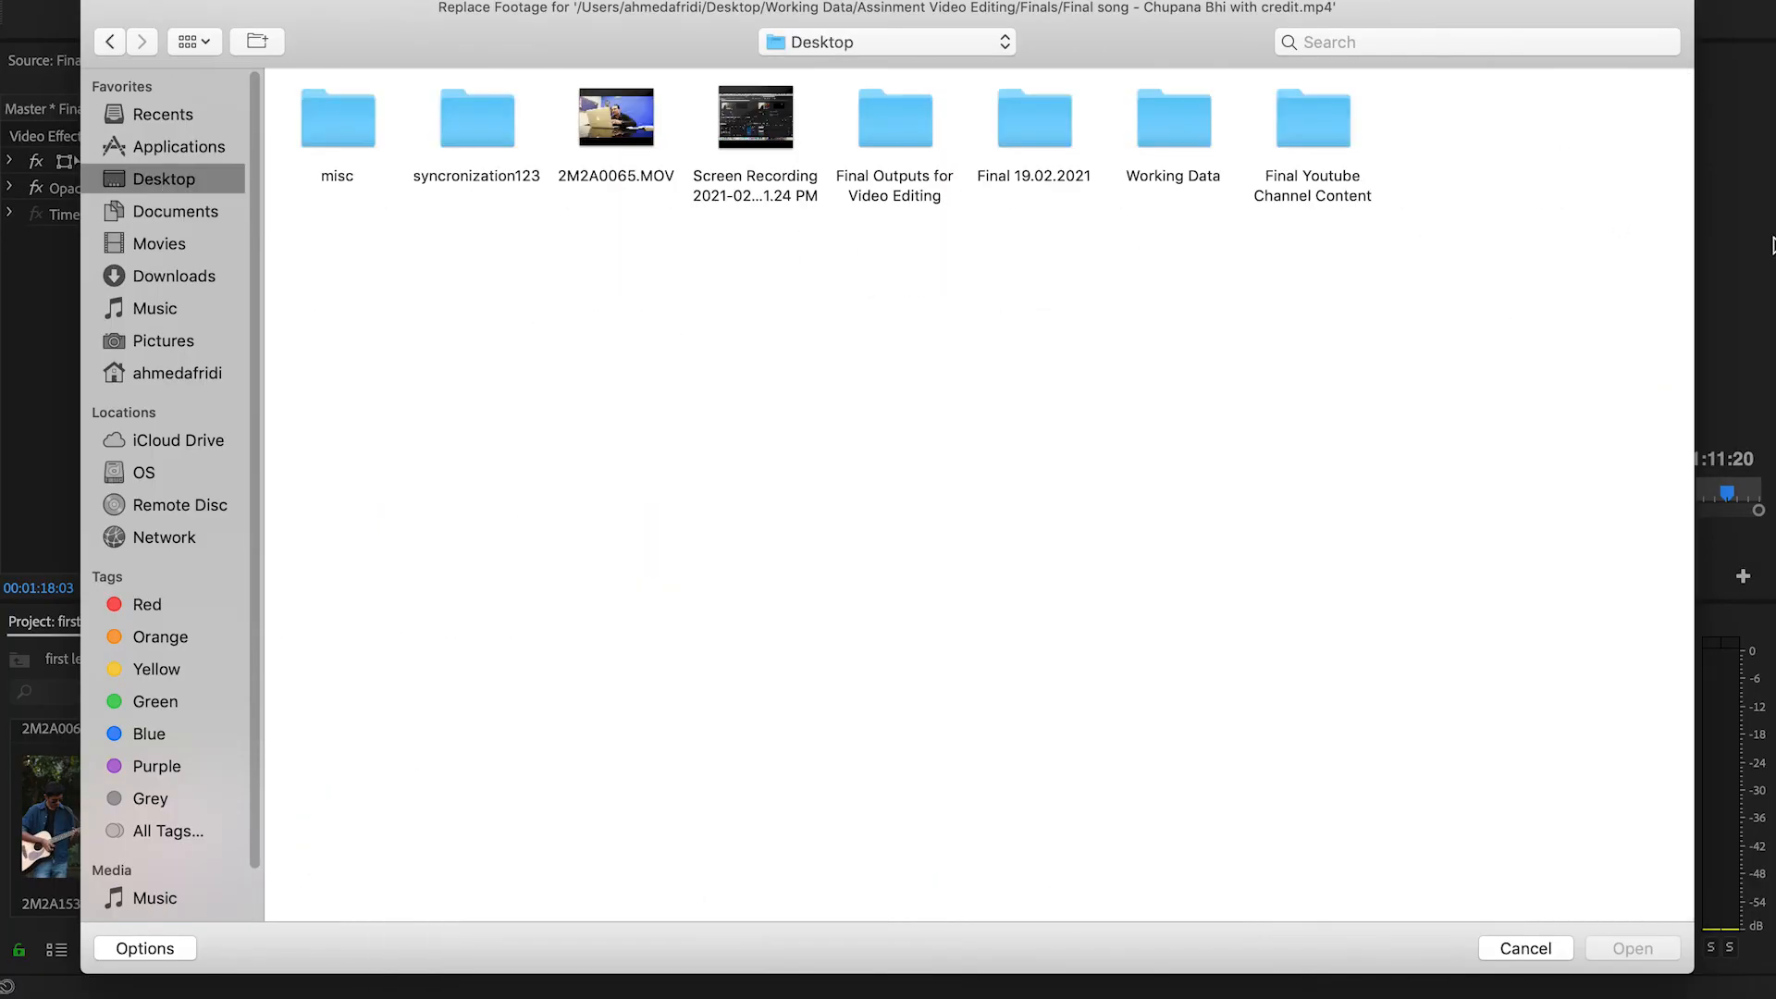
{"action": "double_click", "coordinate": [1323, 136]}
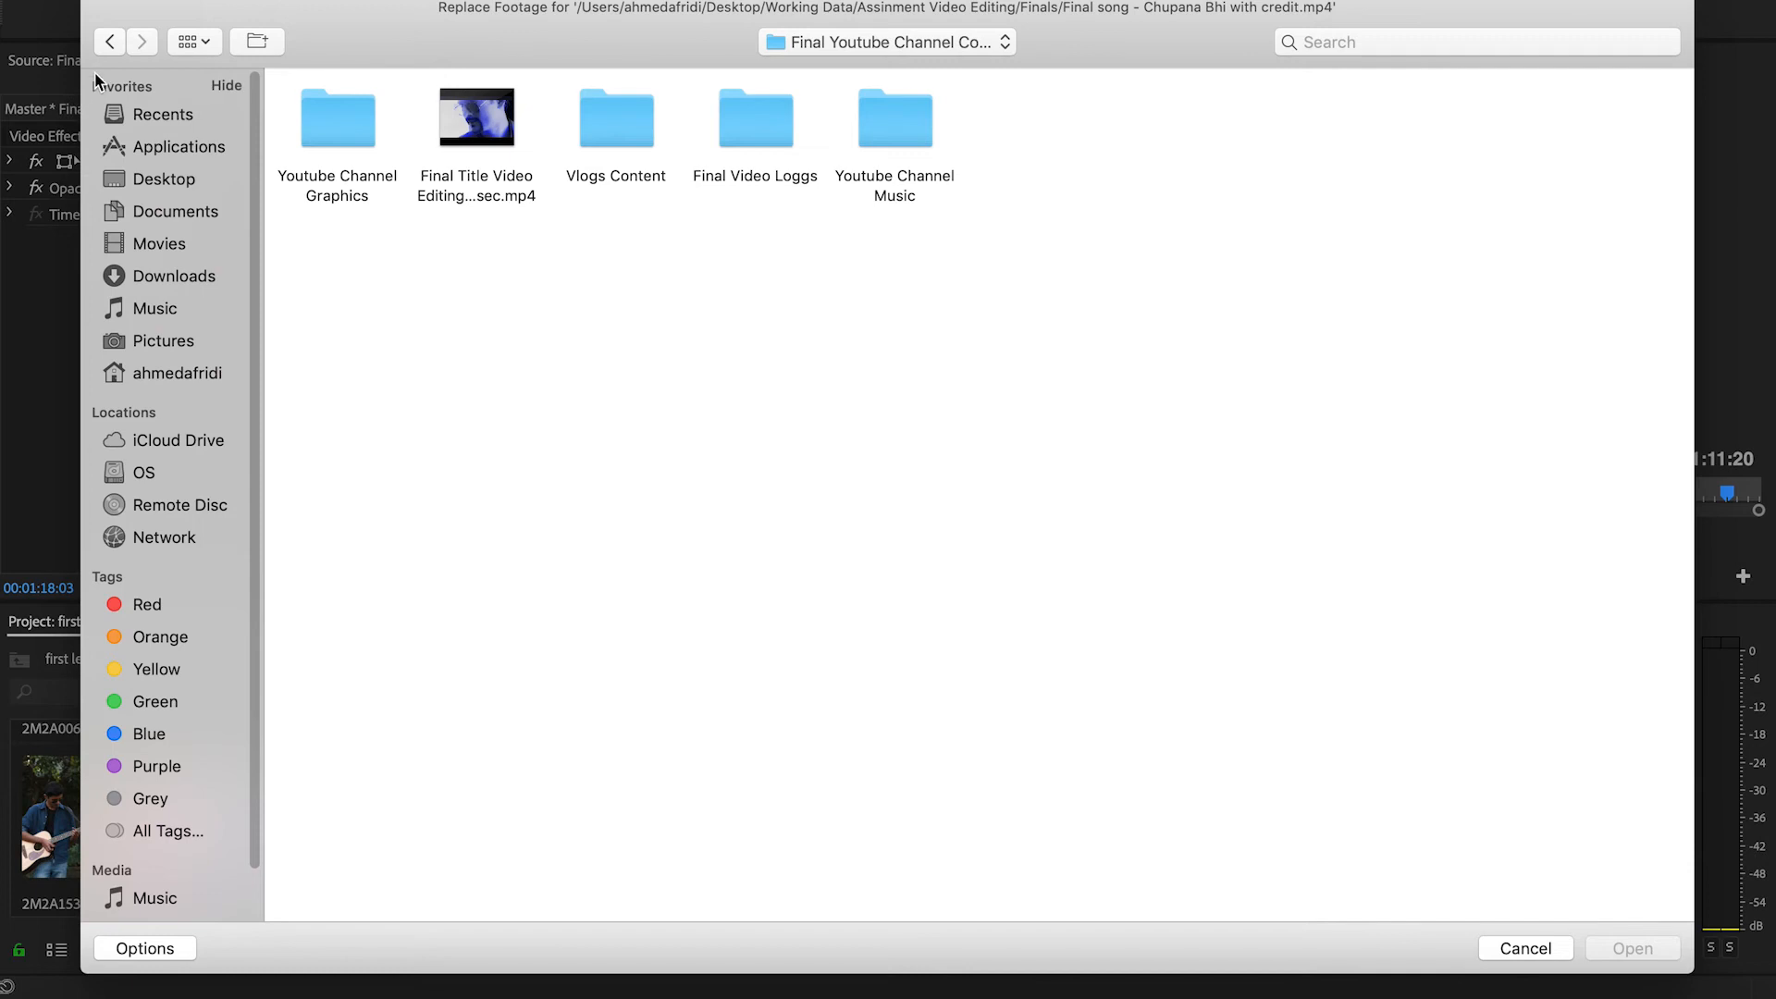
{"action": "left_click", "coordinate": [137, 178]}
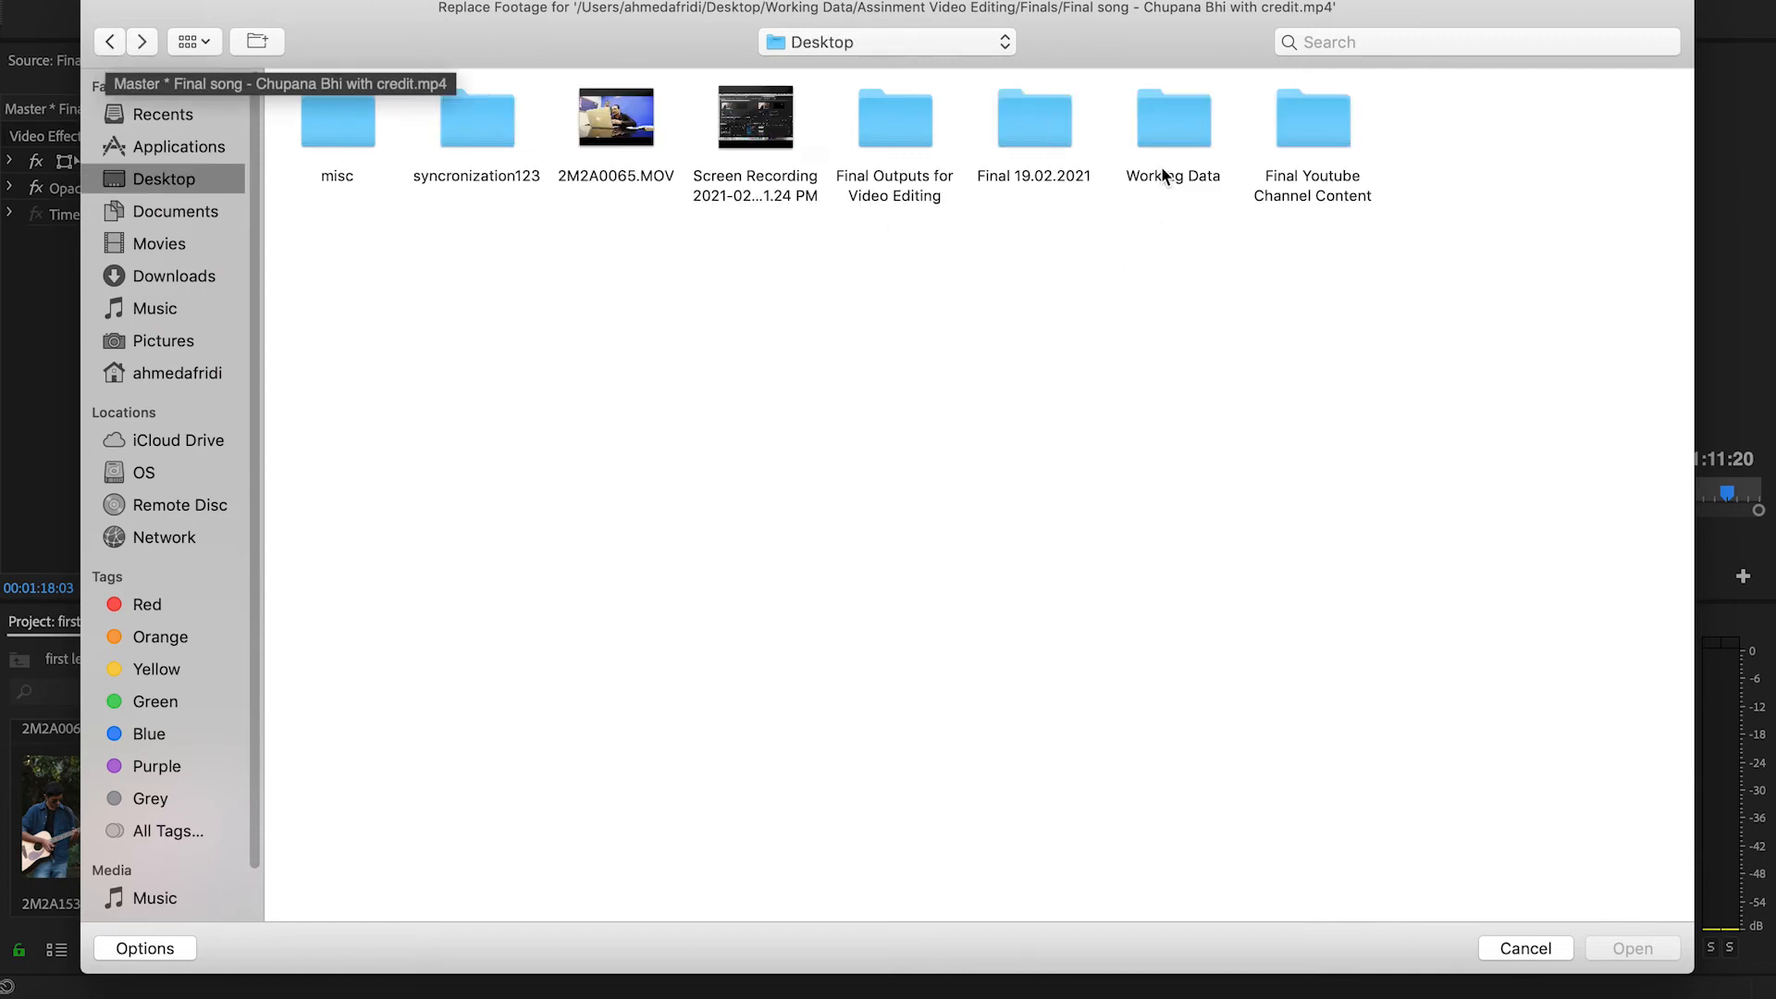
{"action": "double_click", "coordinate": [474, 130]}
{"action": "left_click_drag", "start_coordinate": [582, 34], "coordinate": [1334, 241]}
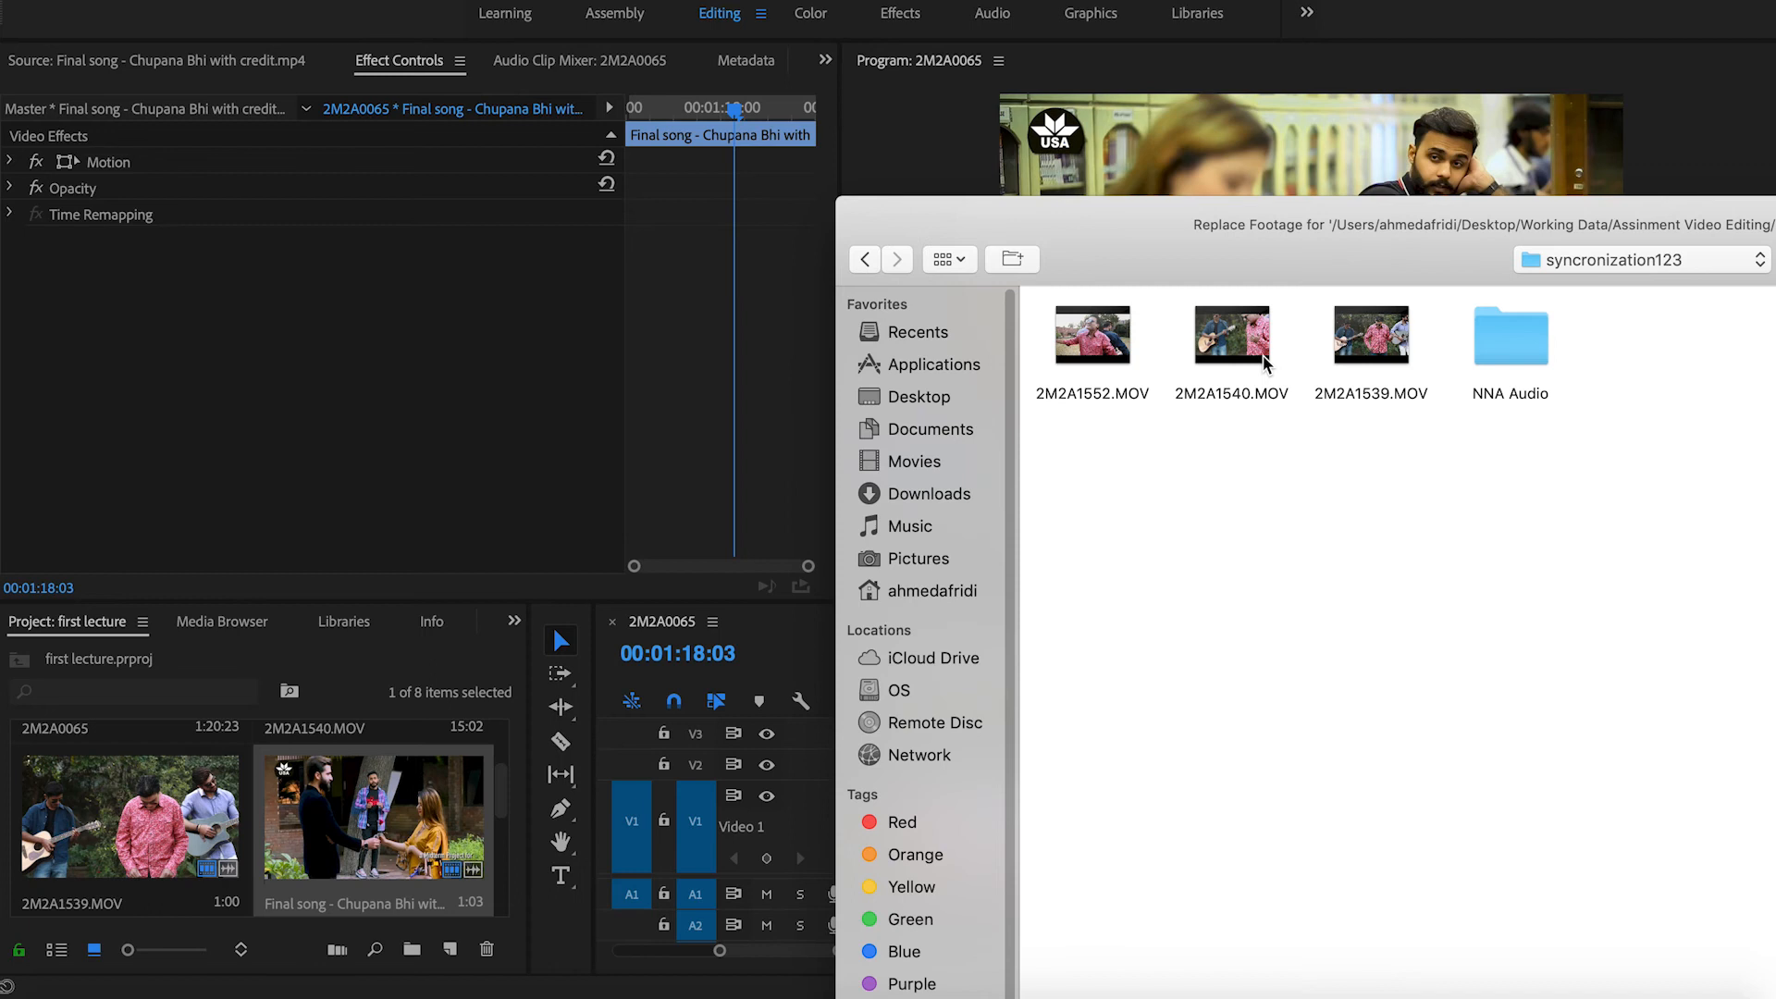
{"action": "left_click_drag", "start_coordinate": [1175, 238], "coordinate": [424, 47]}
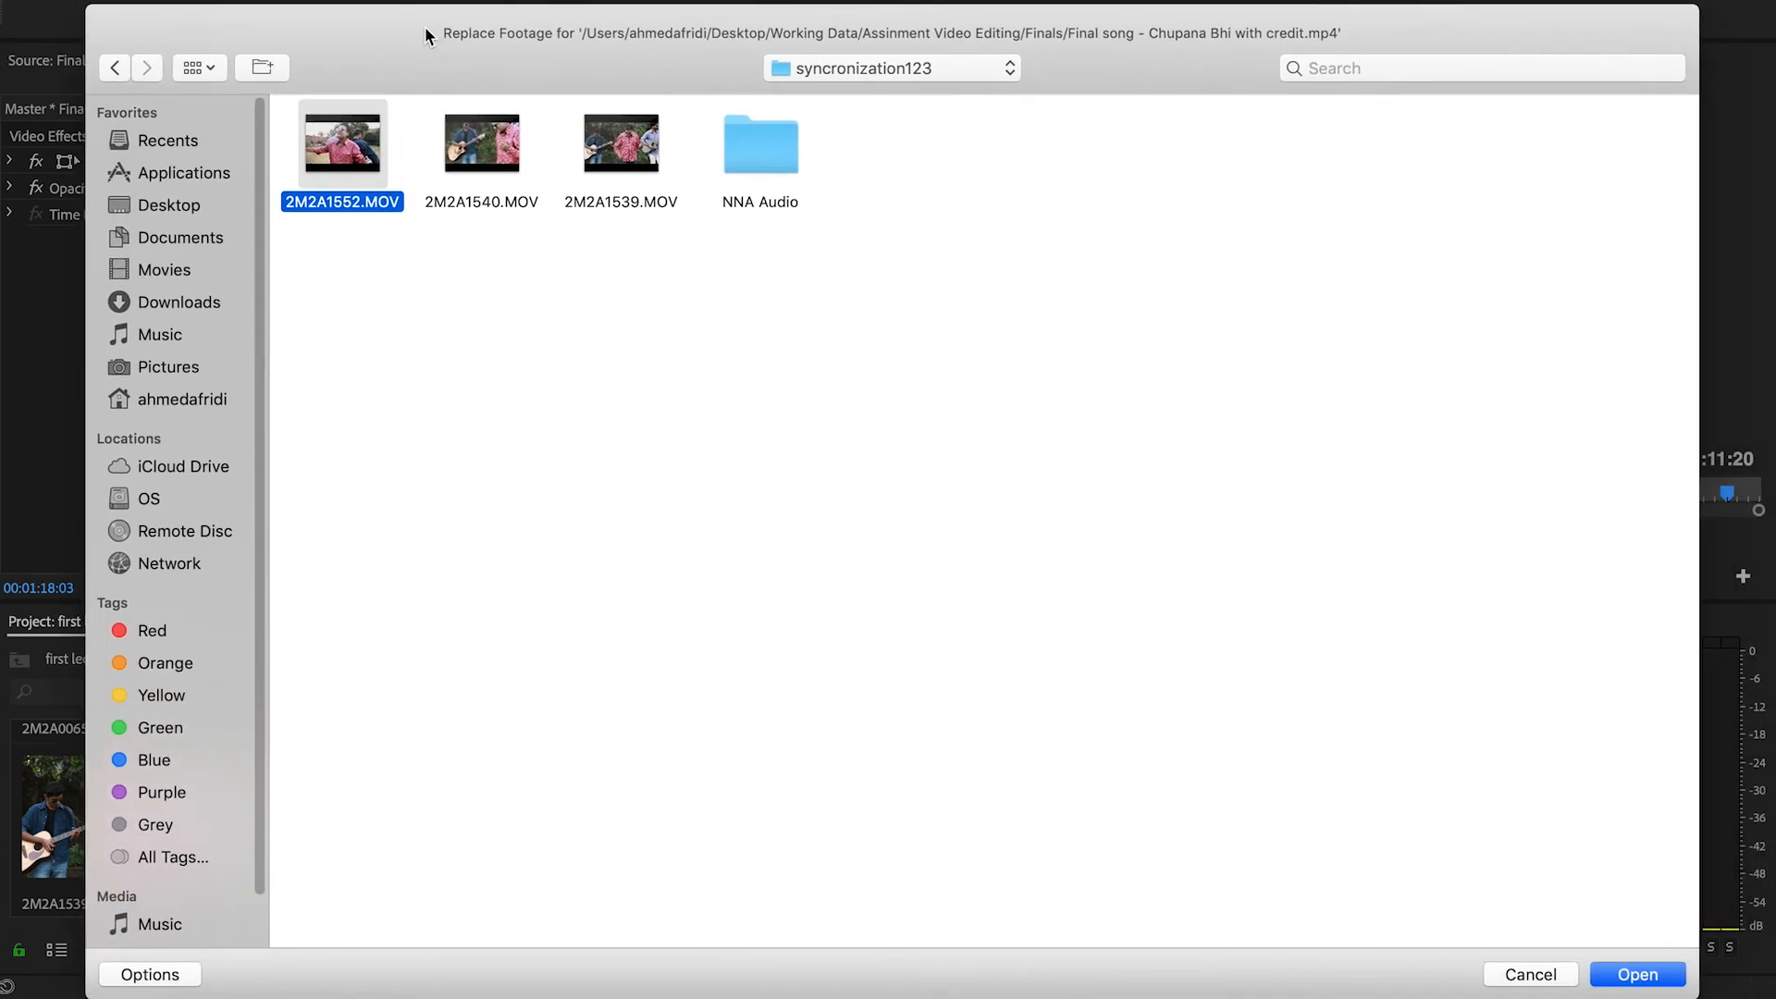
{"action": "left_click", "coordinate": [1638, 975]}
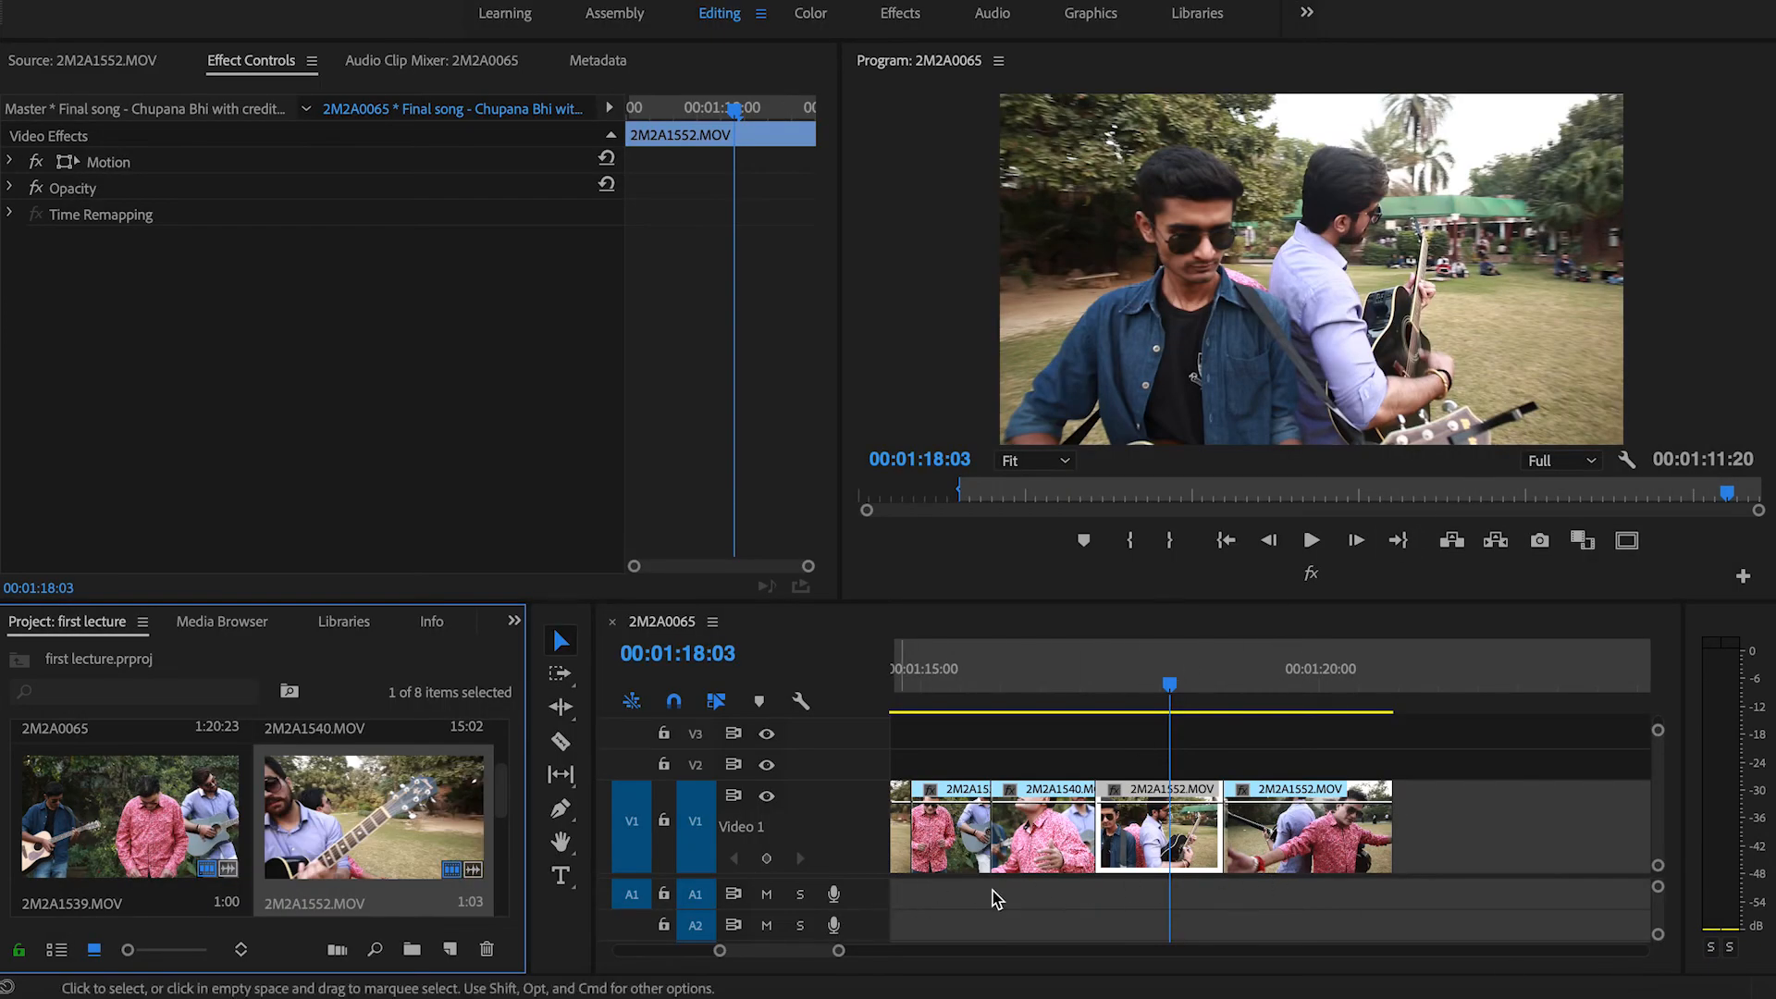
Reveal the sources of the 2M2A1552.MOV clip at the playhead and the preceding 2M2A1540.MOV timeline clip in the project
{"action": "left_click", "coordinate": [1226, 906]}
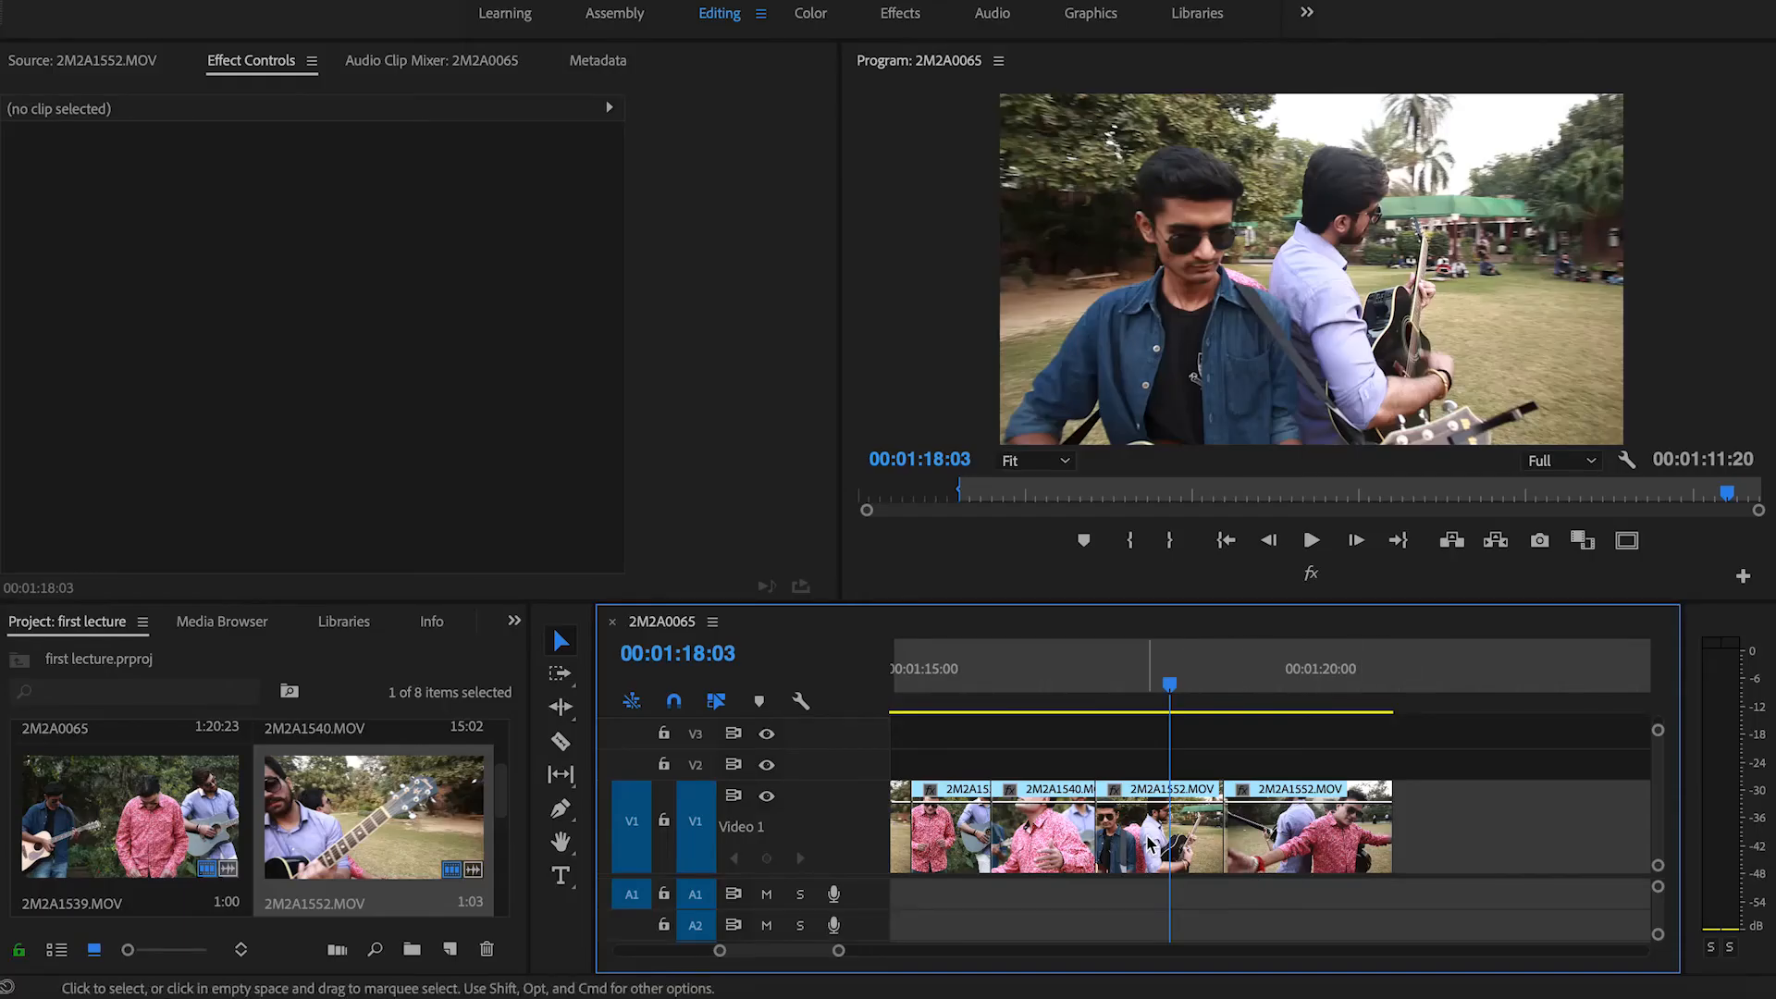
{"action": "right_click", "coordinate": [1150, 842]}
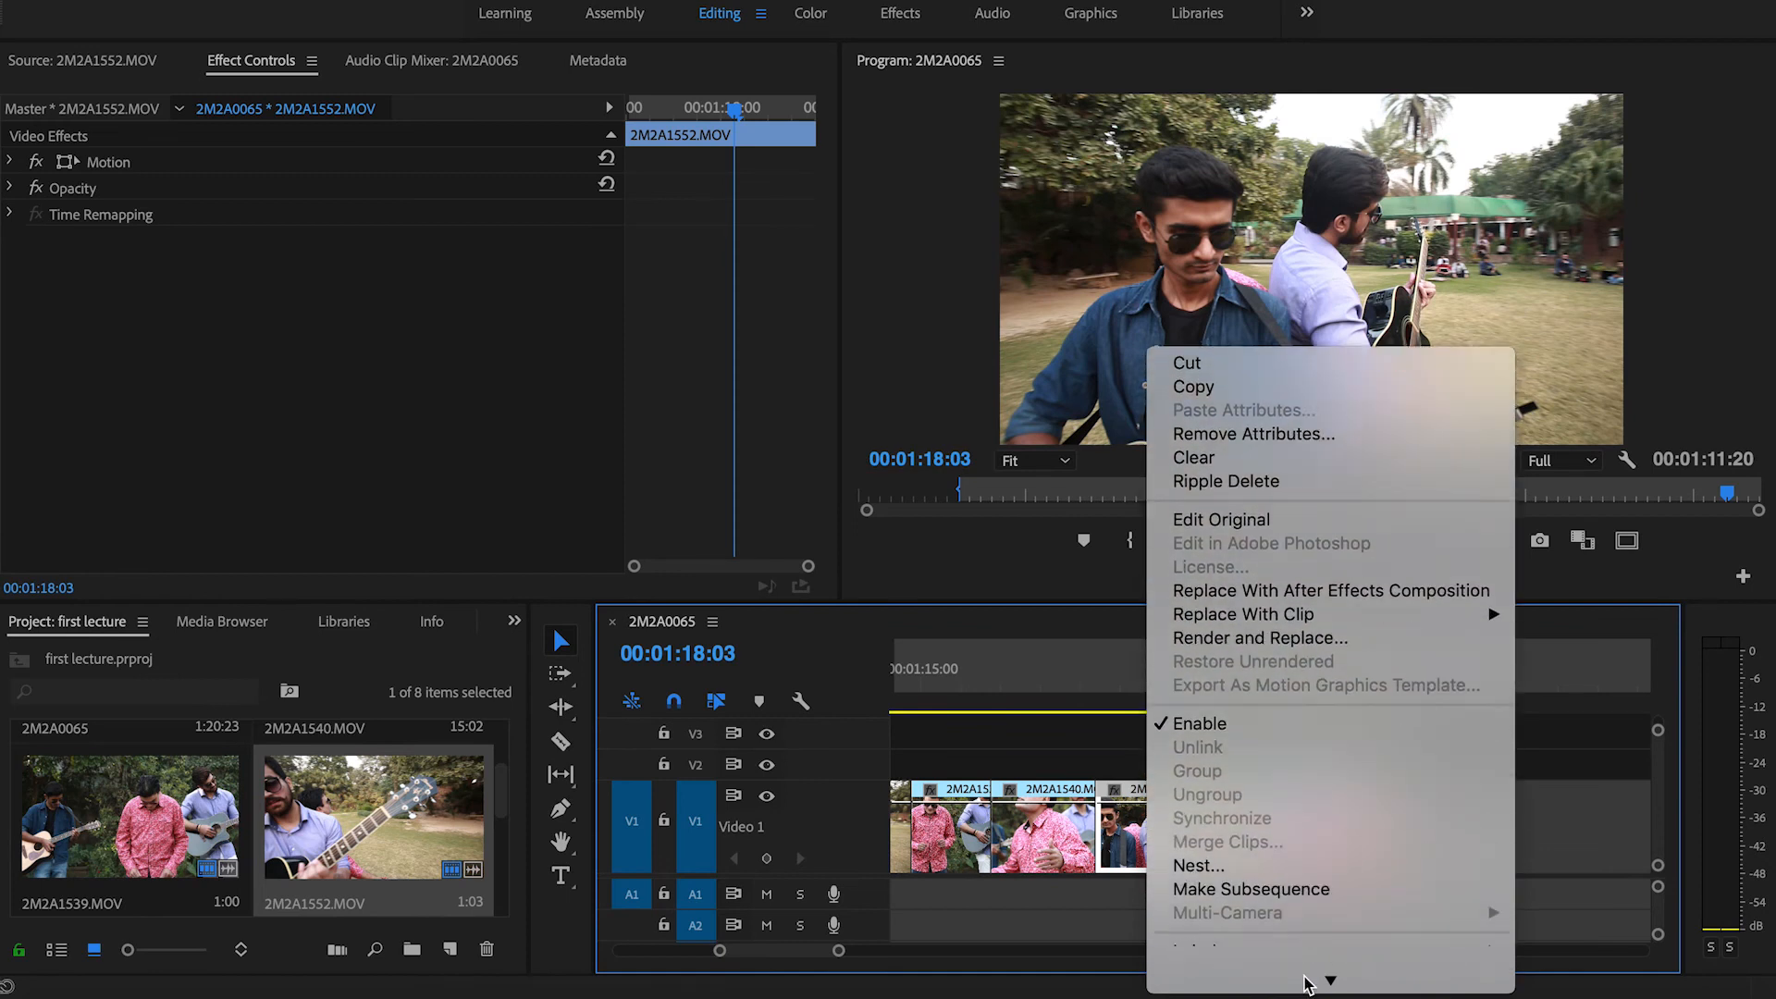
{"action": "mouse_move", "coordinate": [1307, 983]}
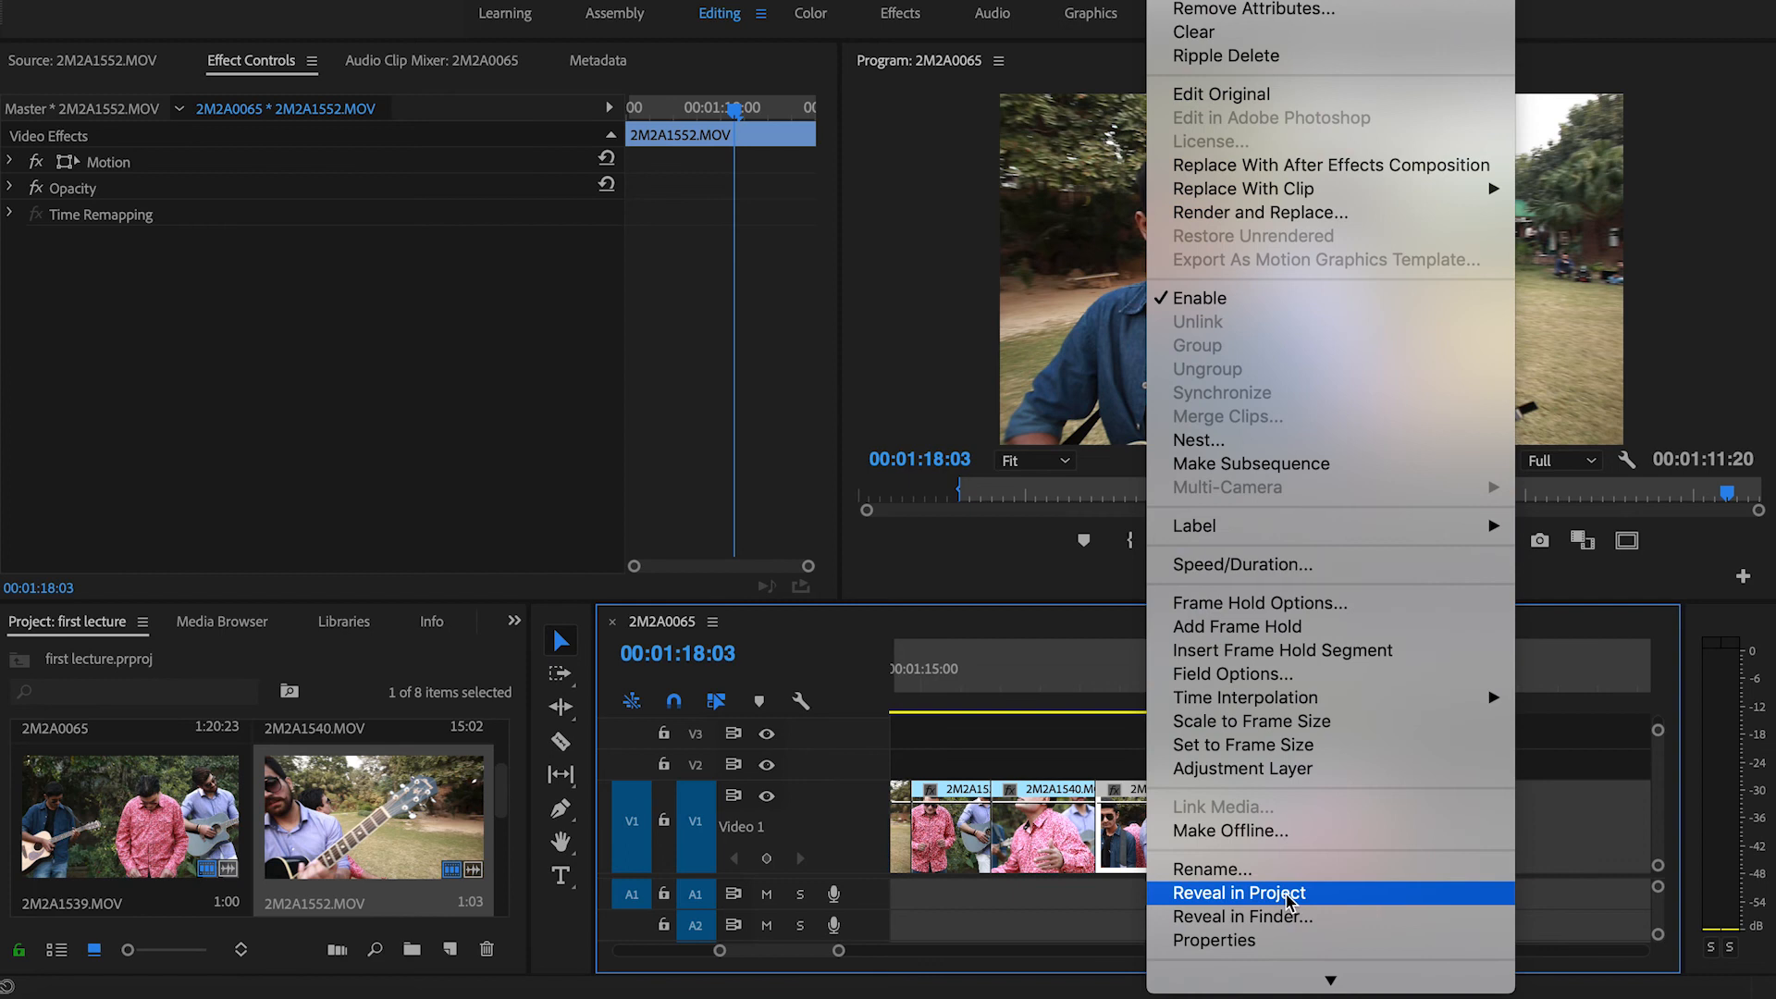
{"action": "left_click", "coordinate": [1289, 895]}
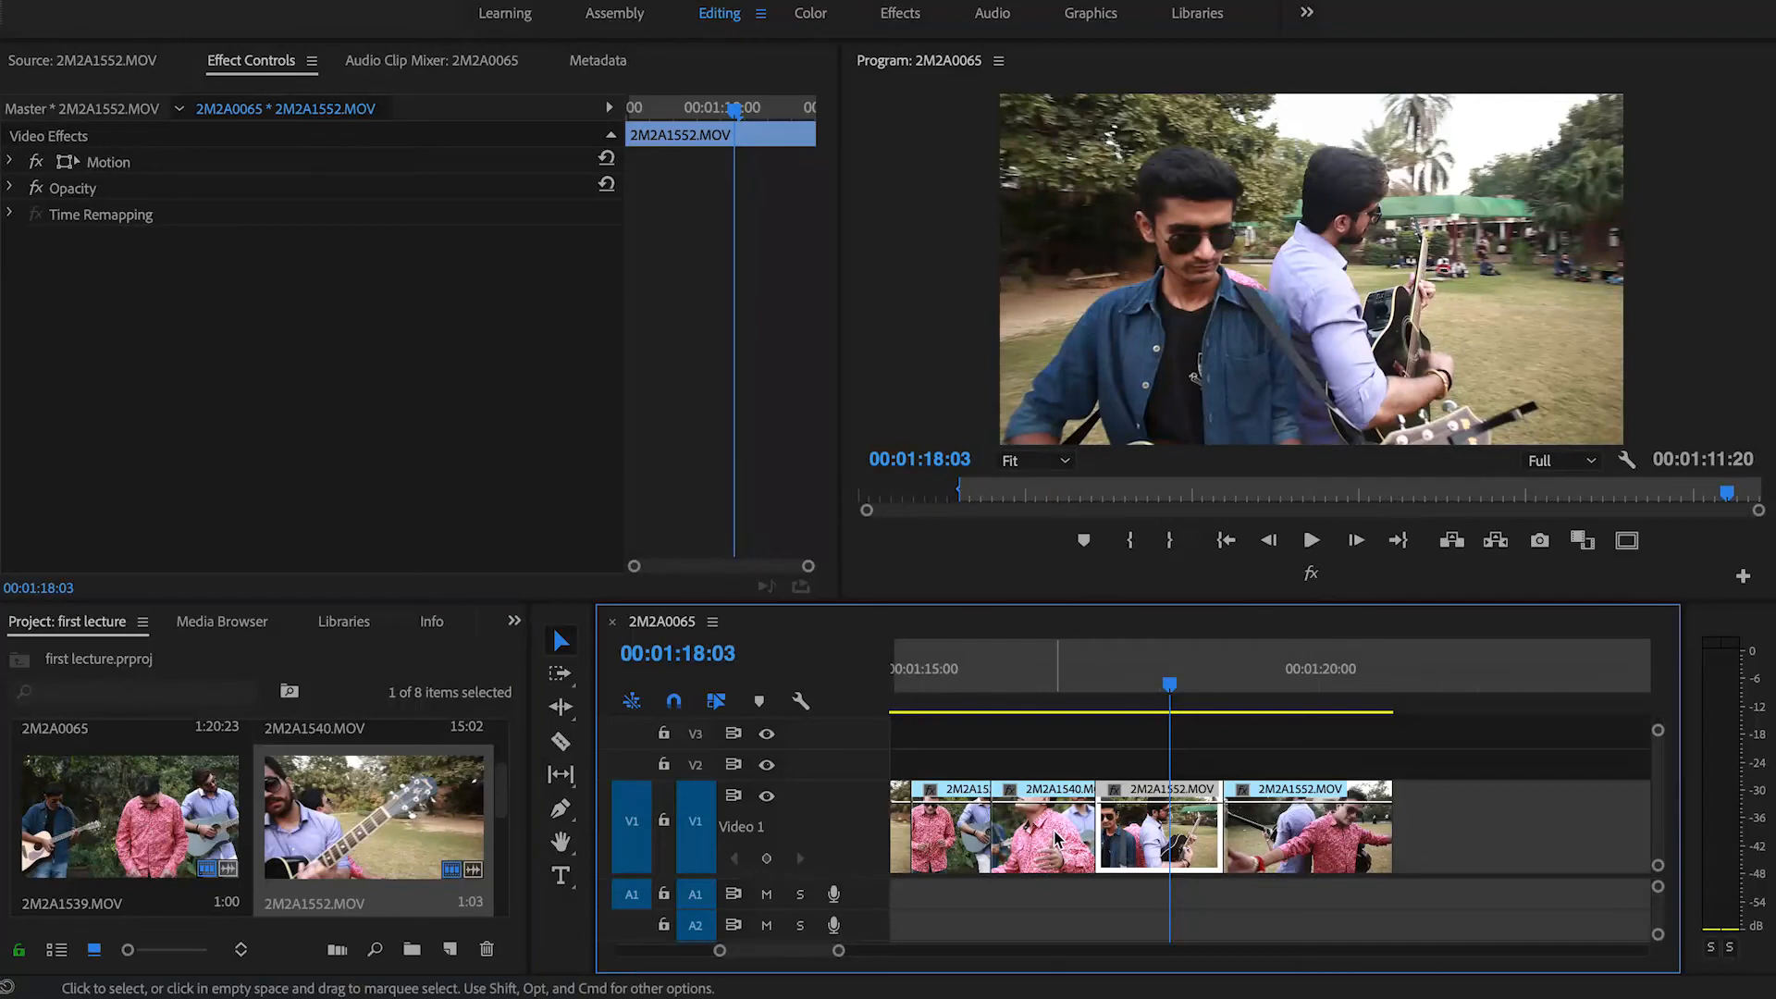
{"action": "right_click", "coordinate": [1055, 838]}
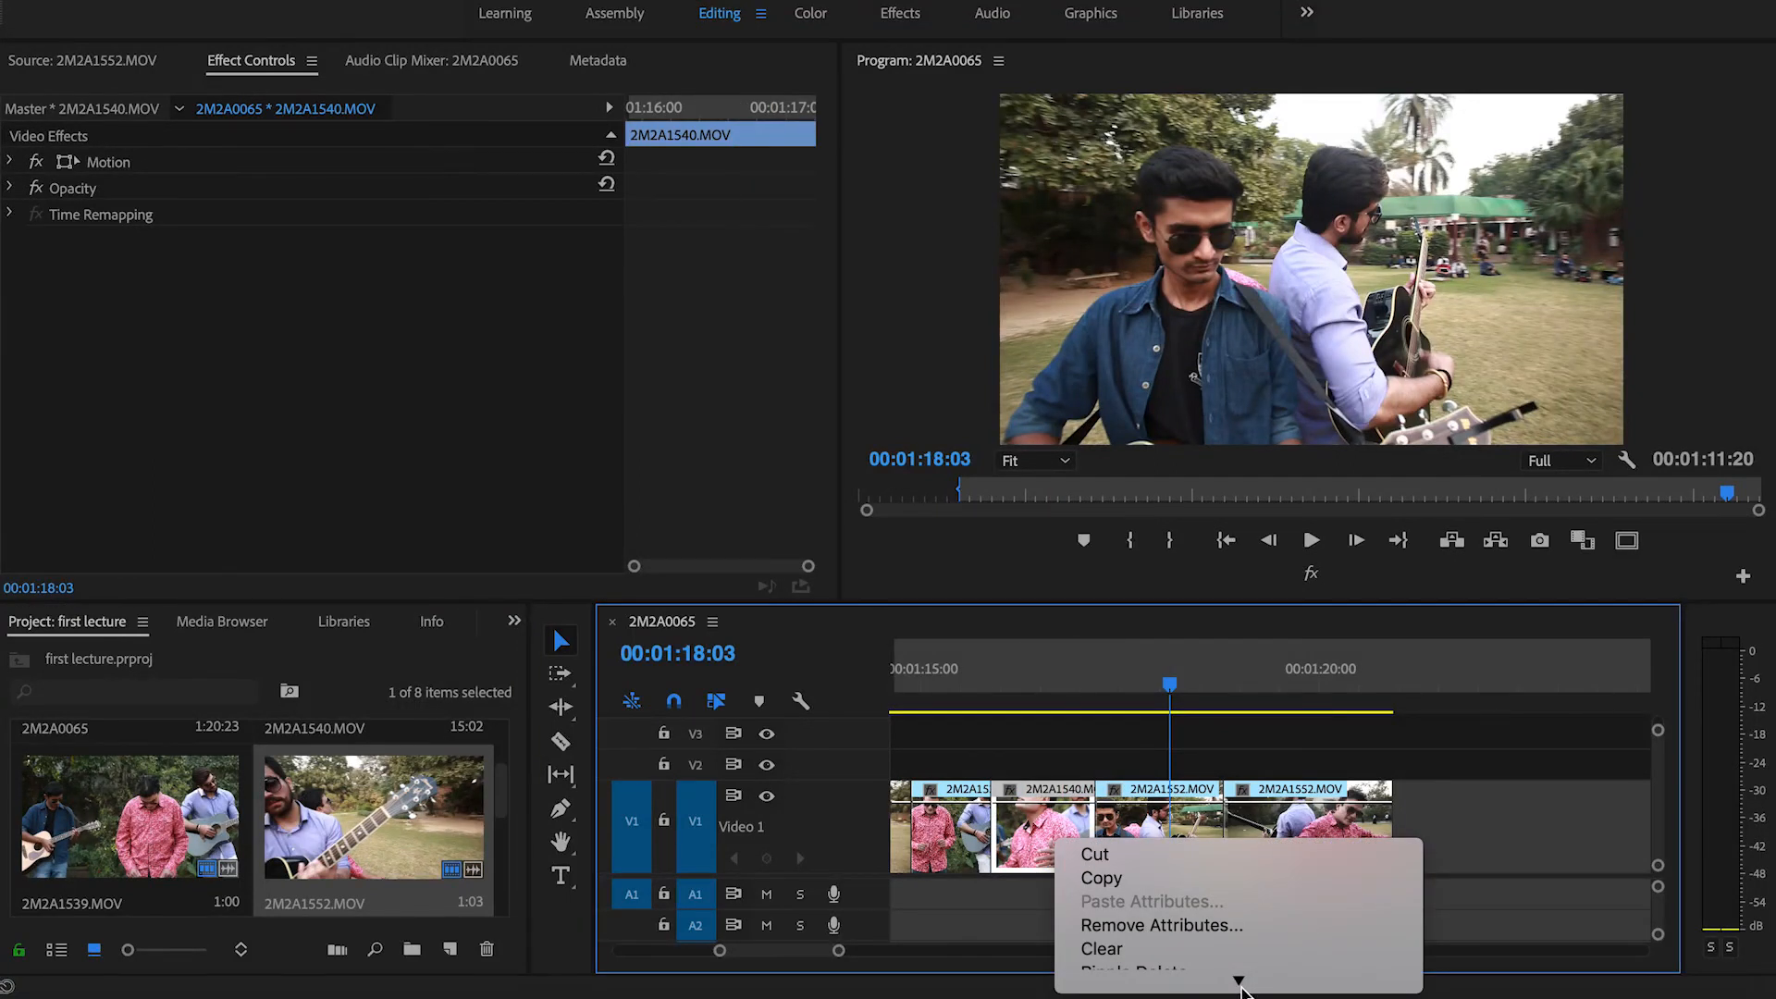
{"action": "mouse_move", "coordinate": [1239, 988]}
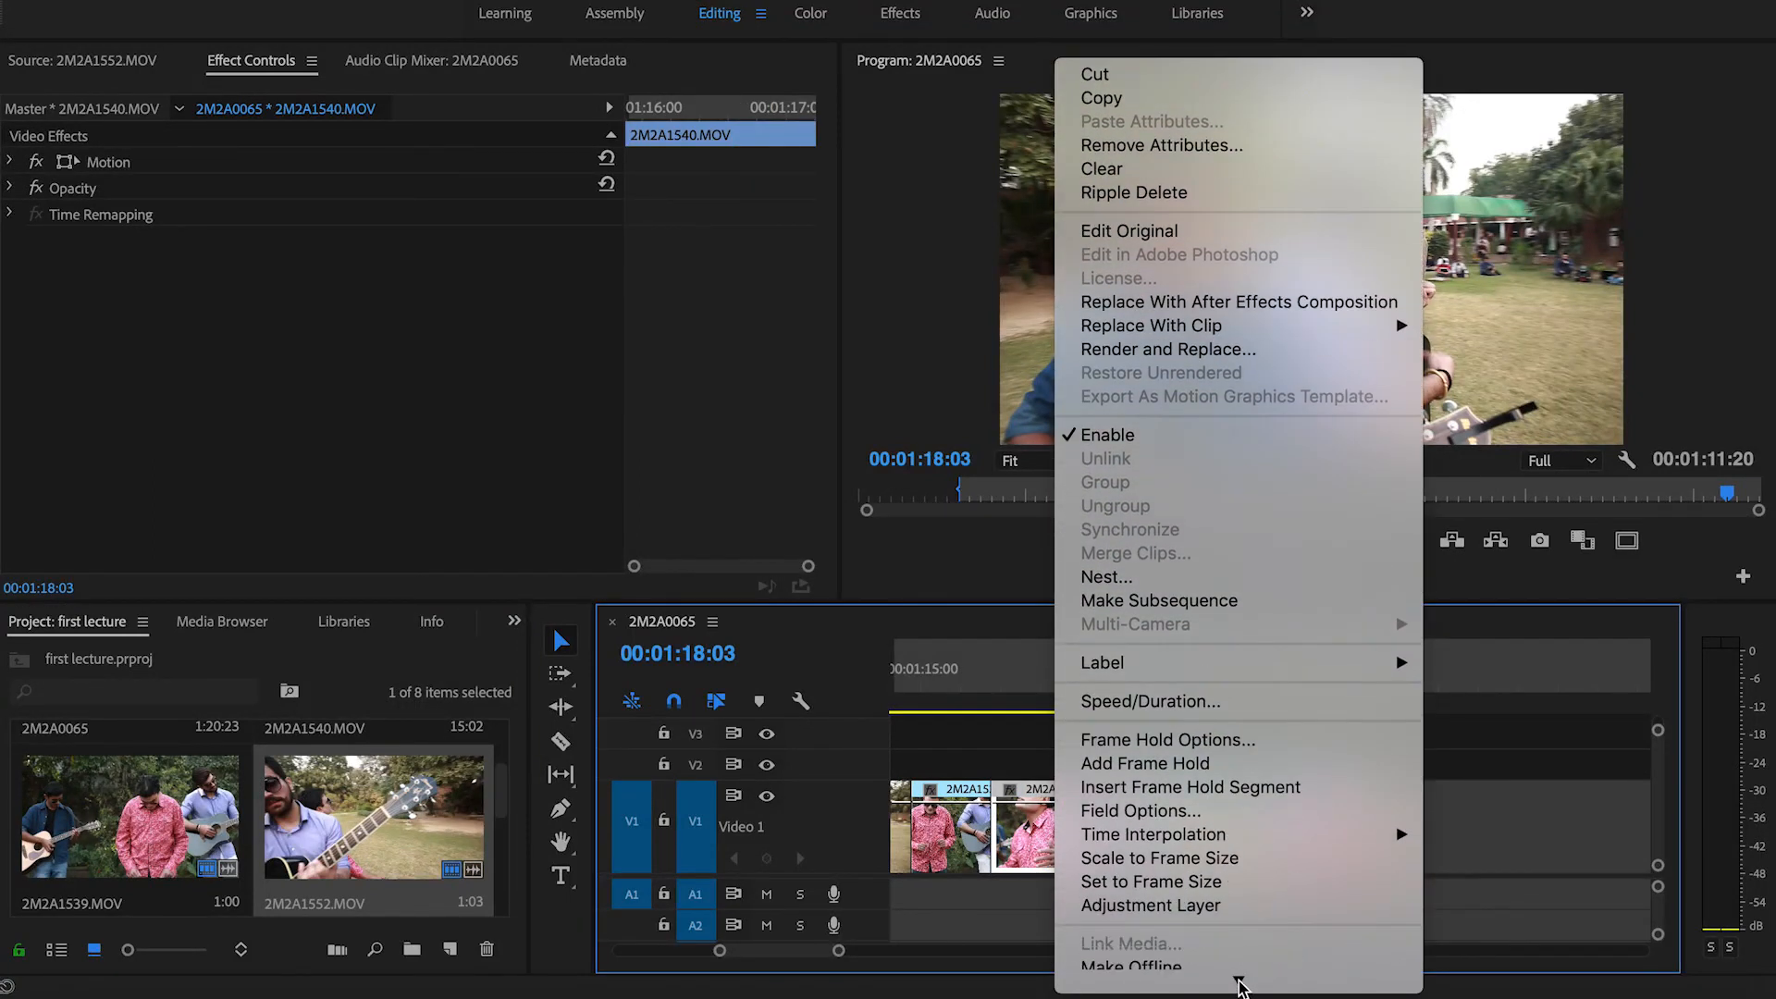
{"action": "left_click", "coordinate": [1236, 904]}
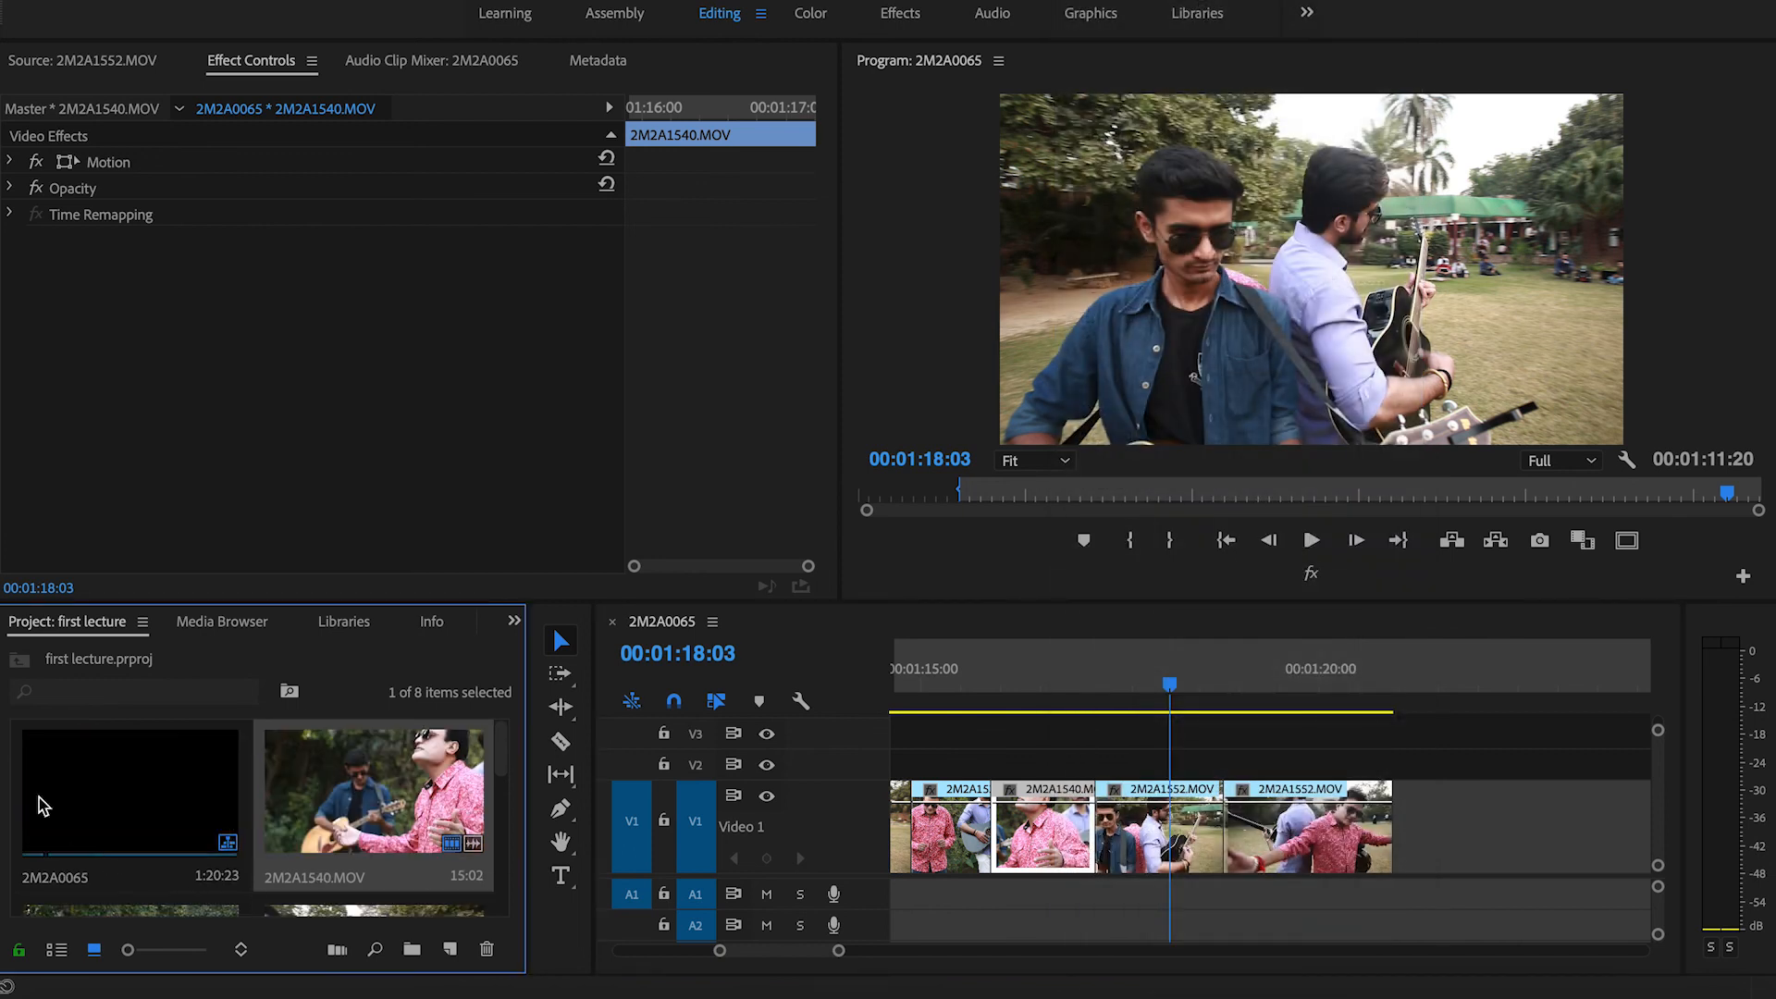
Reveal the source file of the 2M2A1552.MOV timeline clip at the playhead in Finder
{"action": "right_click", "coordinate": [1167, 835]}
{"action": "mouse_move", "coordinate": [1299, 983]}
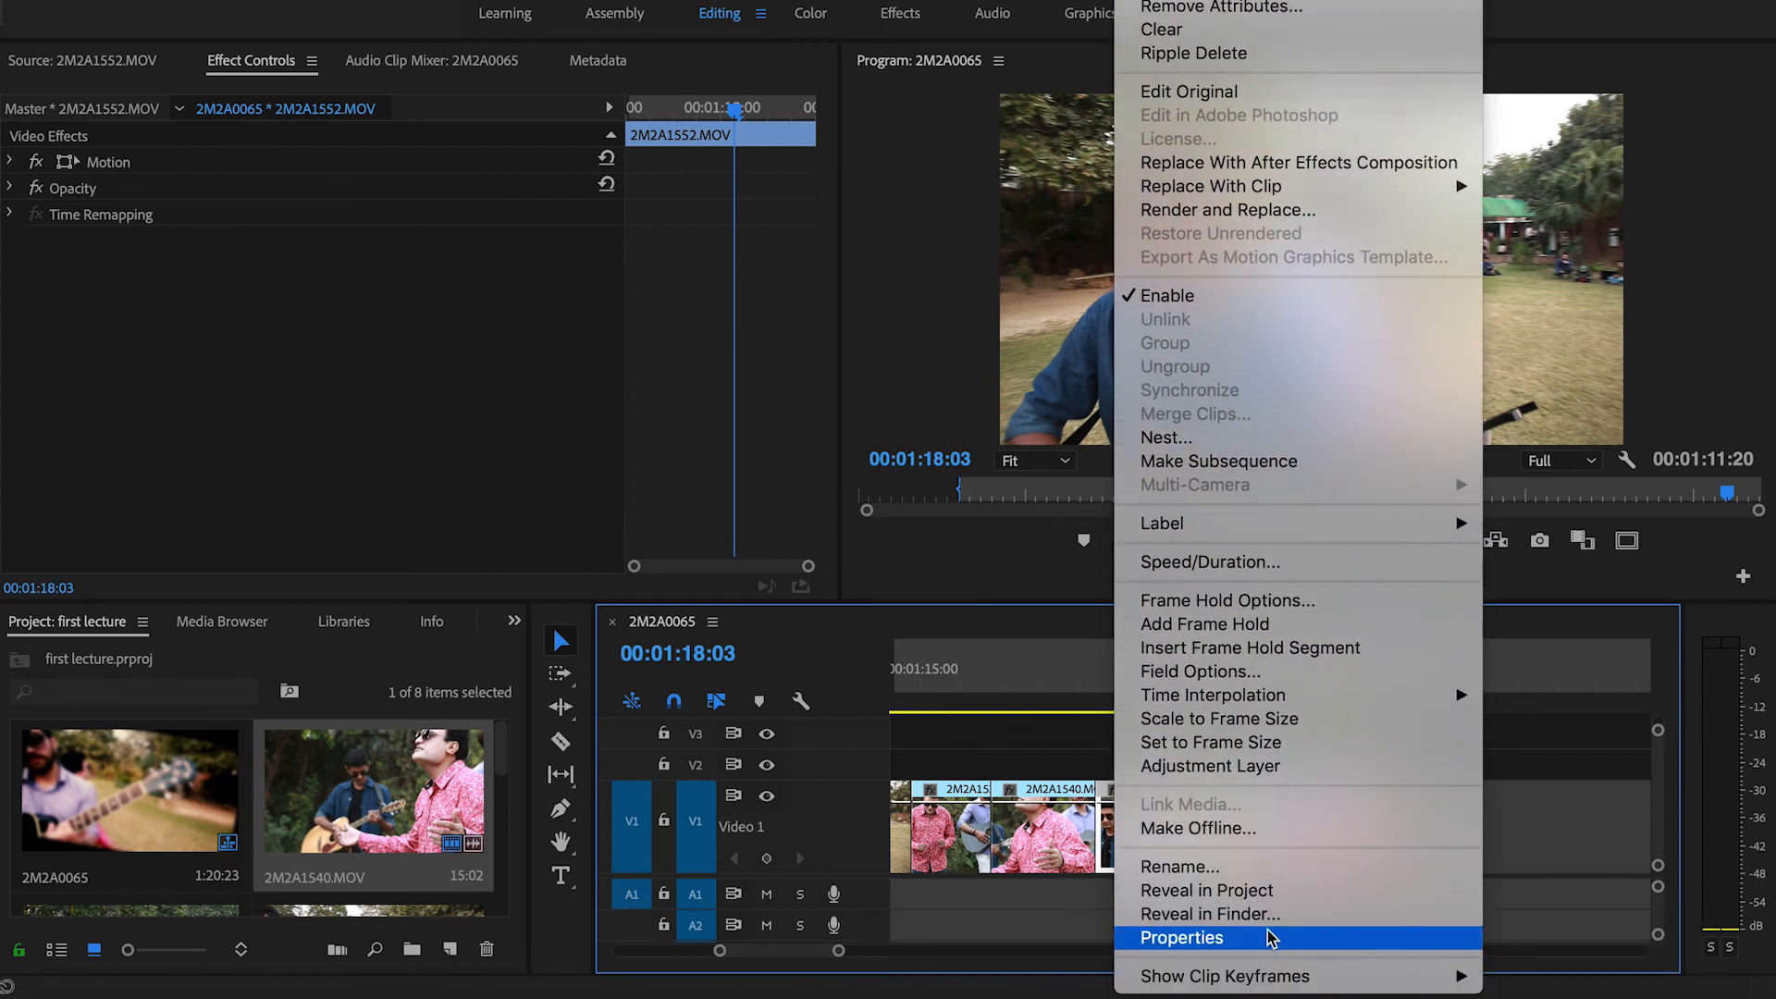
{"action": "left_click", "coordinate": [1210, 922]}
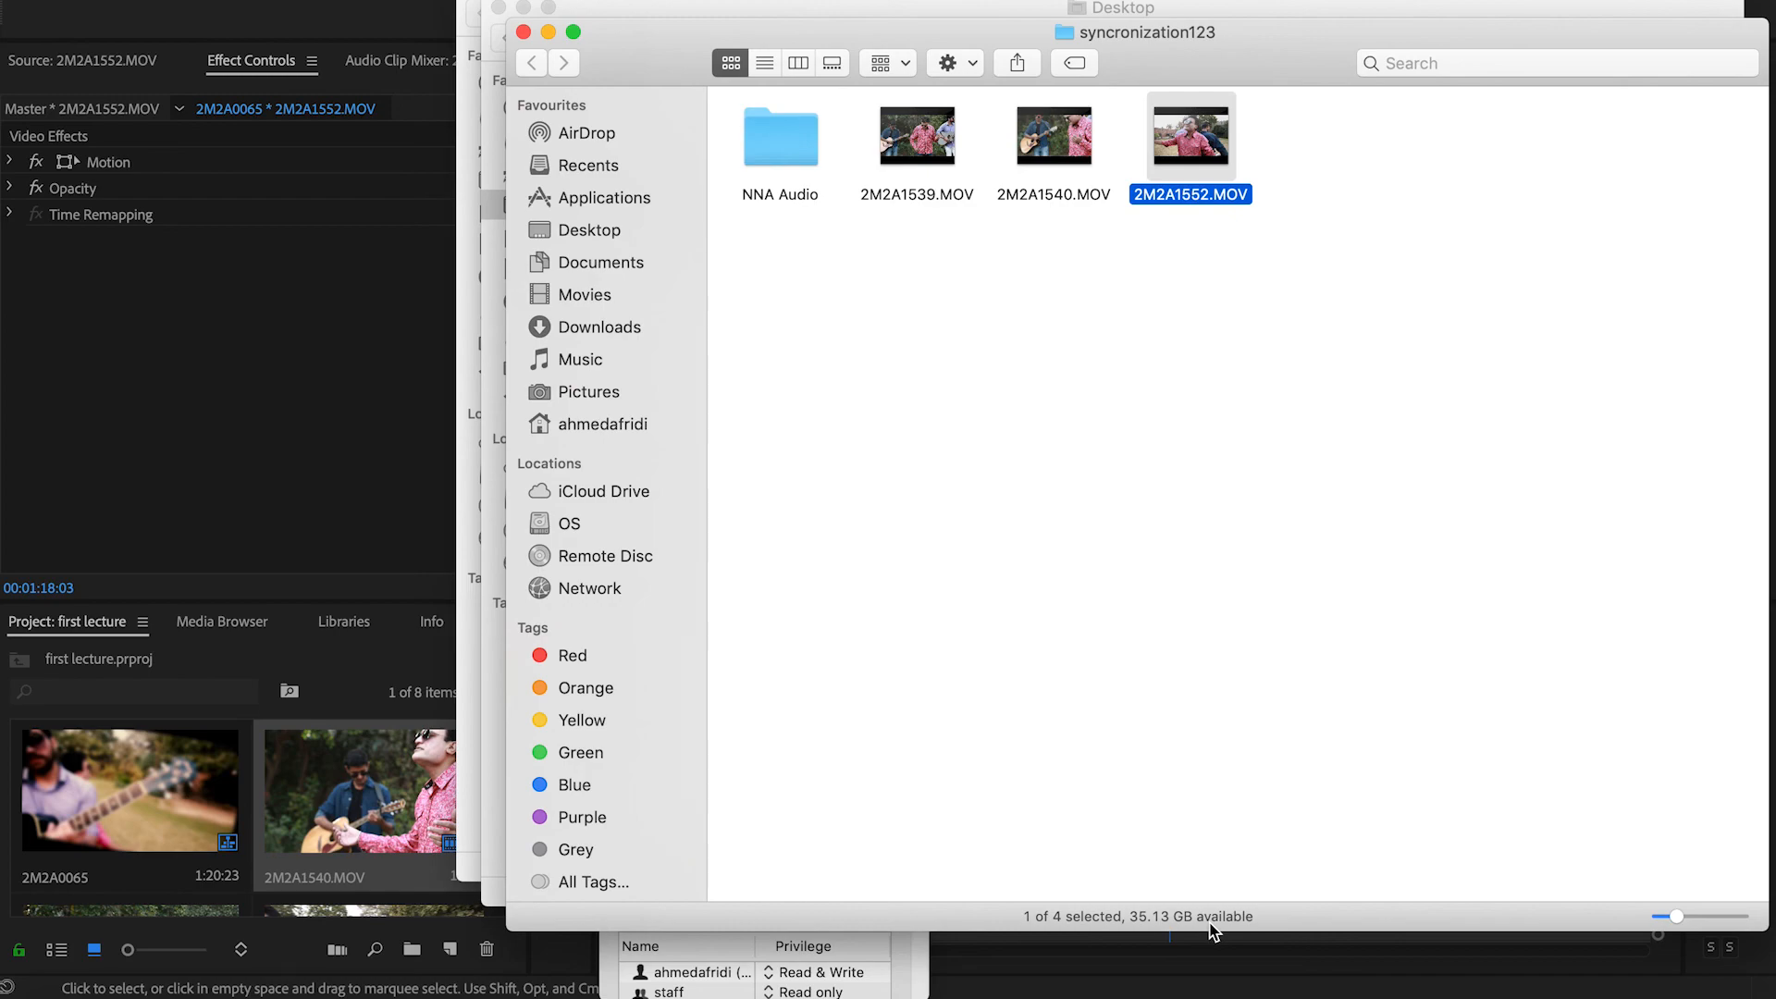